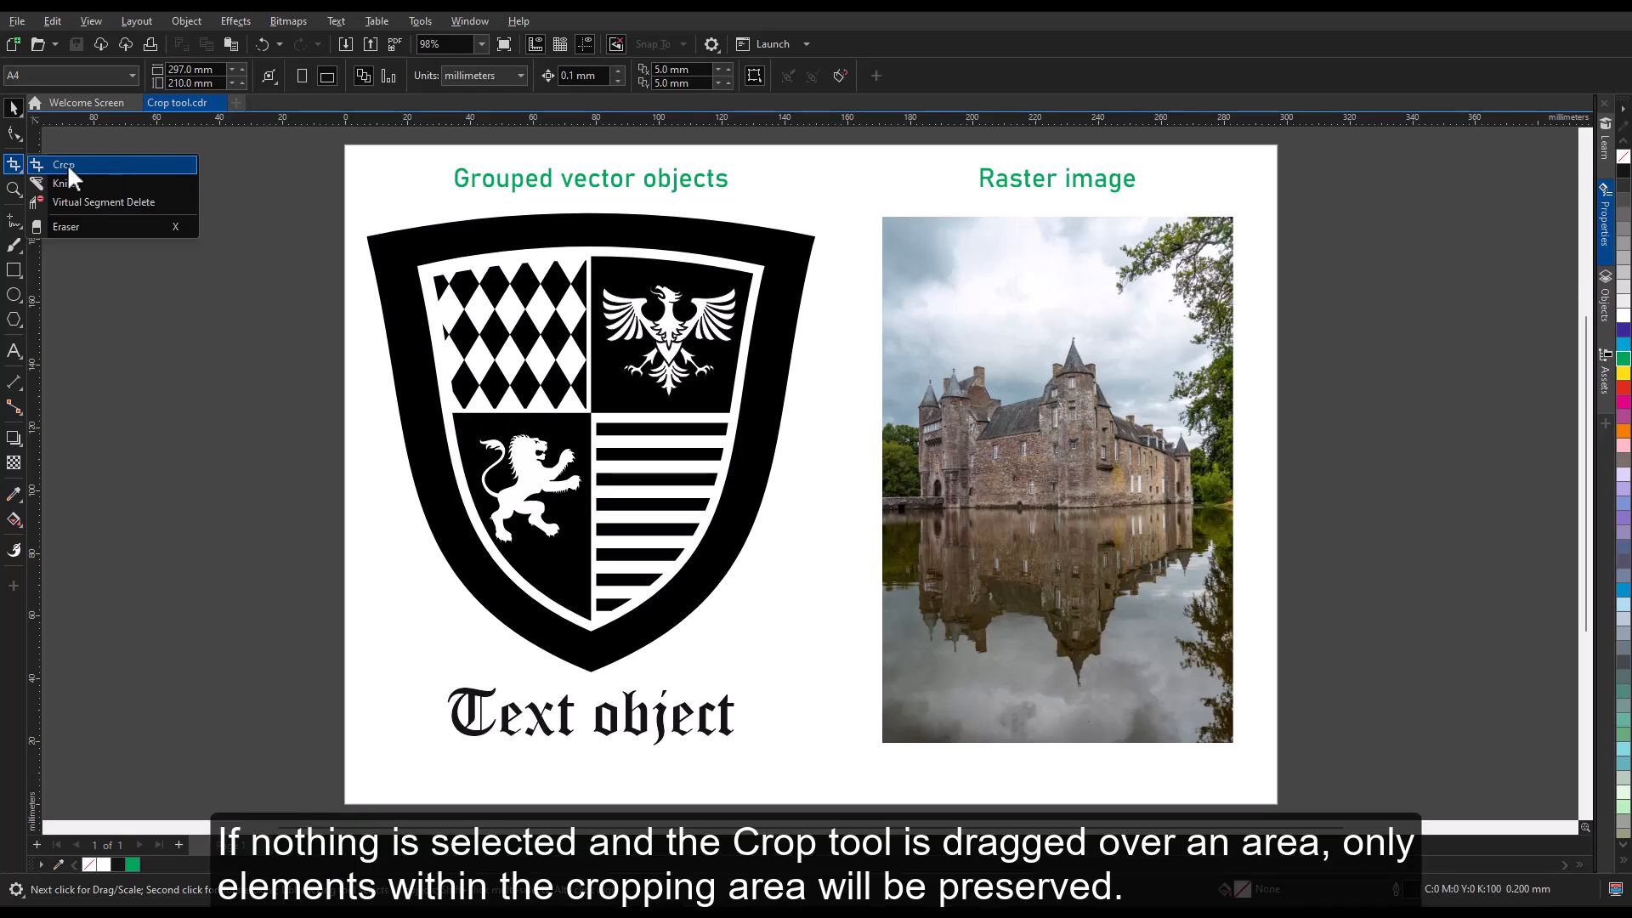
Crop everything on the page to a horizontal band about 290 mm by 81 mm with the Crop tool, and undo the crop.
left_click(64, 166)
left_click_drag(349, 315, 1262, 571)
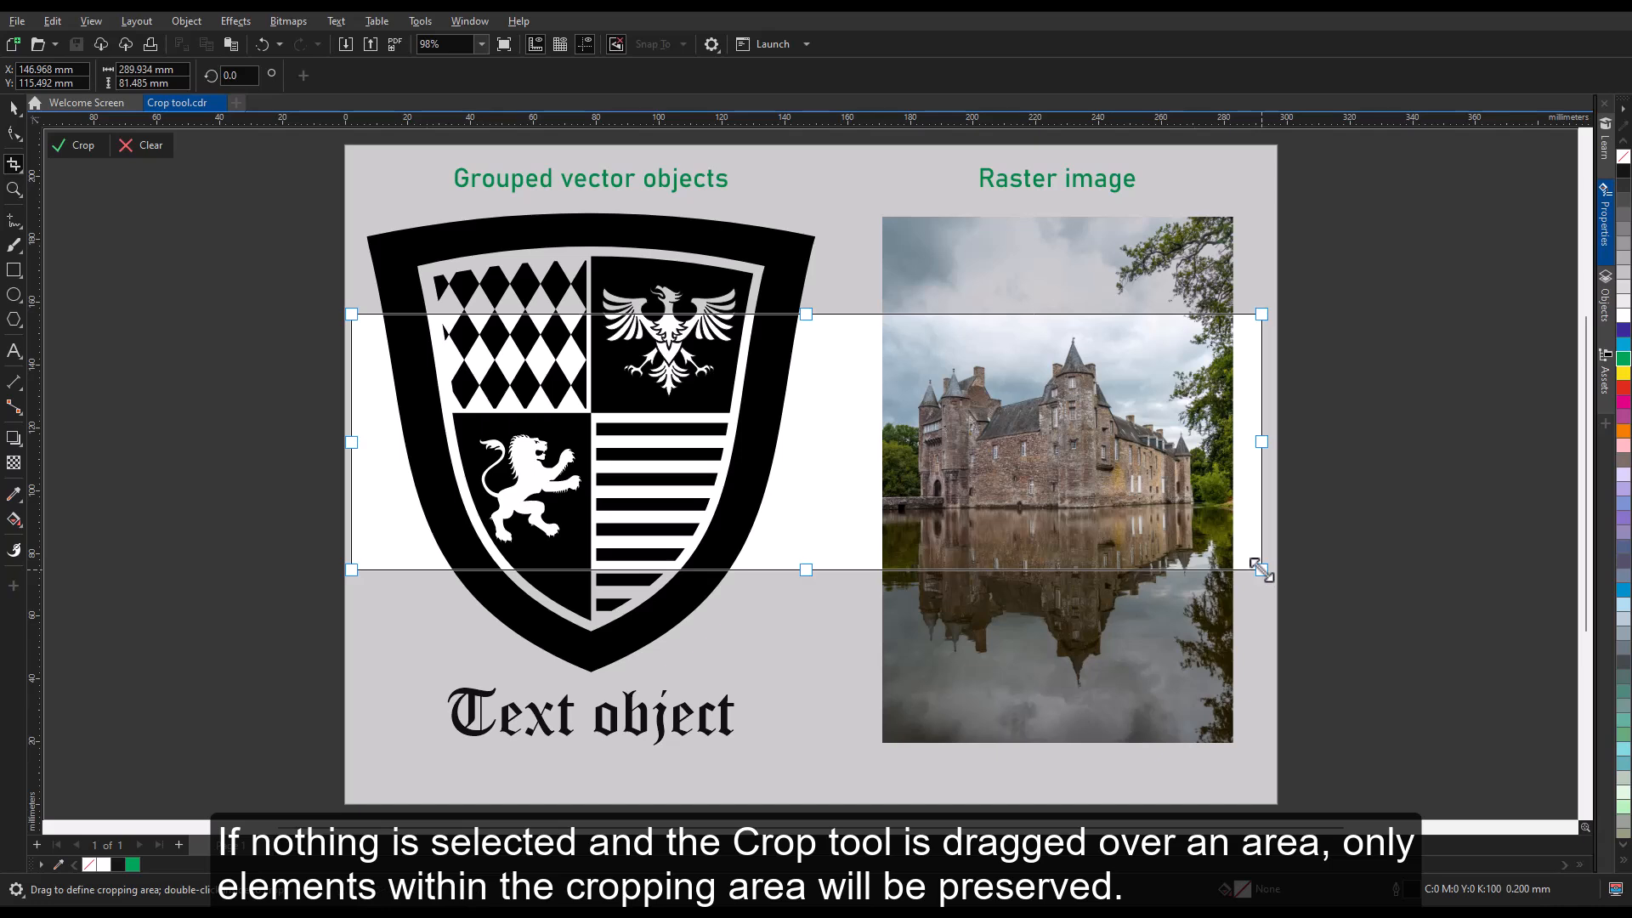
left_click(77, 146)
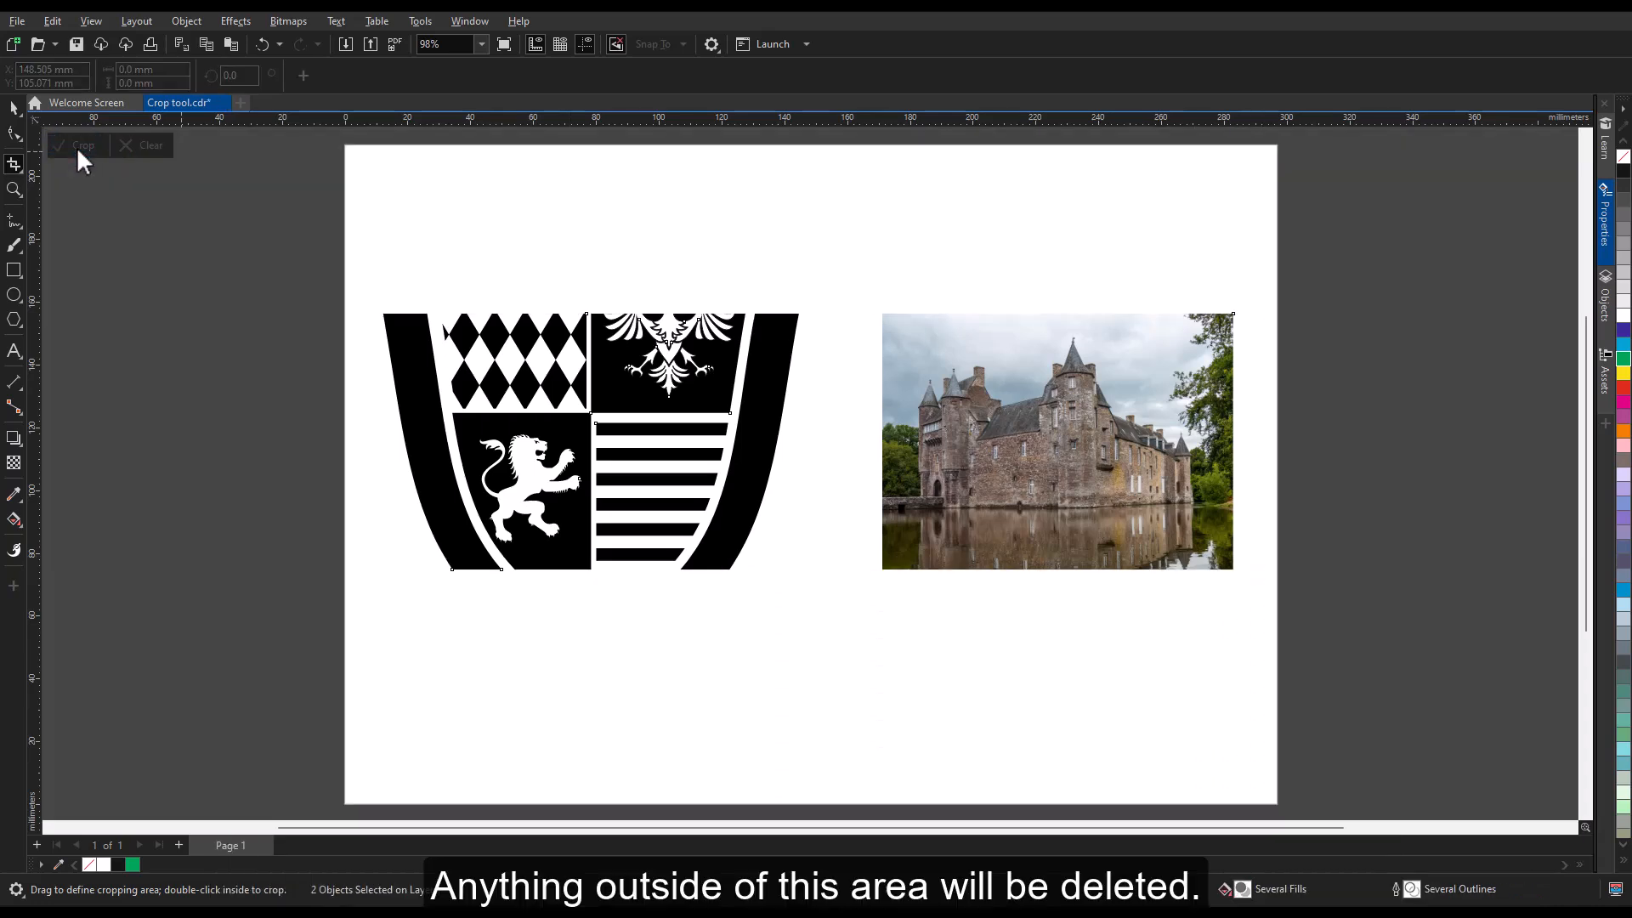
left_click(261, 43)
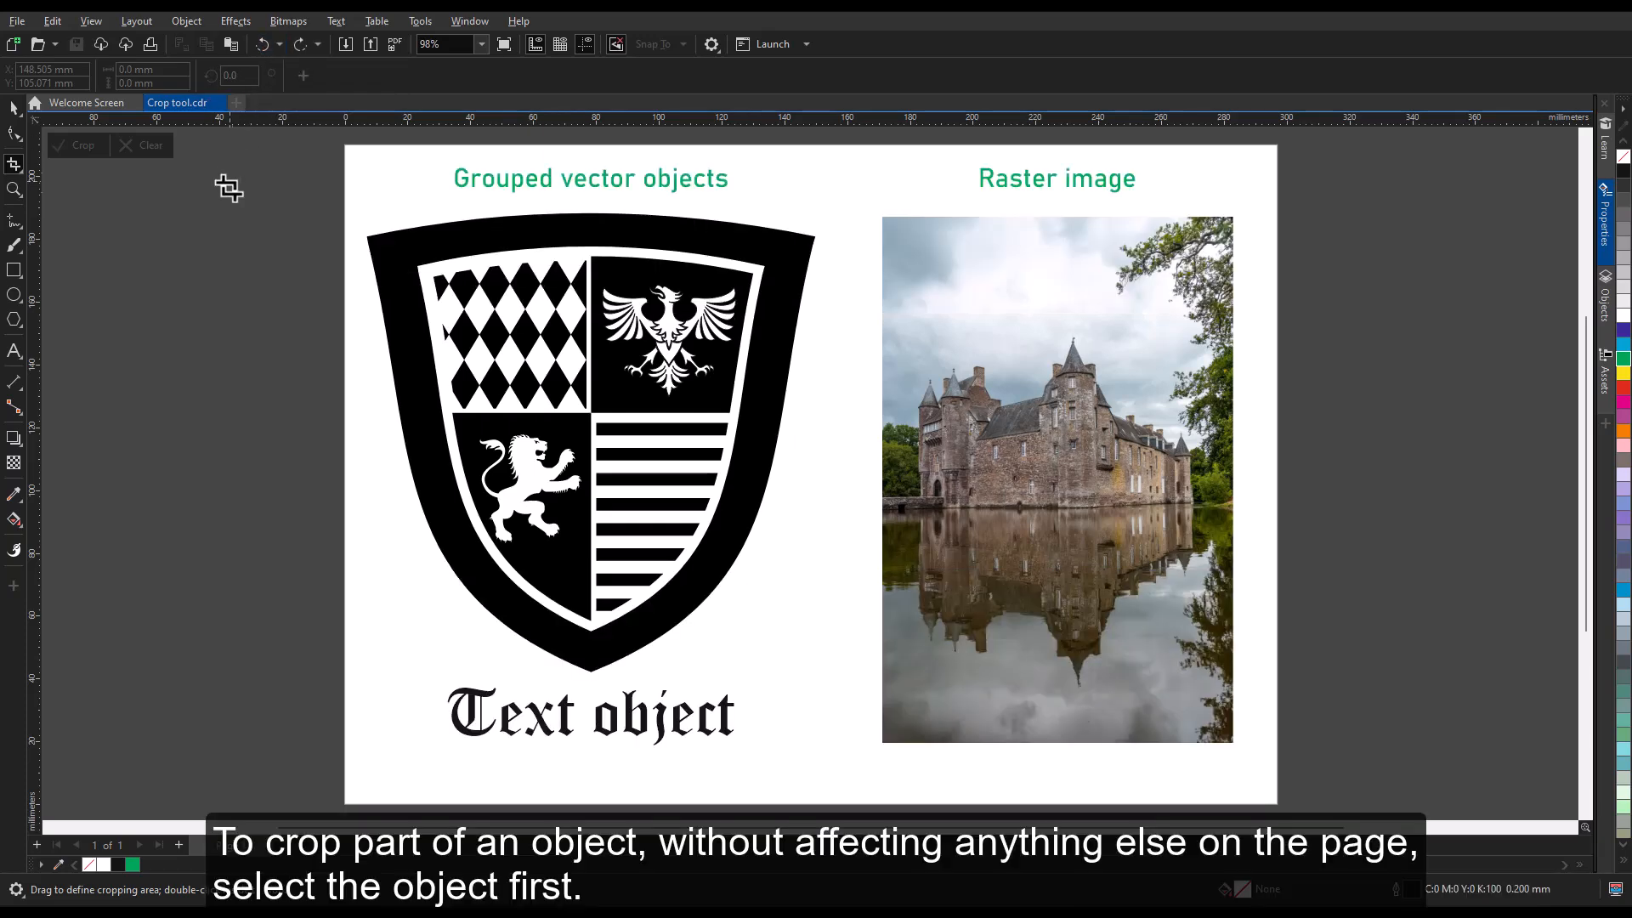
Select the grouped shield, crop only that group to a horizontal band across its middle, and undo the crop.
key("space")
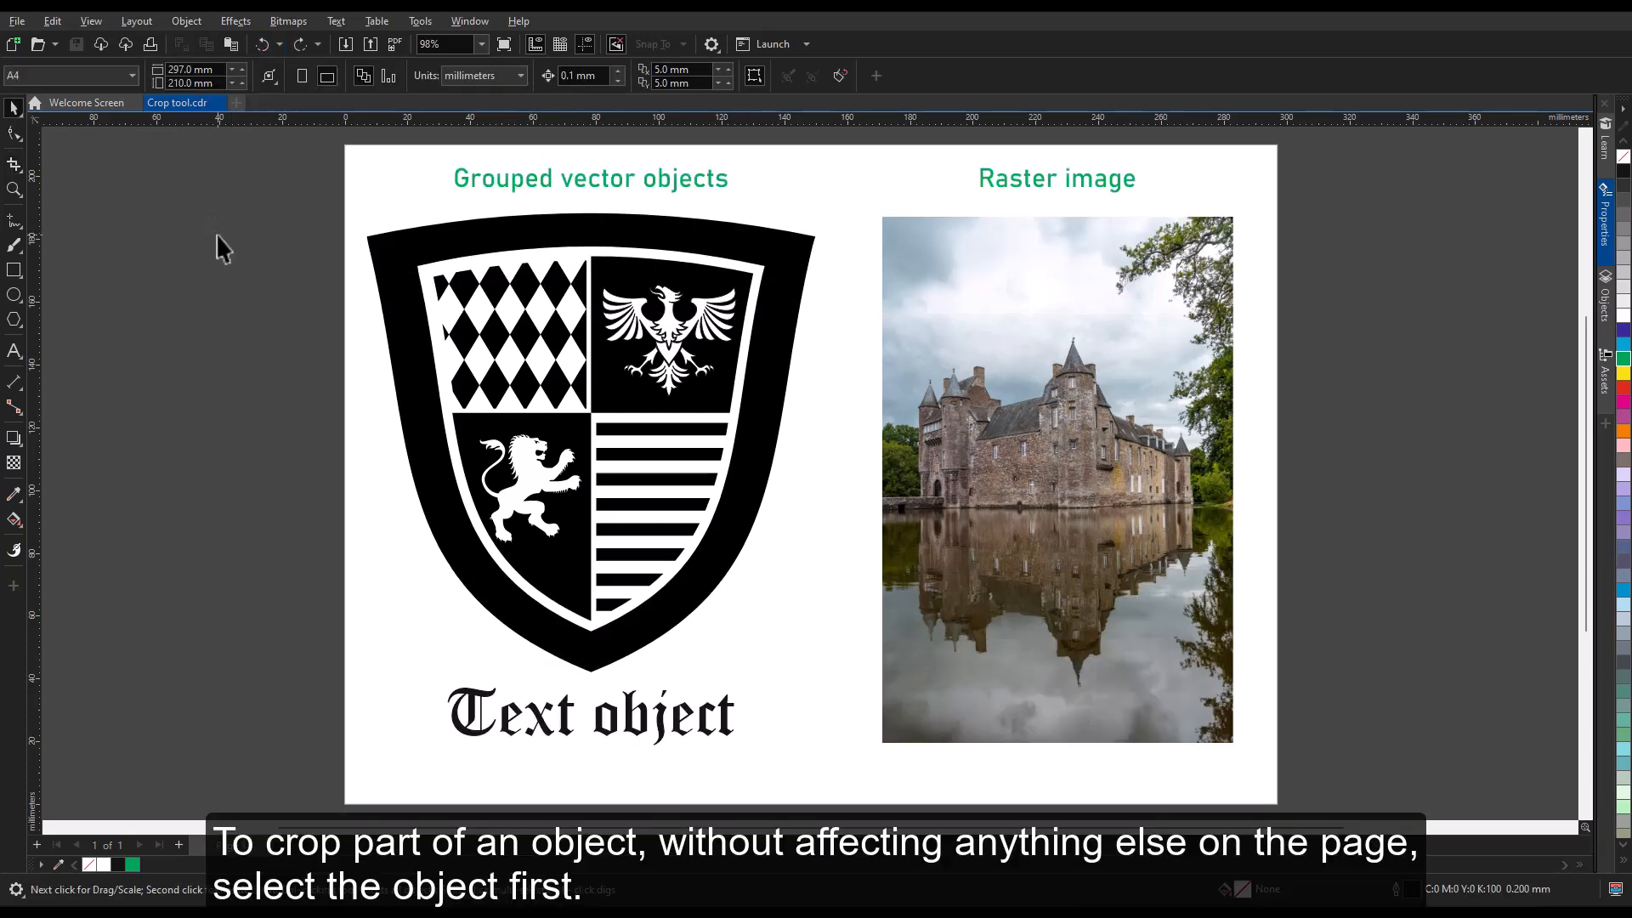
left_click(610, 364)
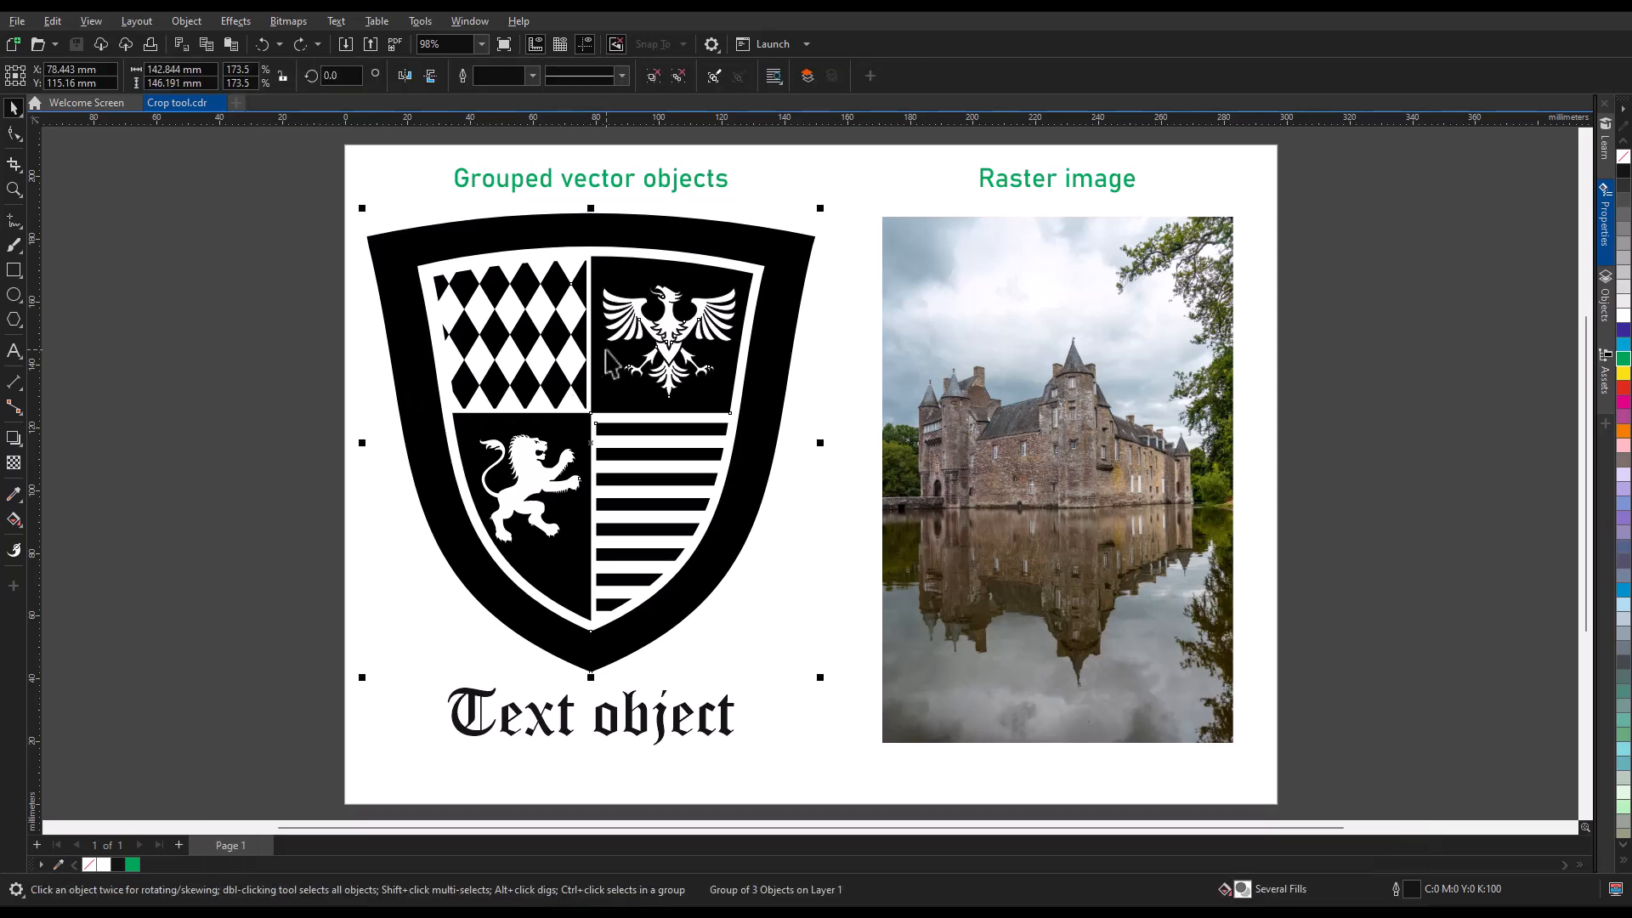
left_click(13, 164)
left_click(19, 169)
left_click(74, 168)
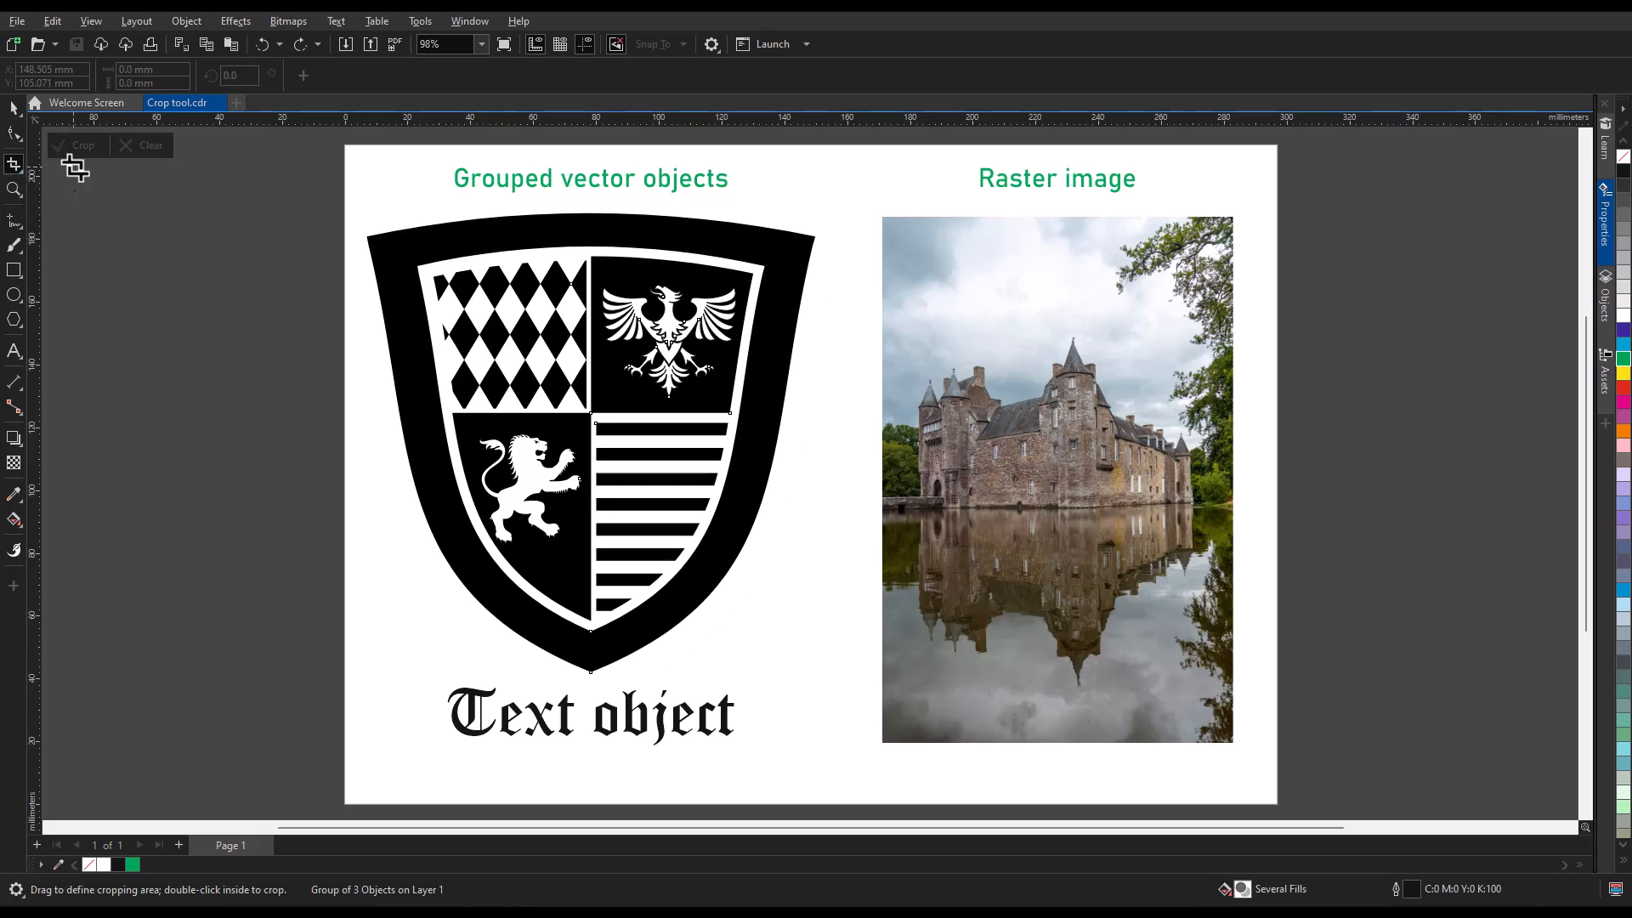
left_click_drag(380, 357, 840, 535)
left_click(78, 141)
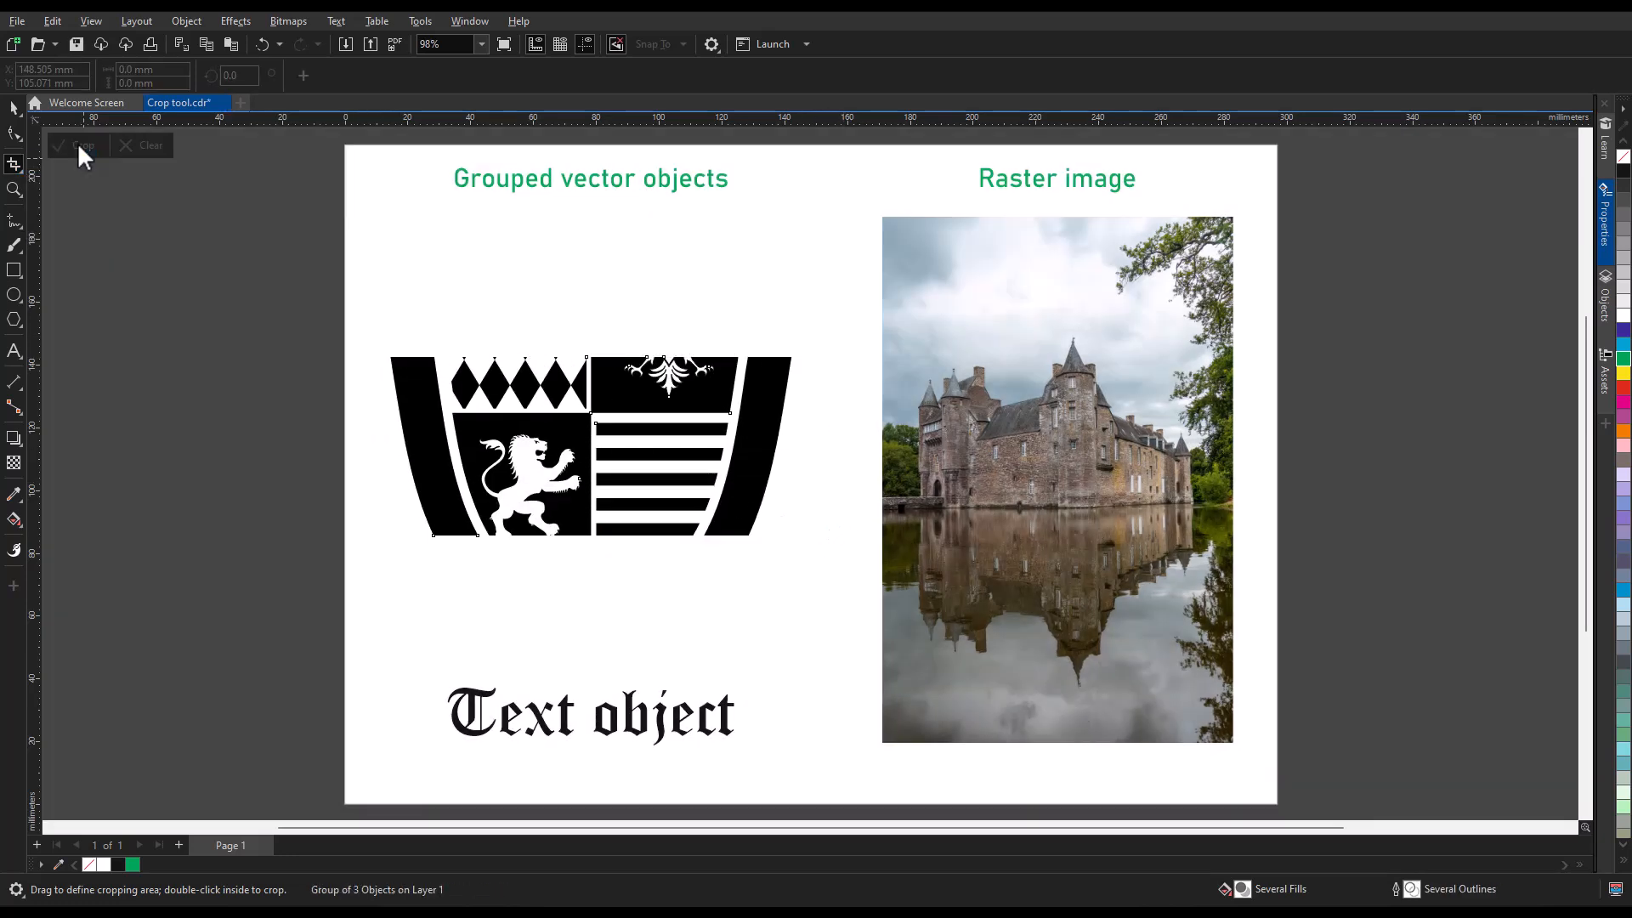
left_click(262, 45)
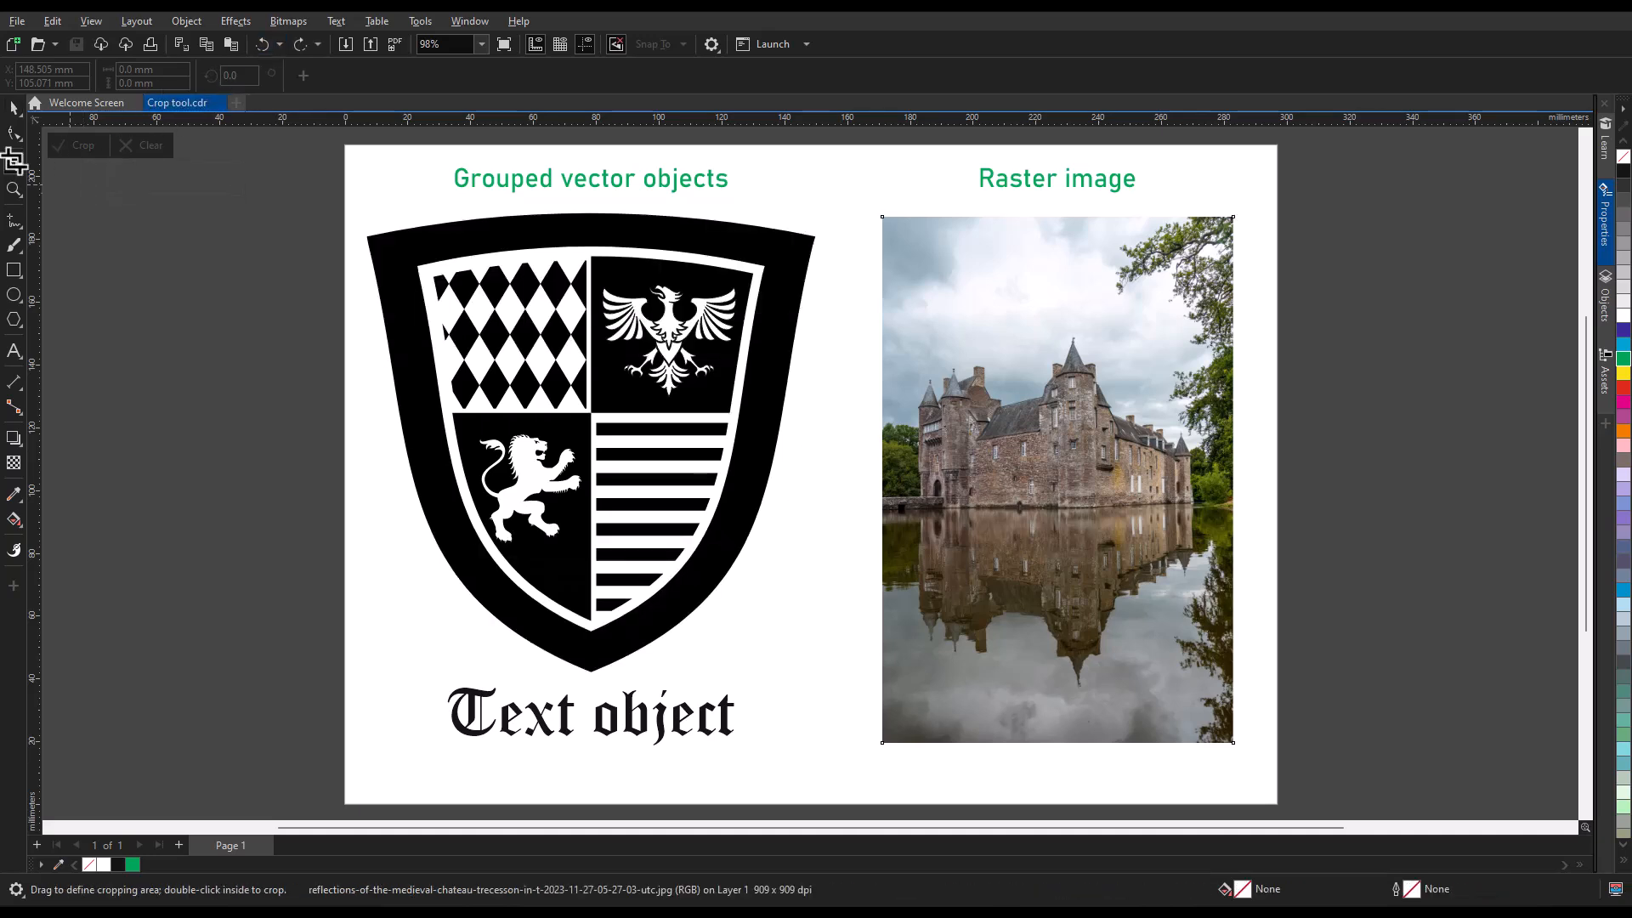
Crop the castle photo with a cropping area about 98 mm by 69 mm around the castle, rotated to about 334.4 degrees.
left_click_drag(909, 330, 1216, 548)
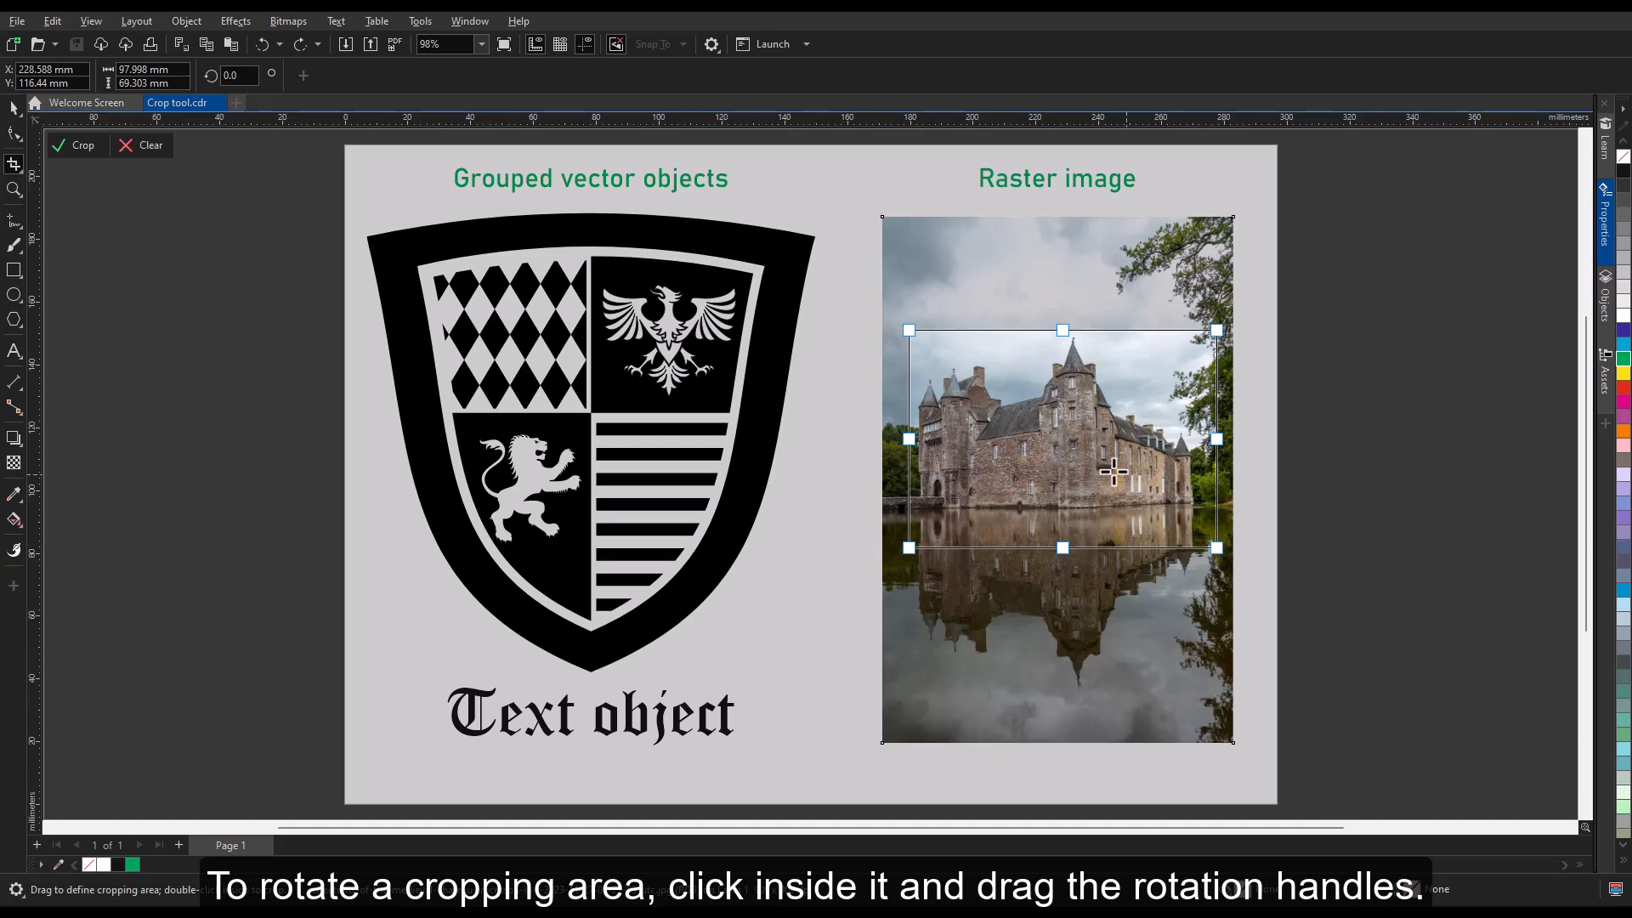
left_click(1089, 453)
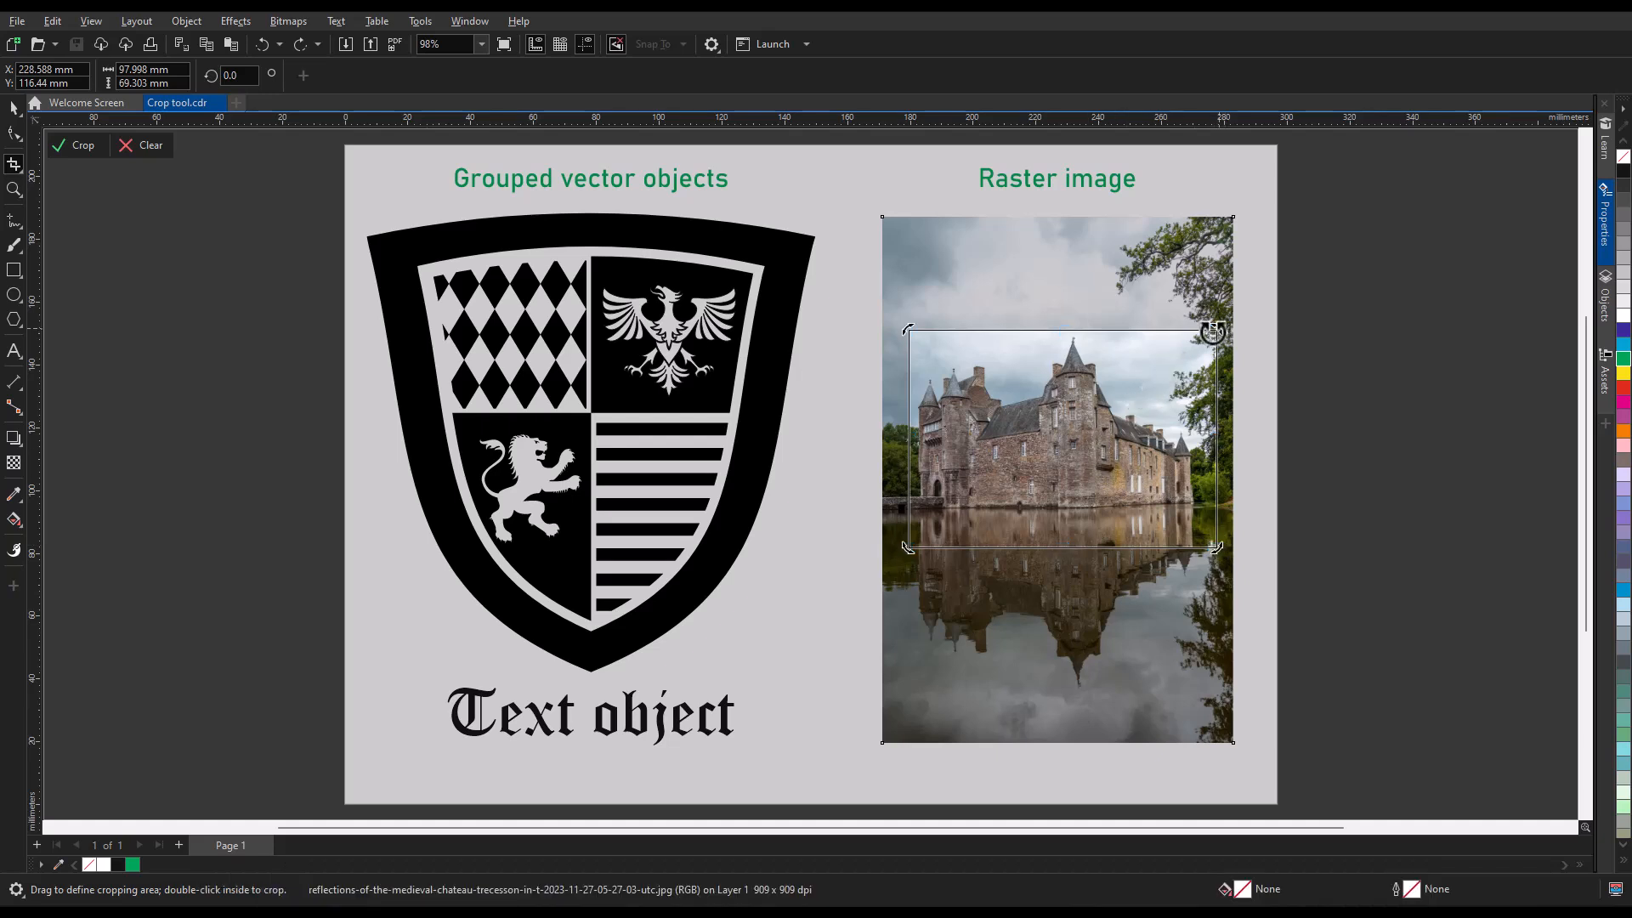
left_click_drag(1216, 327, 1246, 408)
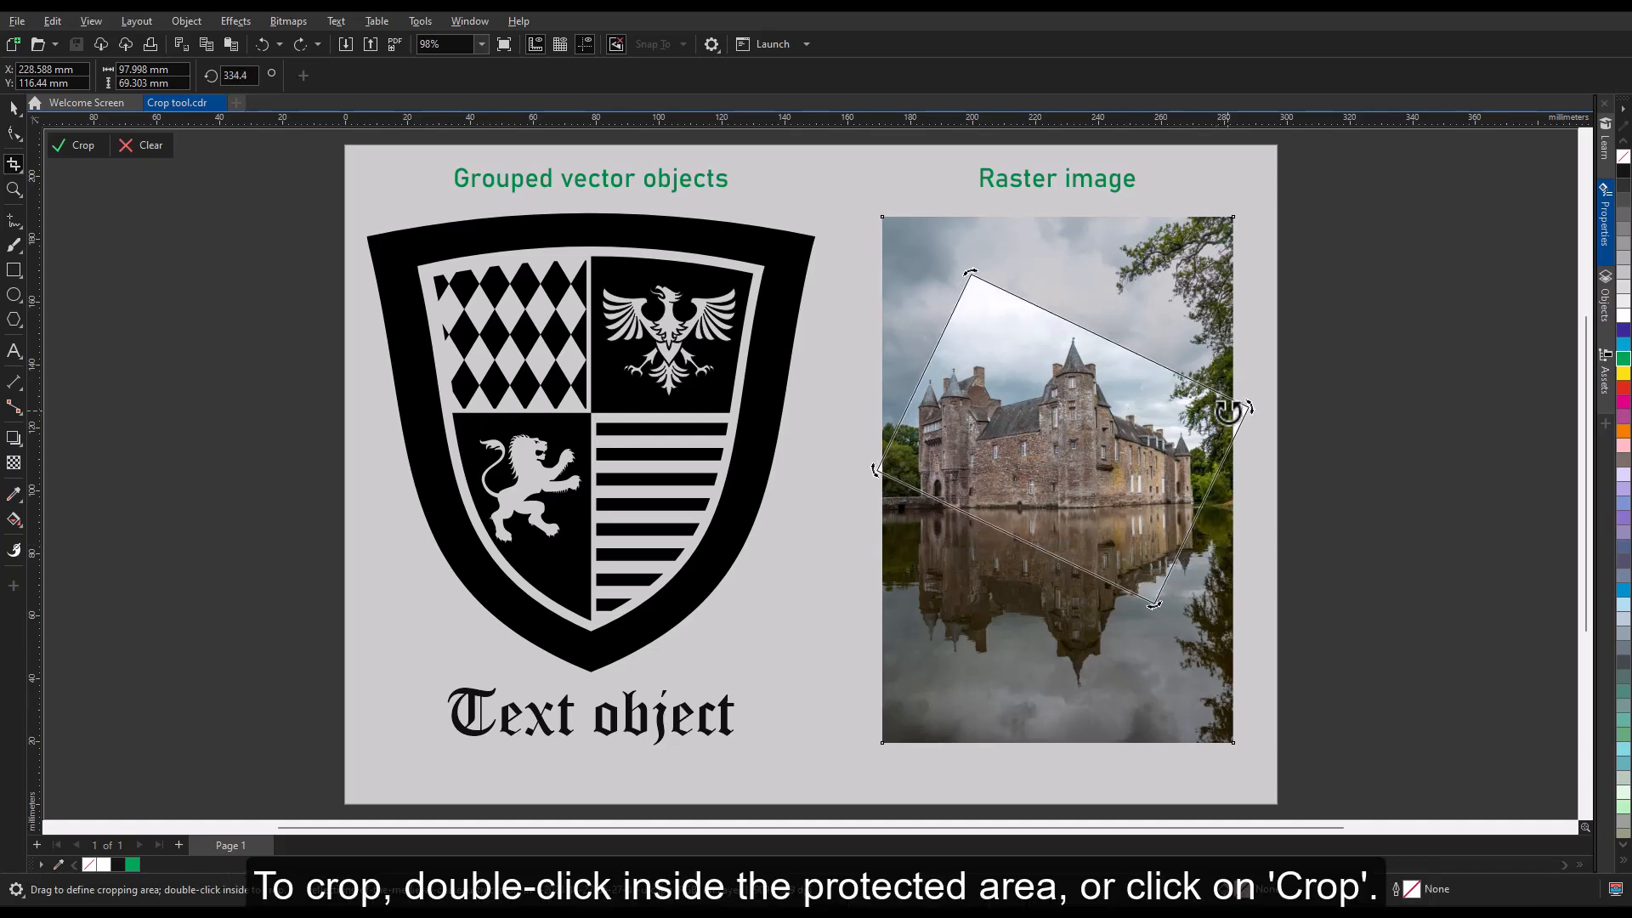
left_click(72, 146)
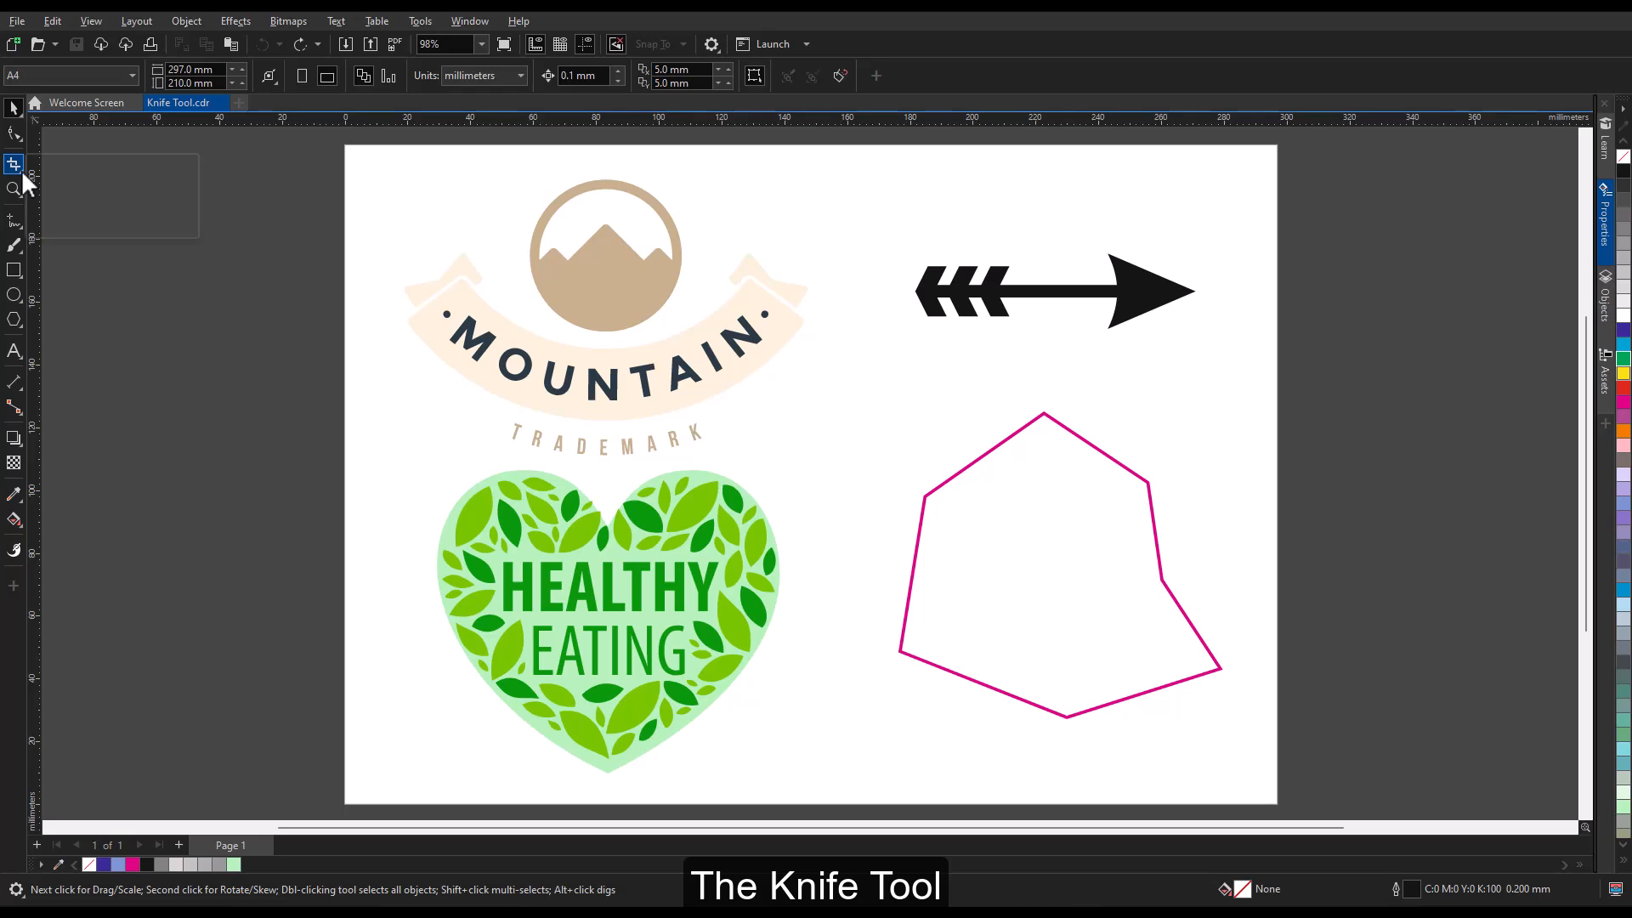
Slice the magenta outline polygon diagonally with the Knife tool in 2-Point Line mode, and move its right-hand piece away.
left_click(22, 170)
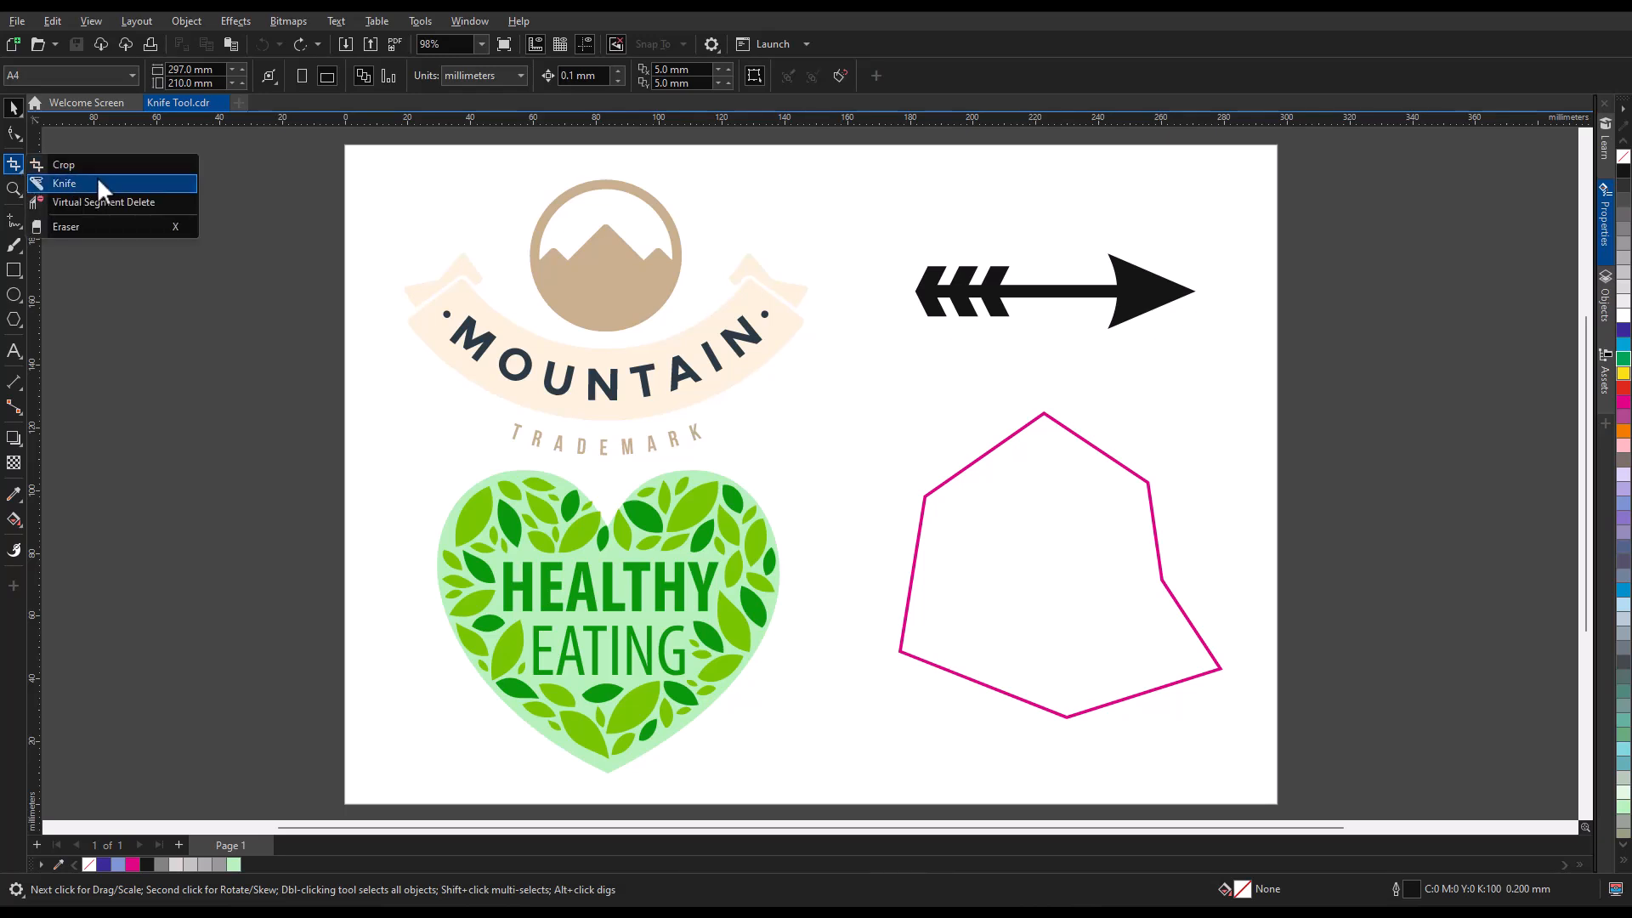
left_click(165, 180)
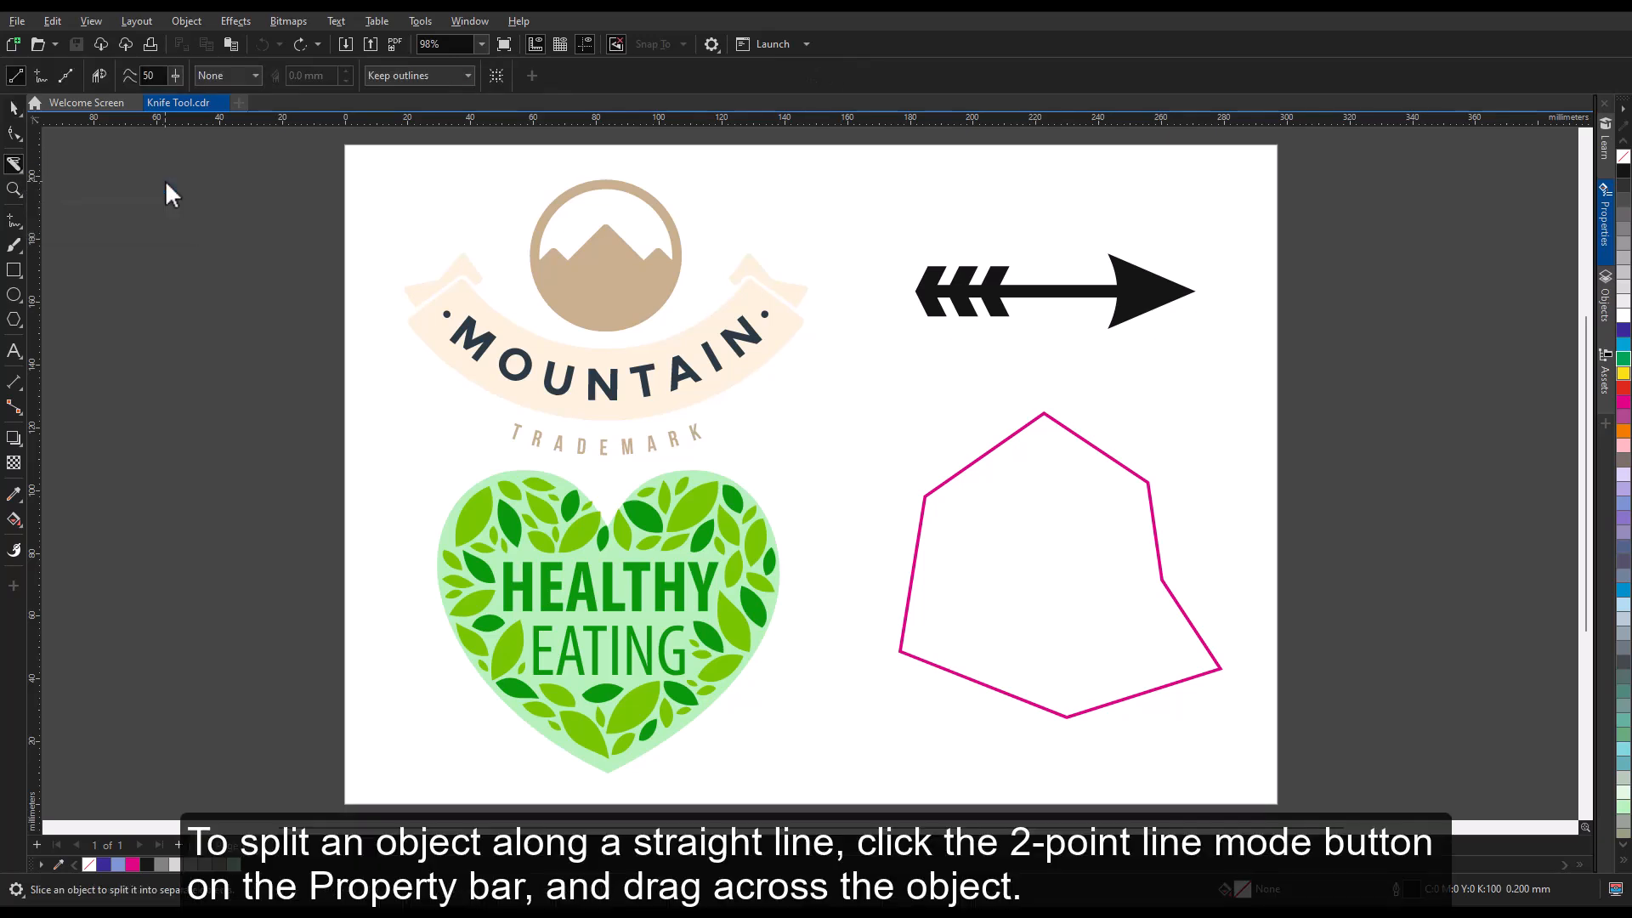
left_click(23, 85)
left_click(977, 456)
left_click_drag(909, 362, 1176, 762)
key("space")
left_click(1160, 537)
left_click_drag(1160, 537, 1209, 526)
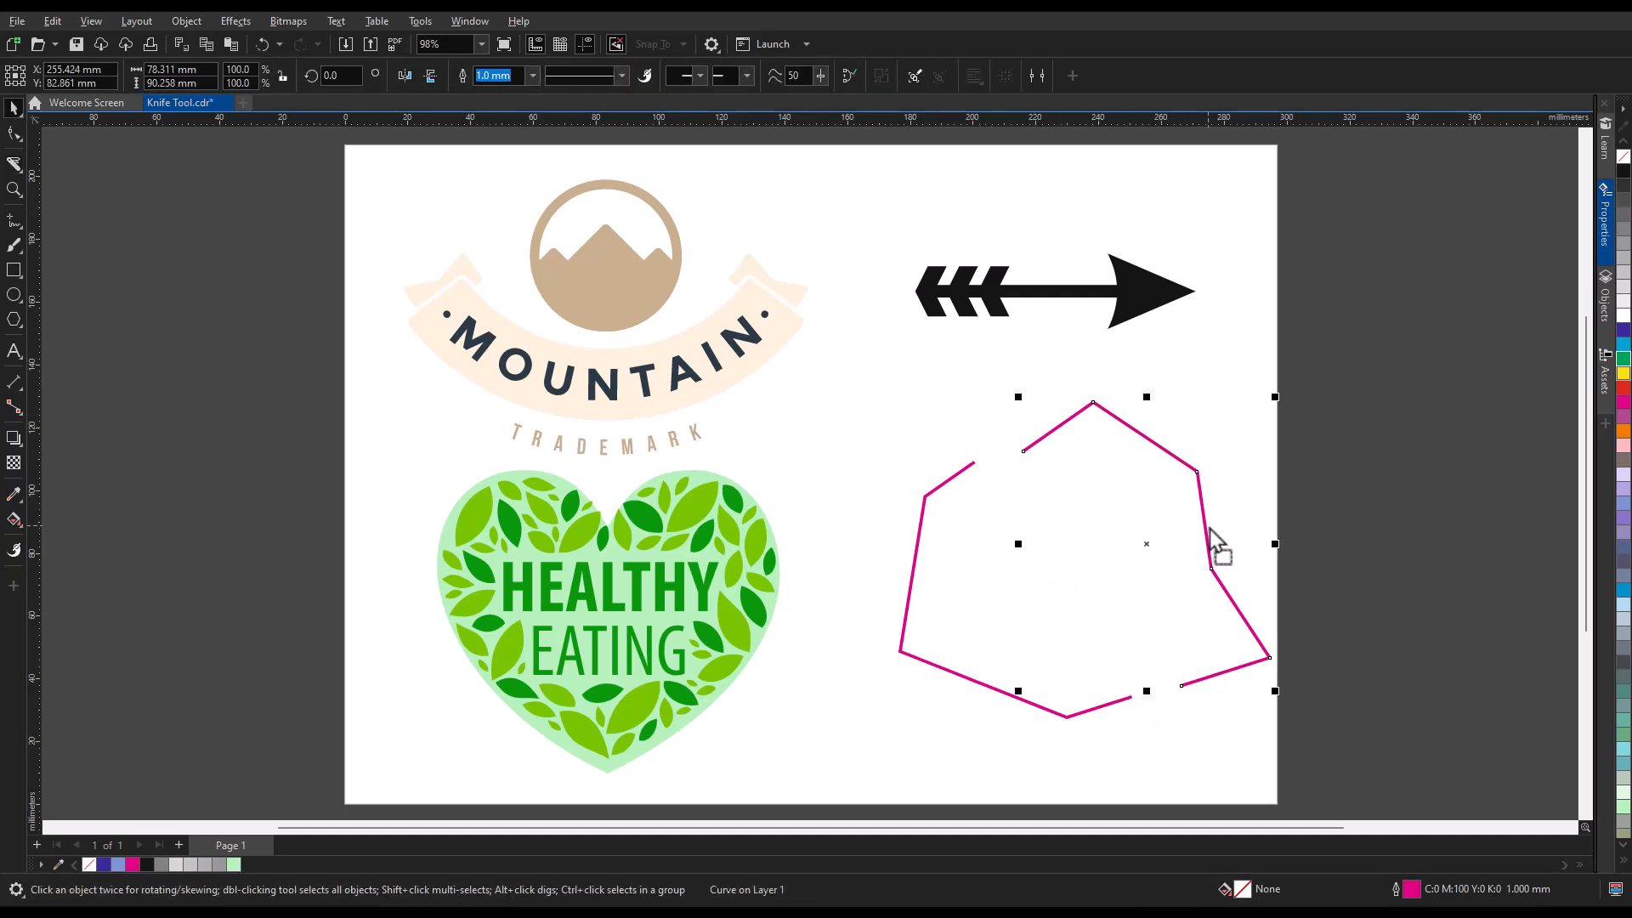
Reshape two nodes of the separated polygon piece, and undo everything back through the knife cut.
left_click(14, 134)
left_click_drag(1025, 448, 992, 387)
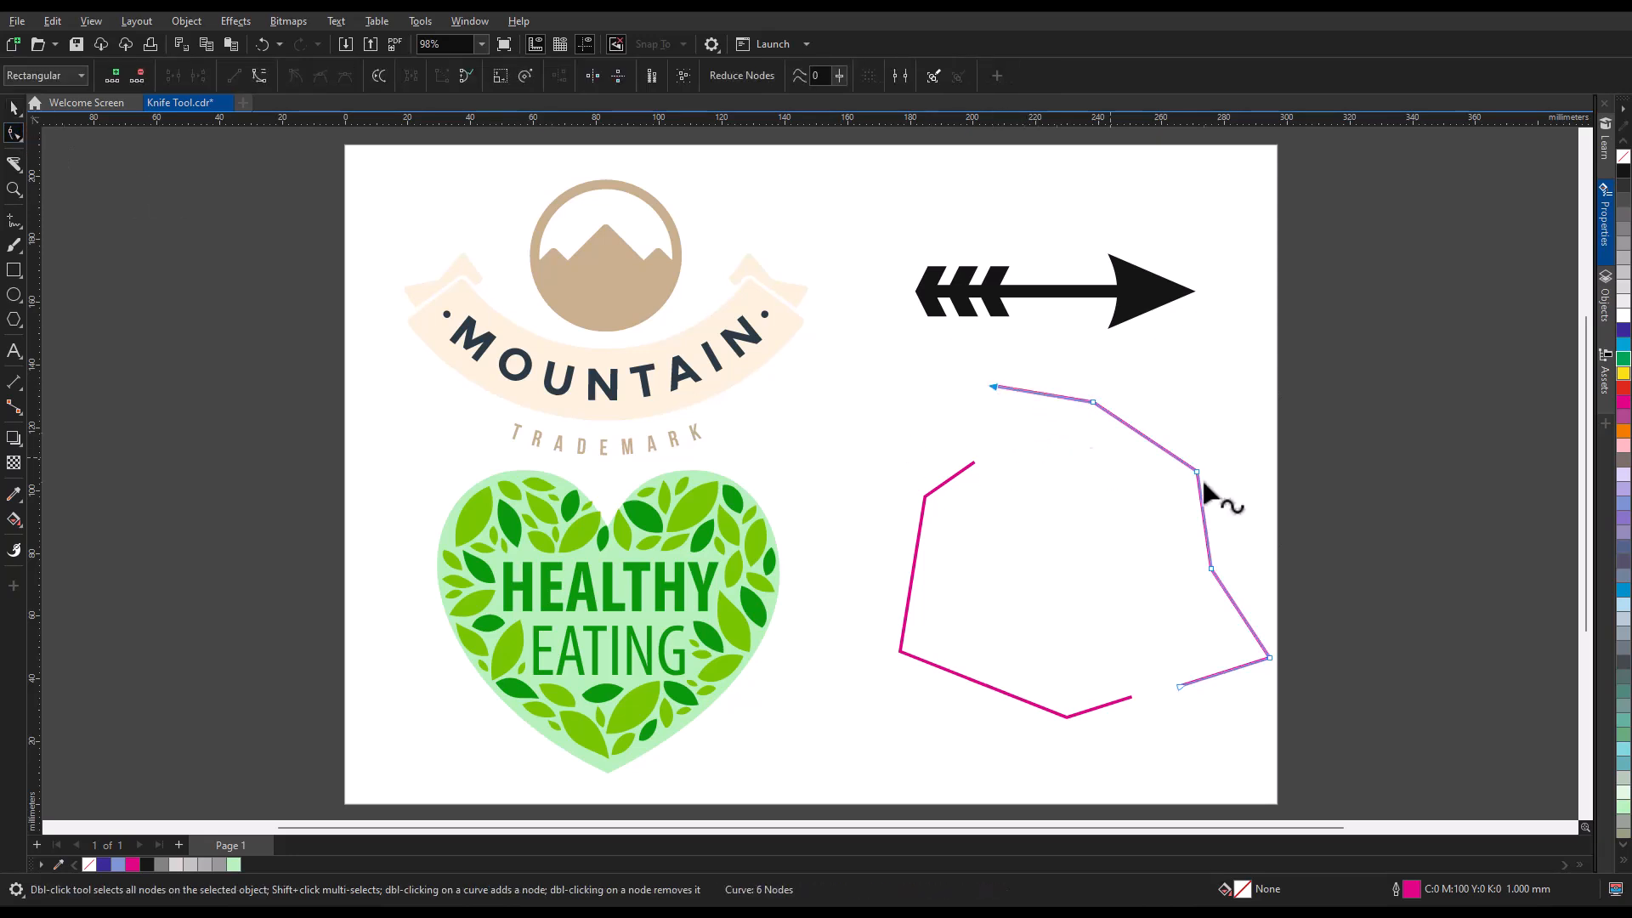
left_click_drag(1197, 471, 1107, 508)
left_click(279, 45)
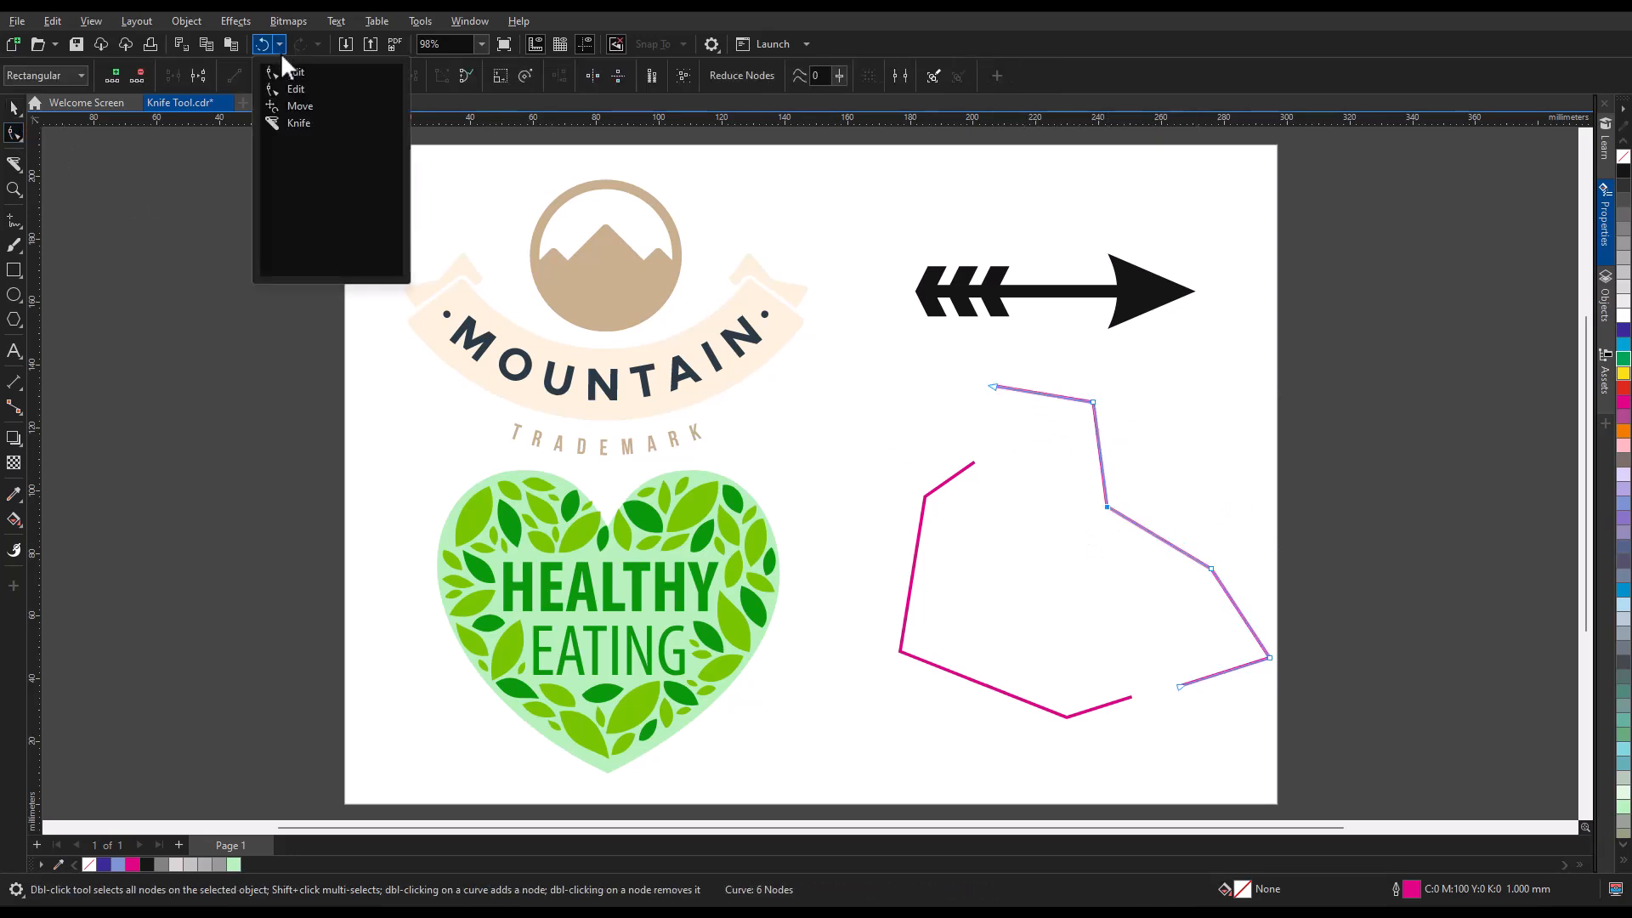
left_click(292, 122)
left_click(14, 107)
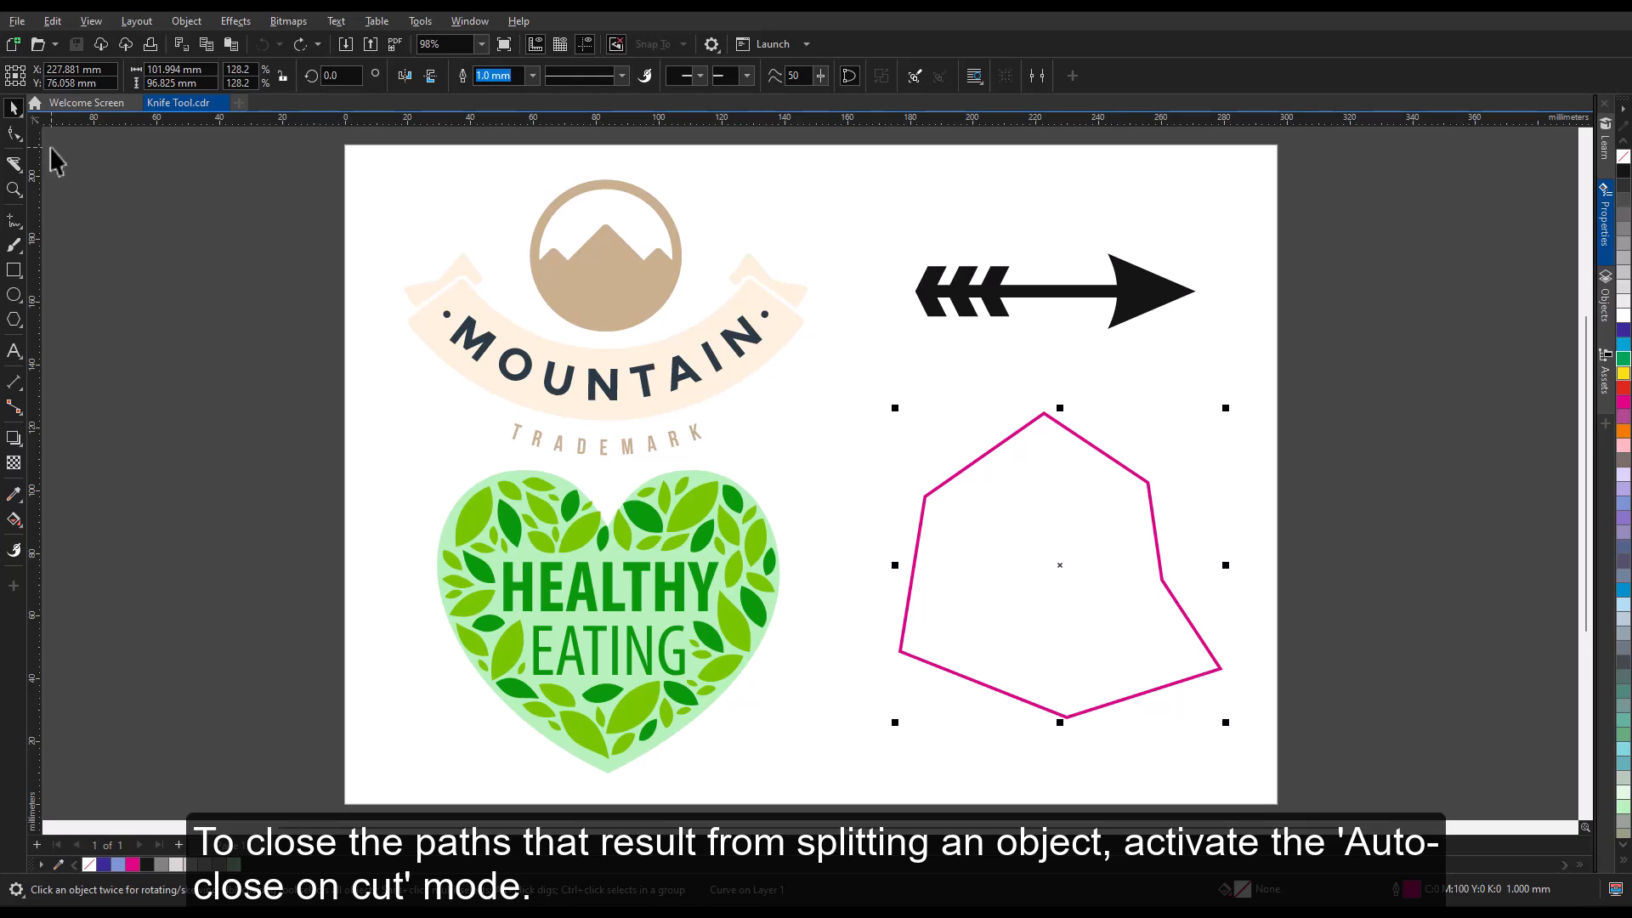
Turn on Auto-close on cut for the Knife tool, slice the magenta polygon diagonally, and move its right-hand piece away.
left_click(13, 165)
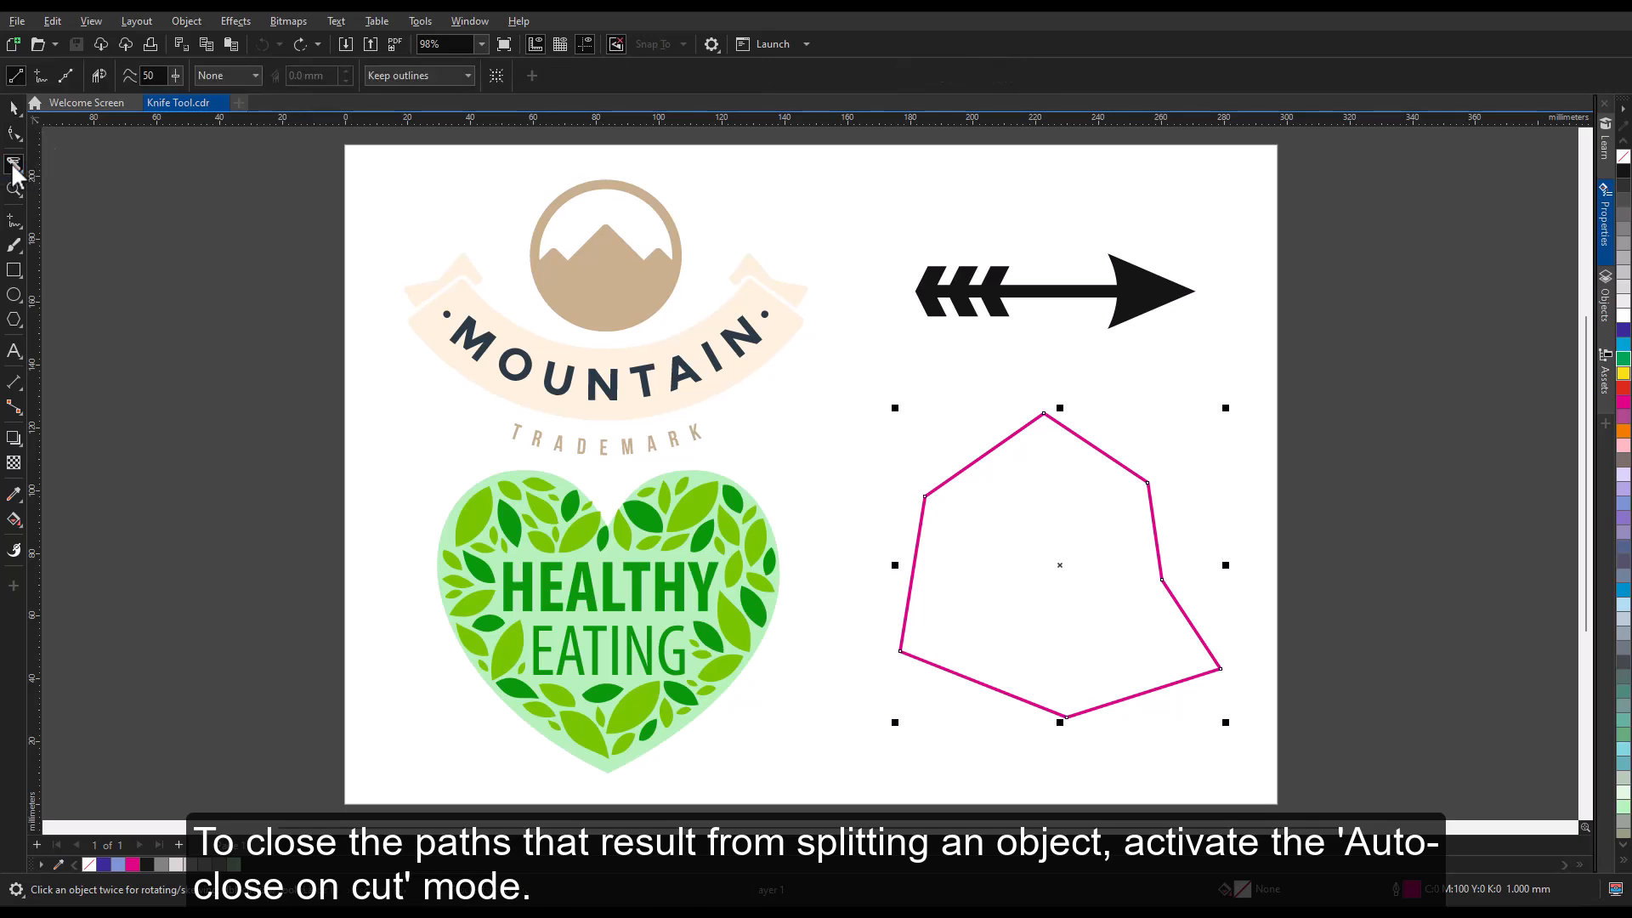
left_click(104, 80)
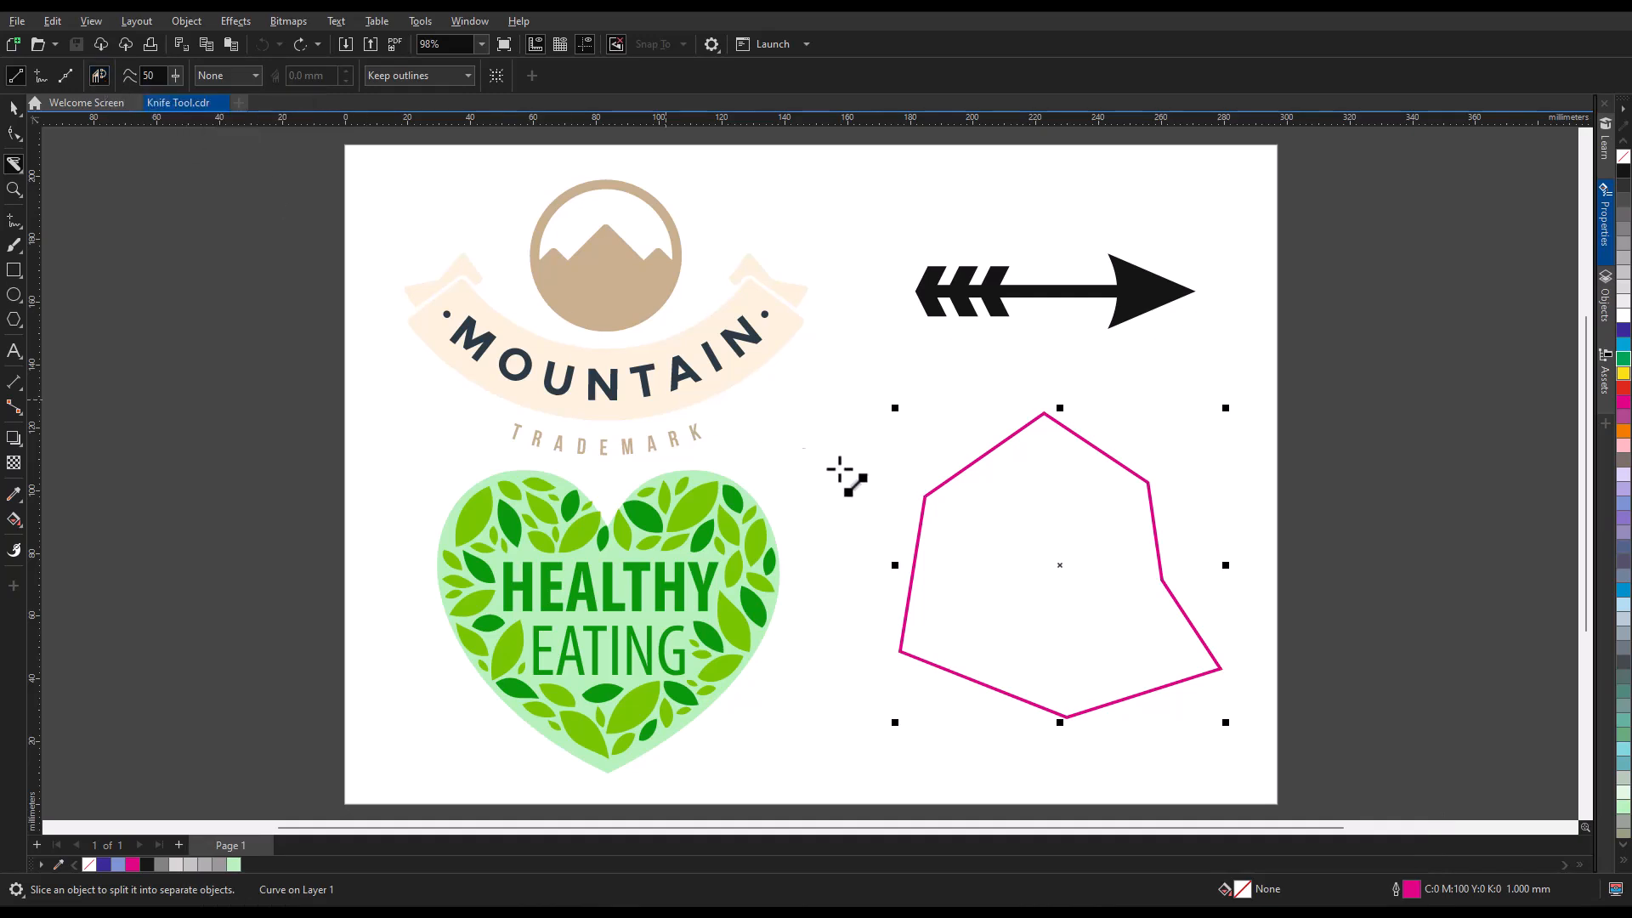
left_click_drag(905, 356, 1188, 761)
key("space")
left_click(1131, 543)
mouse_move(1131, 543)
left_mouse_down()
mouse_move(1164, 552)
mouse_move(1160, 536)
left_mouse_up()
Fill the right-hand polygon piece with magenta and the left-hand piece with pale lavender.
left_click(1623, 408)
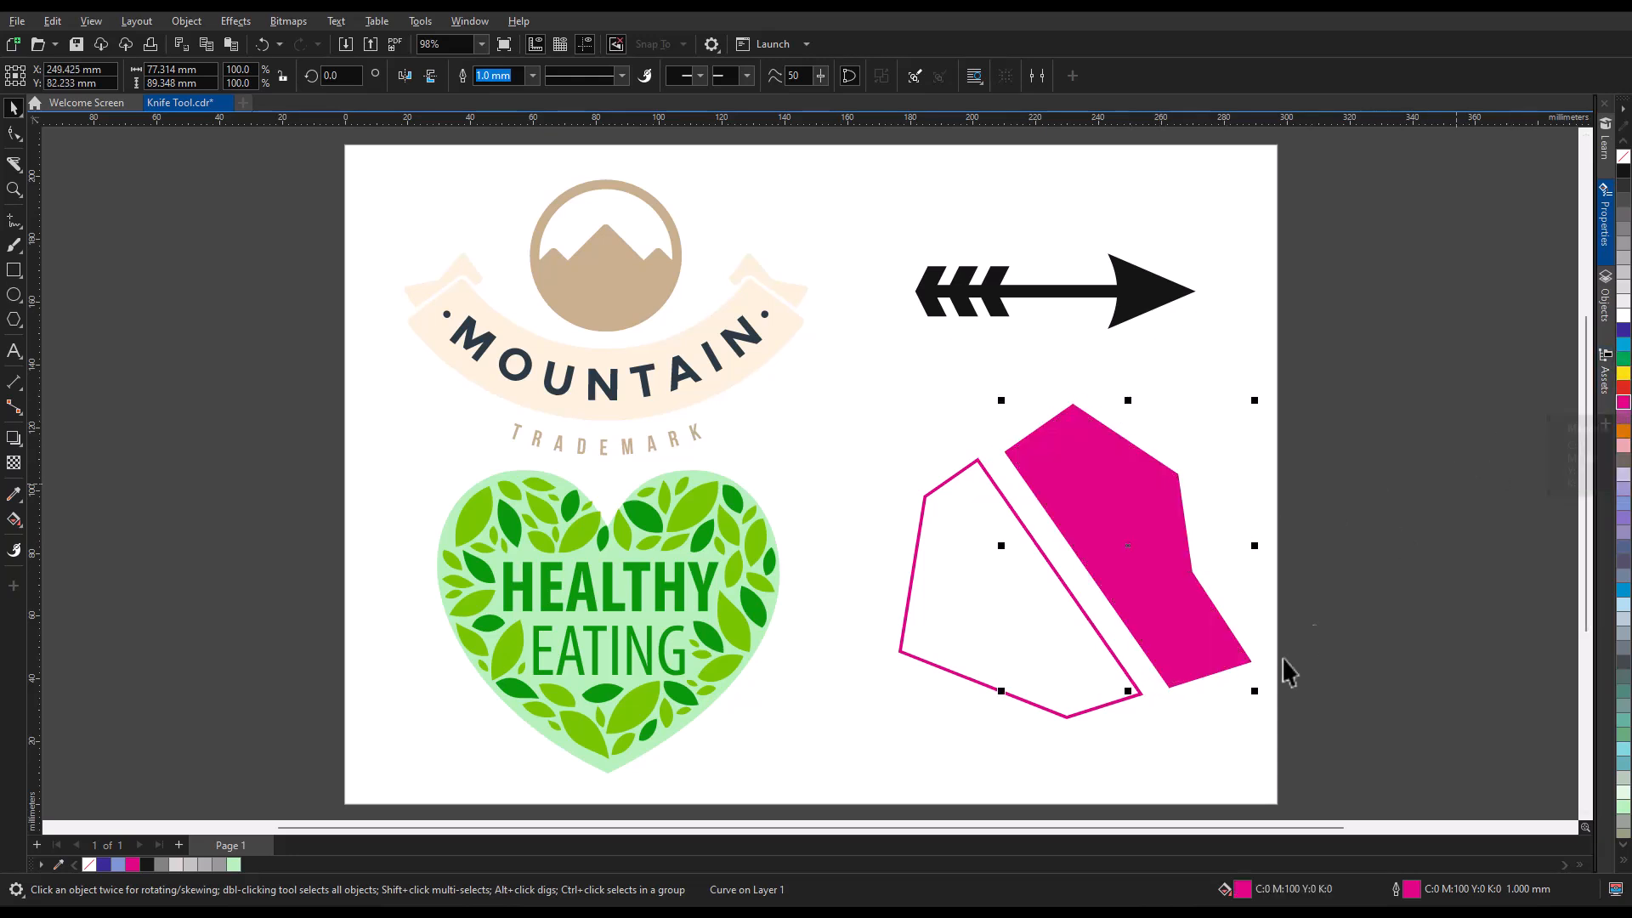
left_click(1058, 692)
left_click(1624, 477)
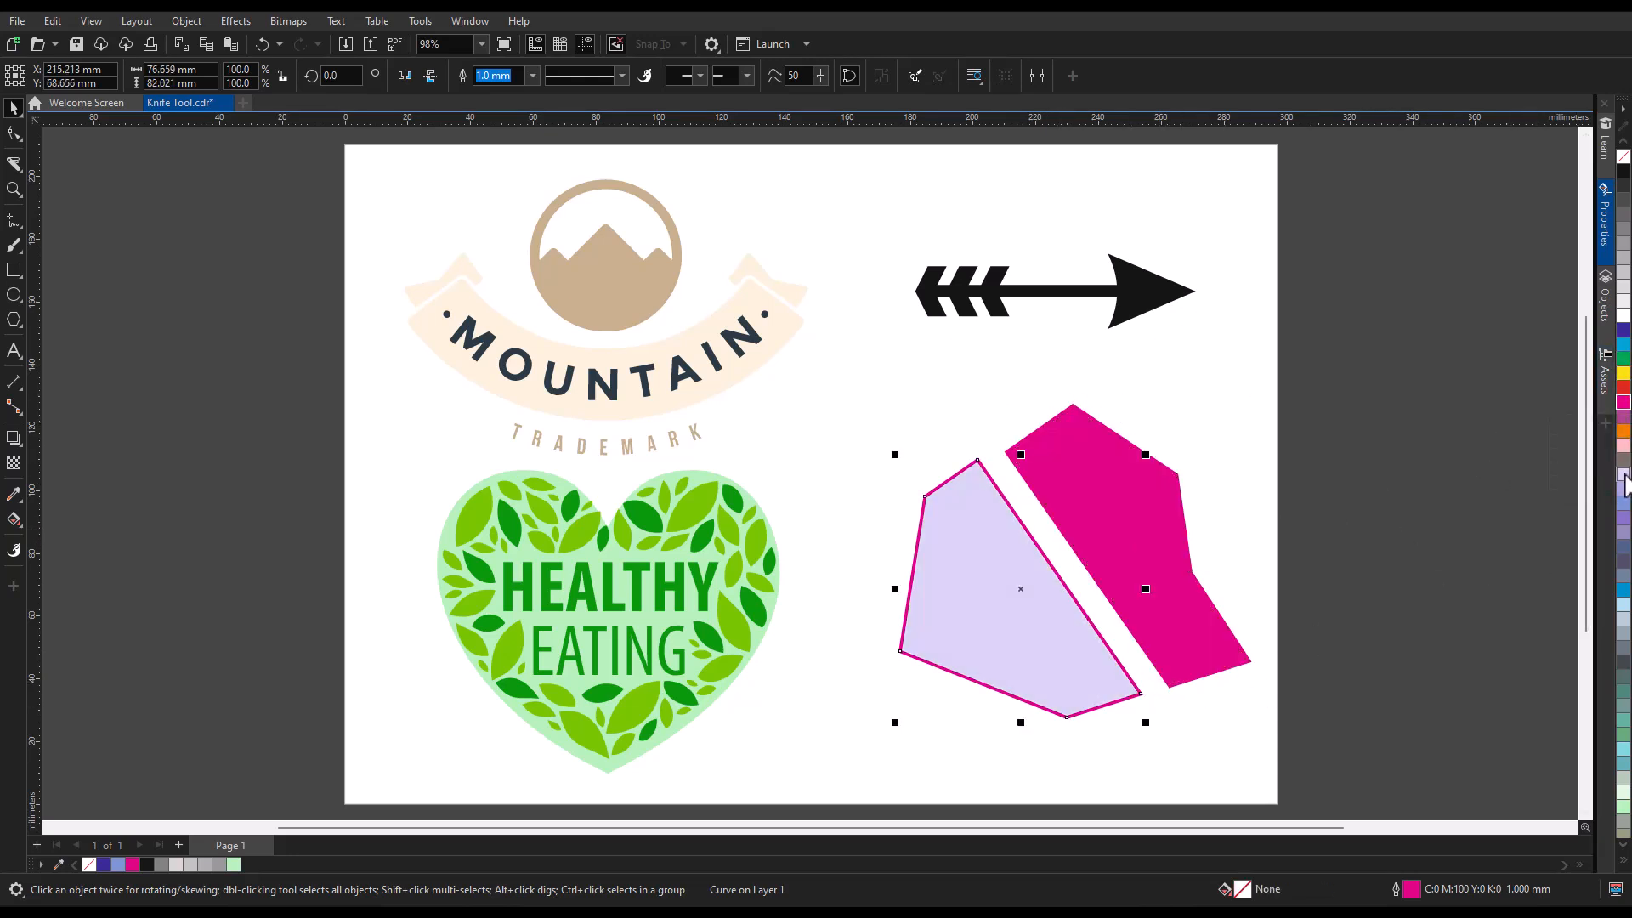
left_click(1199, 732)
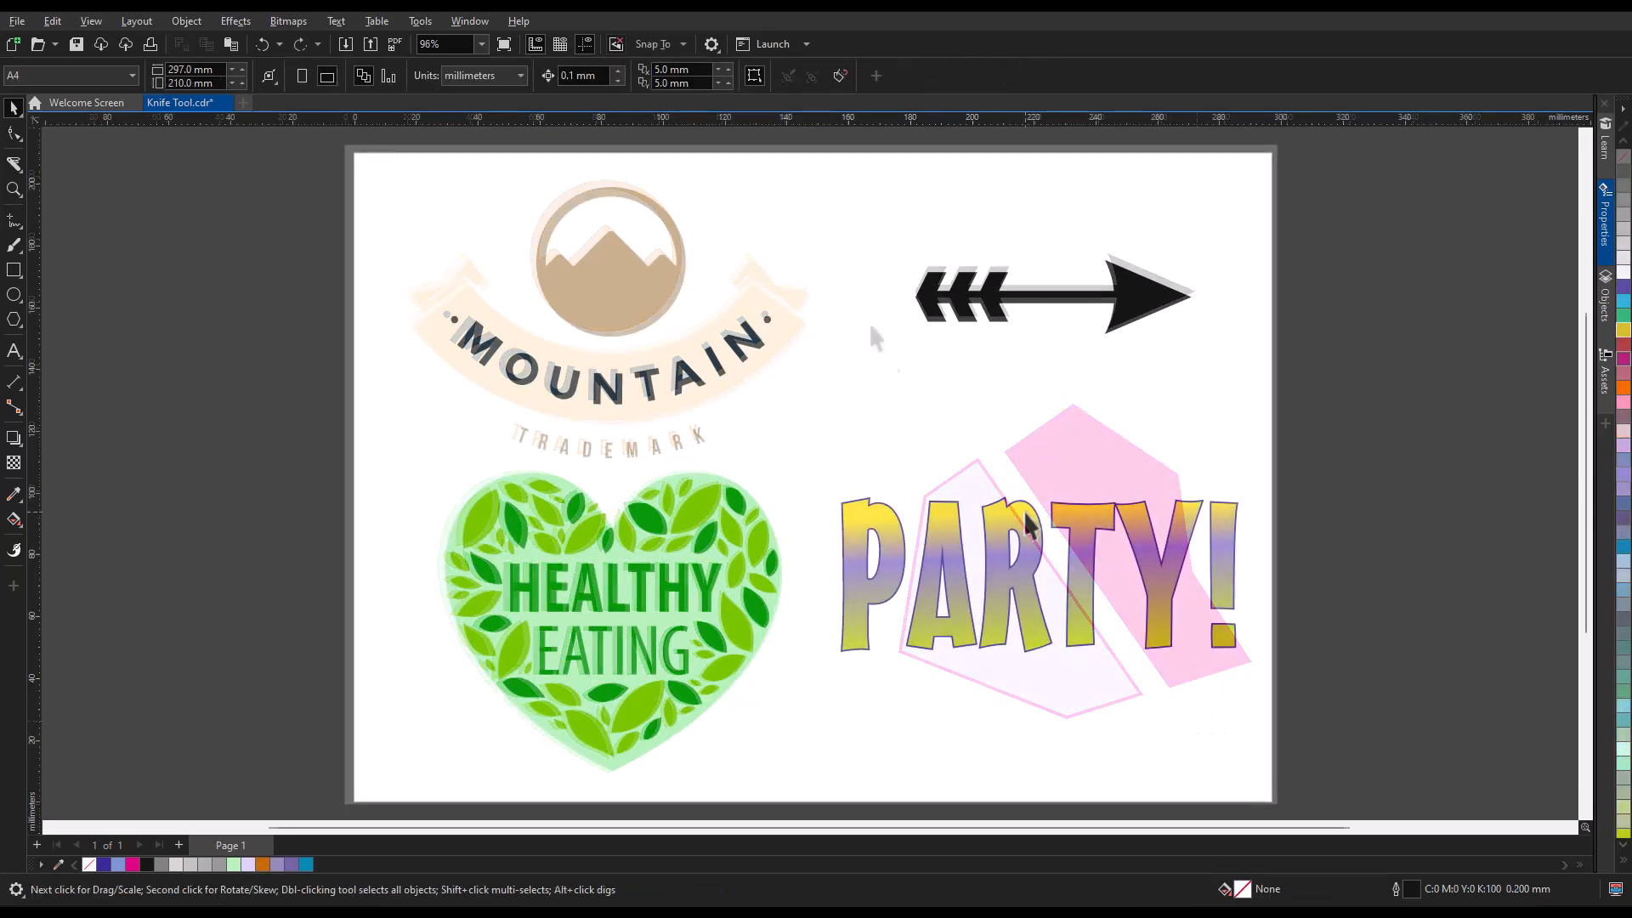
Slice the PARTY! text with the Knife tool in Bézier mode along a path of straight segments ending in a curve.
left_click(1029, 532)
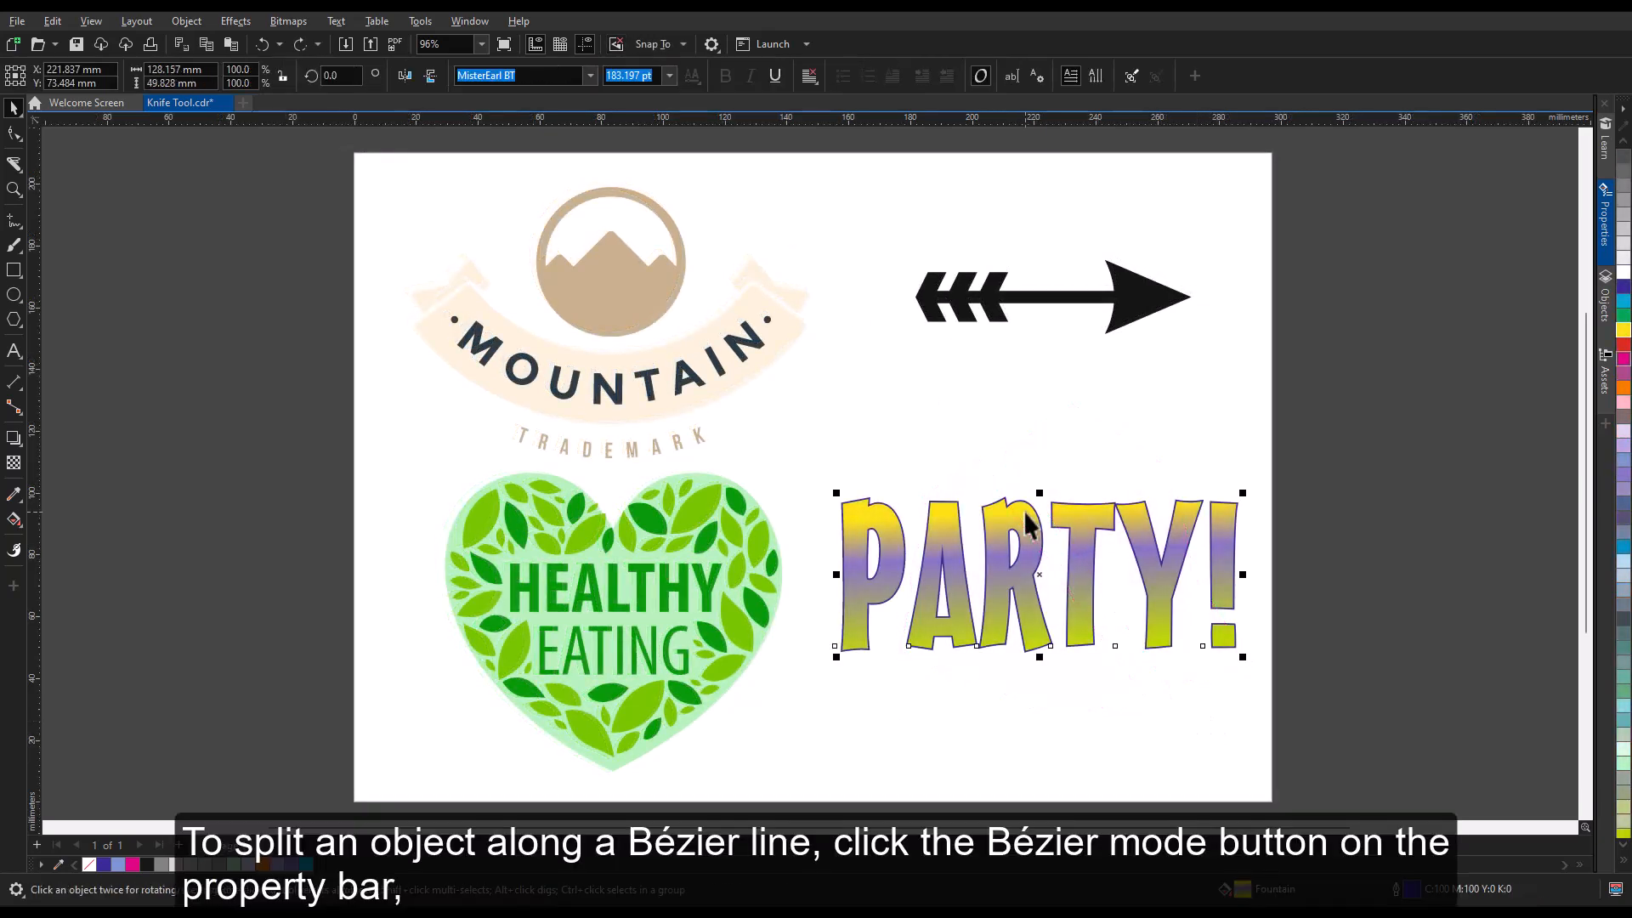
left_click(13, 164)
left_click(66, 76)
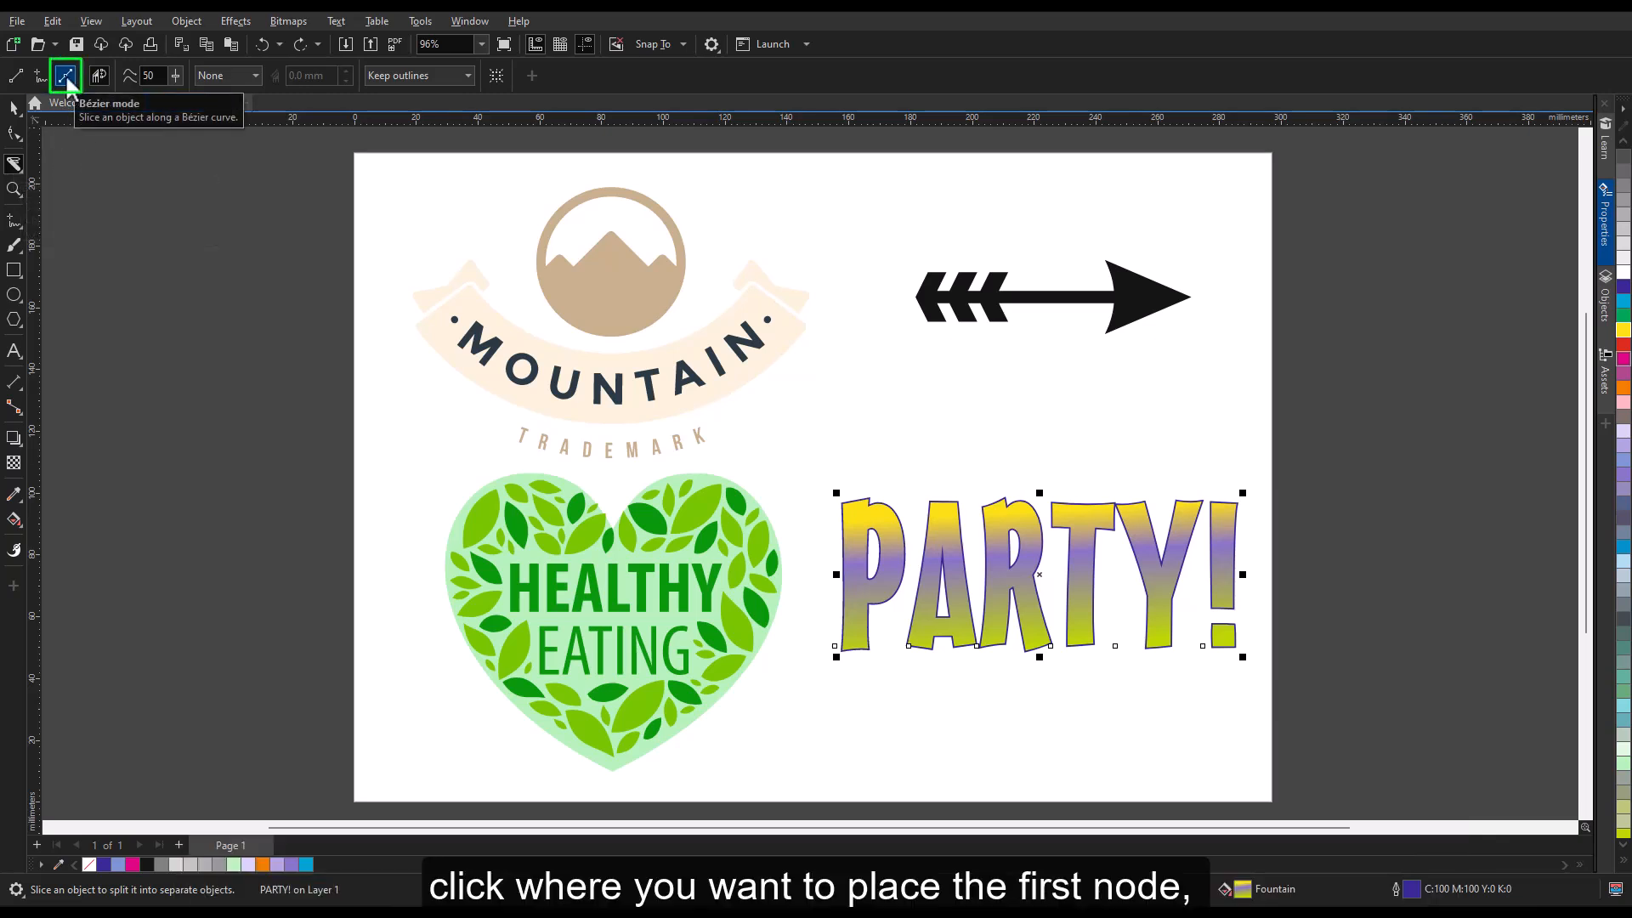
left_click_drag(807, 592, 952, 593)
left_click(952, 589)
left_click(1033, 521)
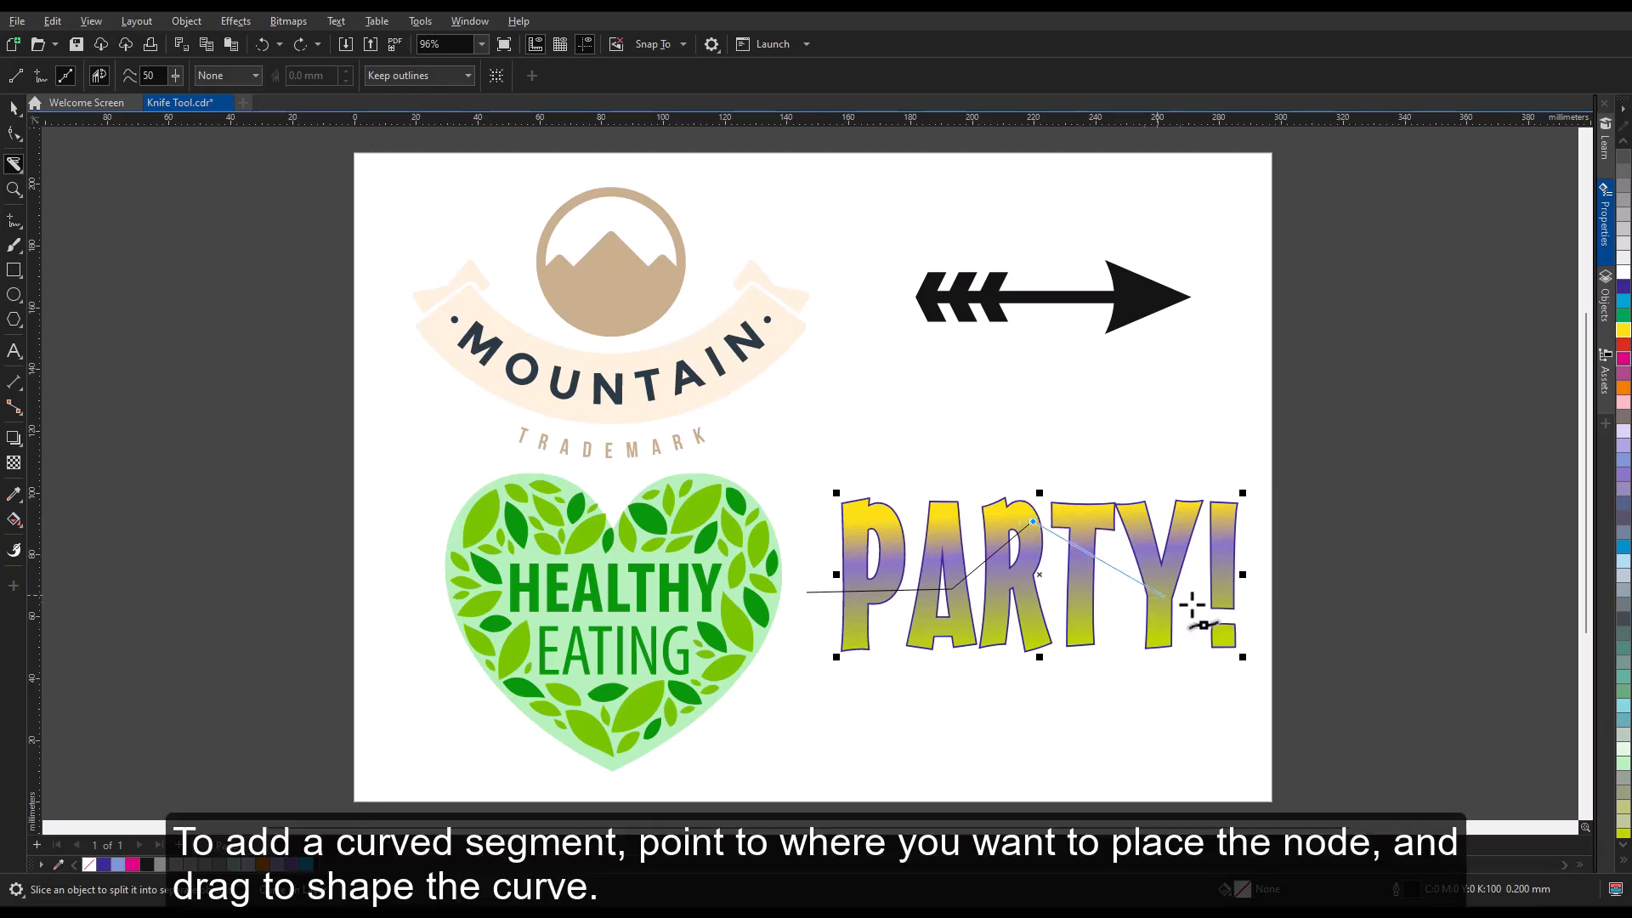
left_click_drag(1247, 600, 1361, 513)
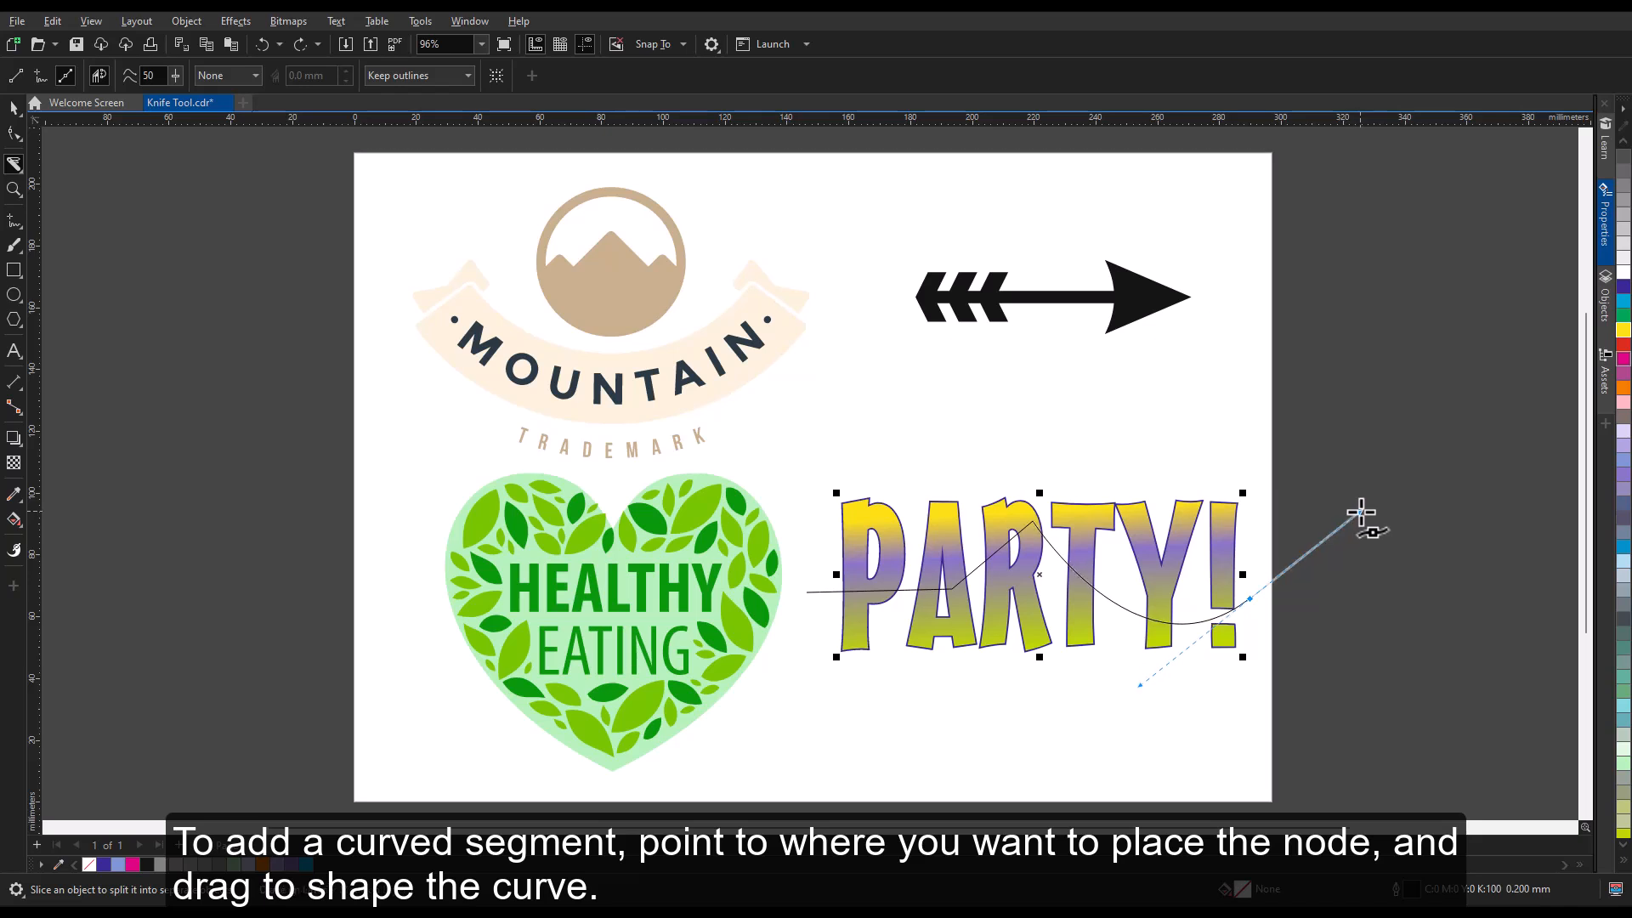
double_click(1361, 513)
Move the lower part of the sliced PARTY! text straight down, away from the upper part.
left_click(14, 108)
left_click(977, 699)
left_click_drag(1083, 631, 1084, 696)
left_click_drag(1083, 696, 1084, 695)
left_click(1047, 765)
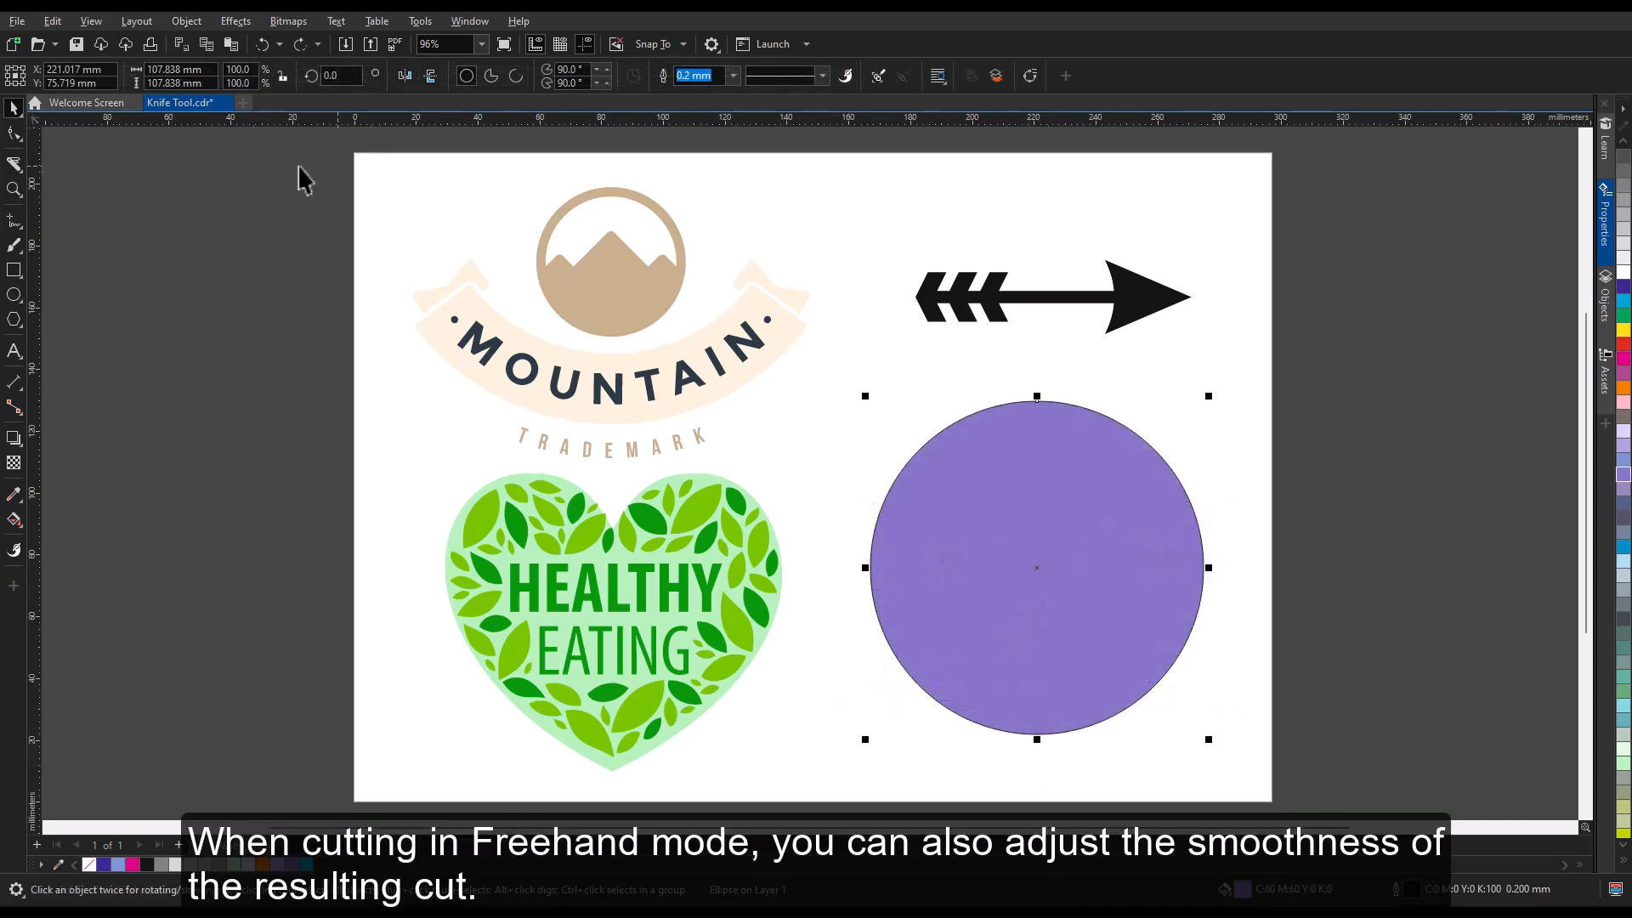
Slice the purple circle from top to bottom with the Knife tool in Freehand mode at smoothing 80, and move the right-hand piece away.
left_click(14, 164)
left_click(40, 77)
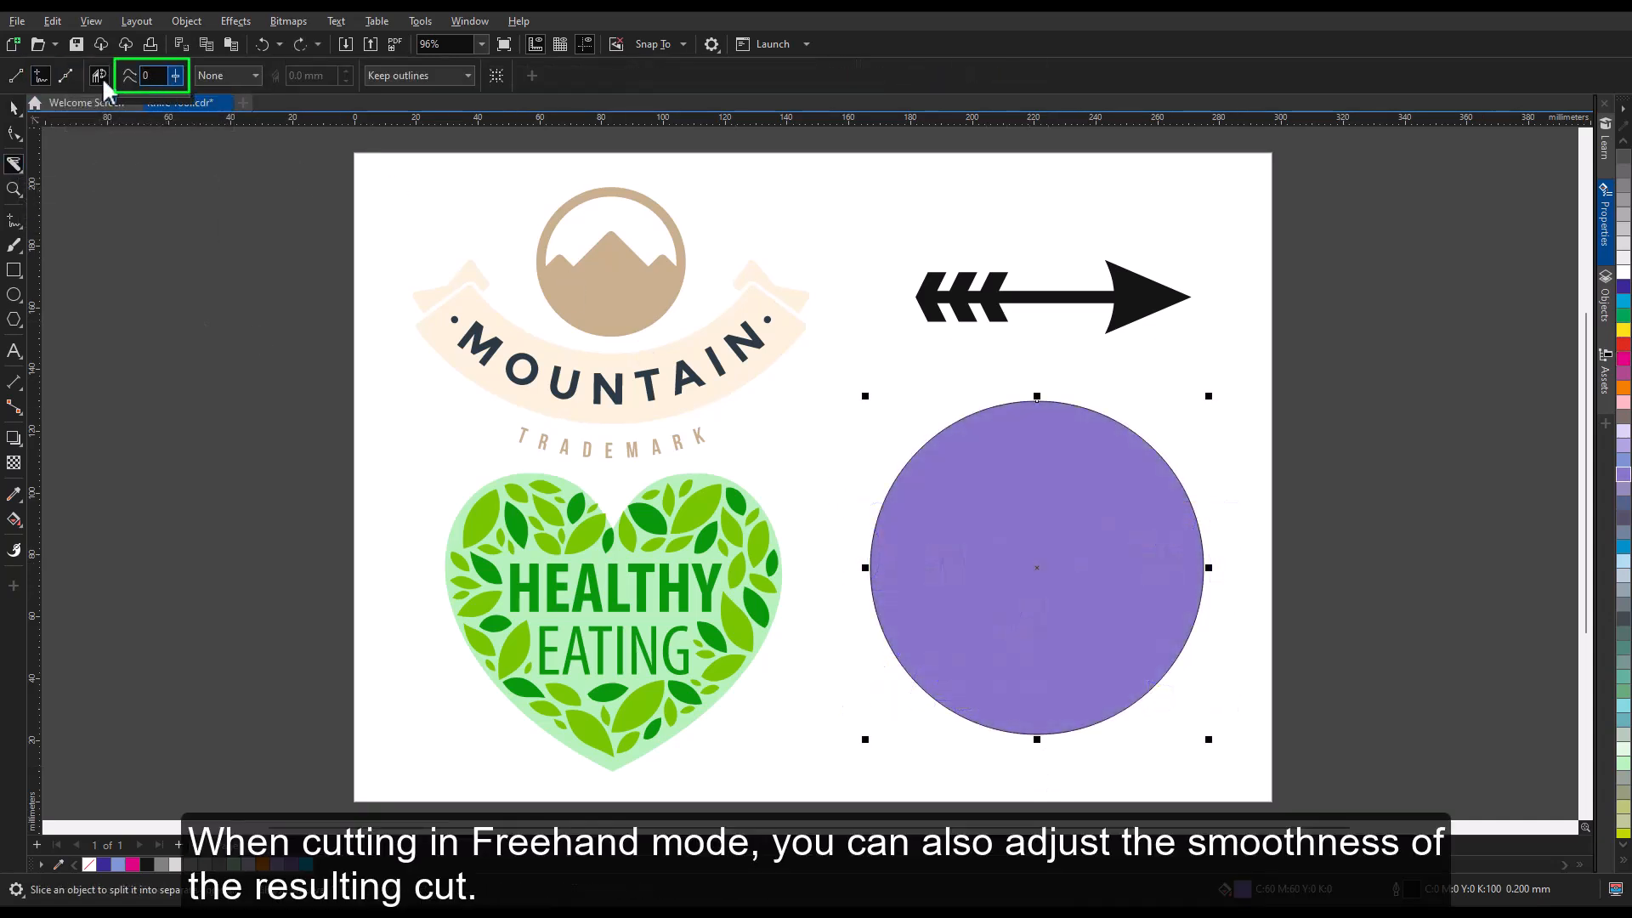
left_click_drag(102, 80, 178, 79)
mouse_move(1026, 378)
left_mouse_down()
mouse_move(966, 630)
mouse_move(1068, 776)
left_mouse_up()
key("space")
left_click(1119, 593)
left_click_drag(1119, 594, 1177, 605)
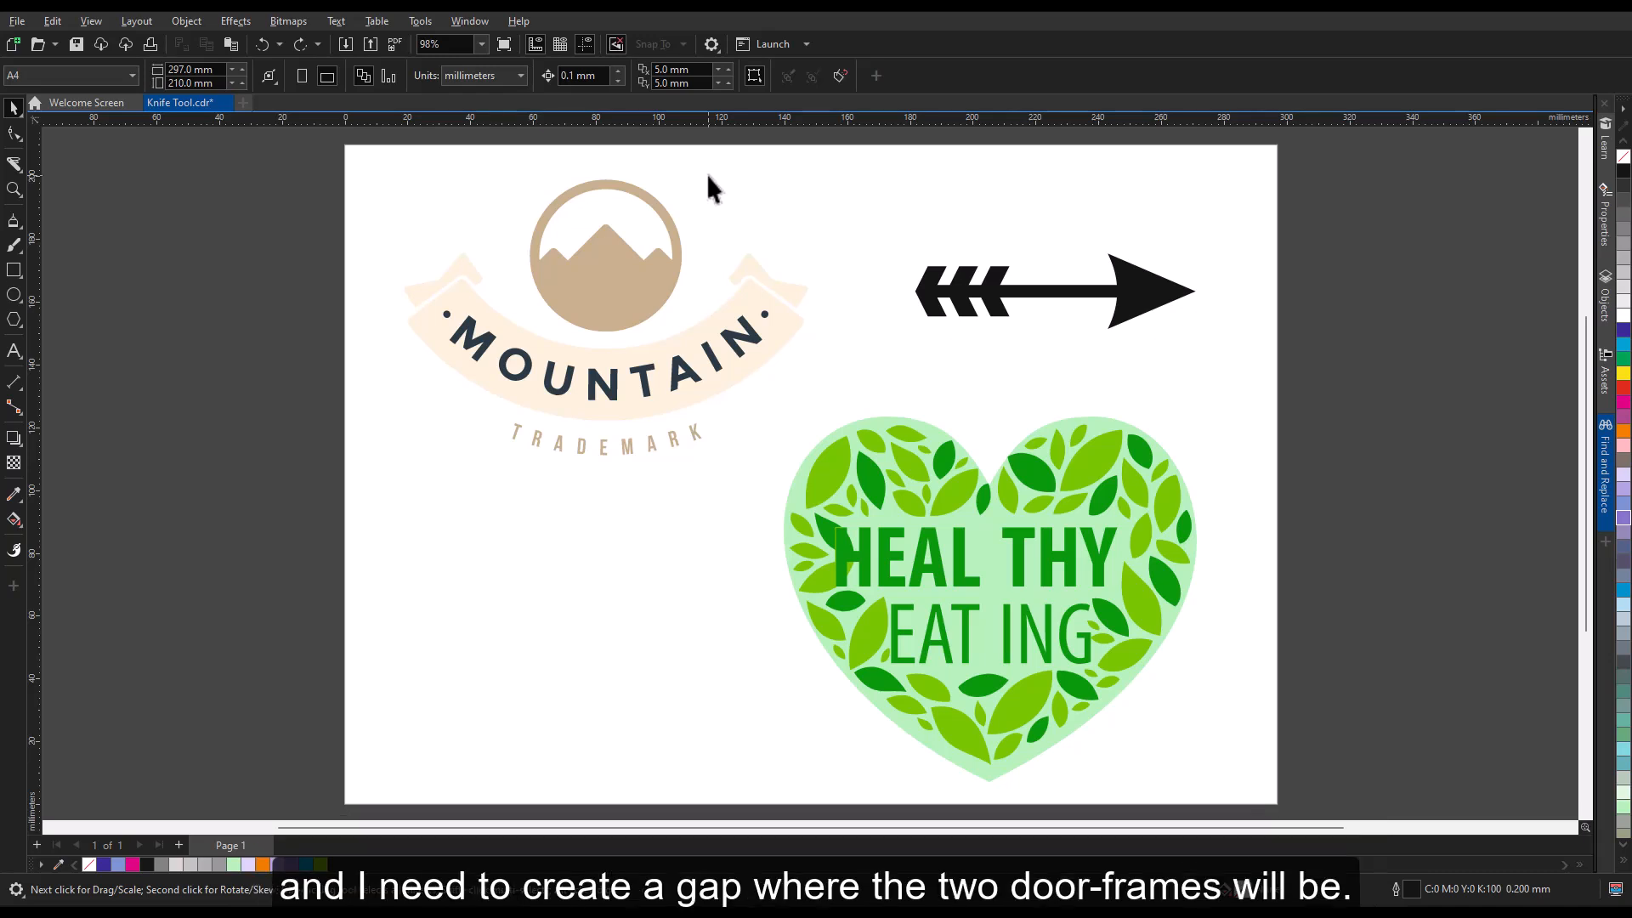
Cut the Healthy Eating heart vertically through its centre with the Knife tool in 2-Point Line mode, using a 5.0 mm Gap cut span.
left_click(12, 164)
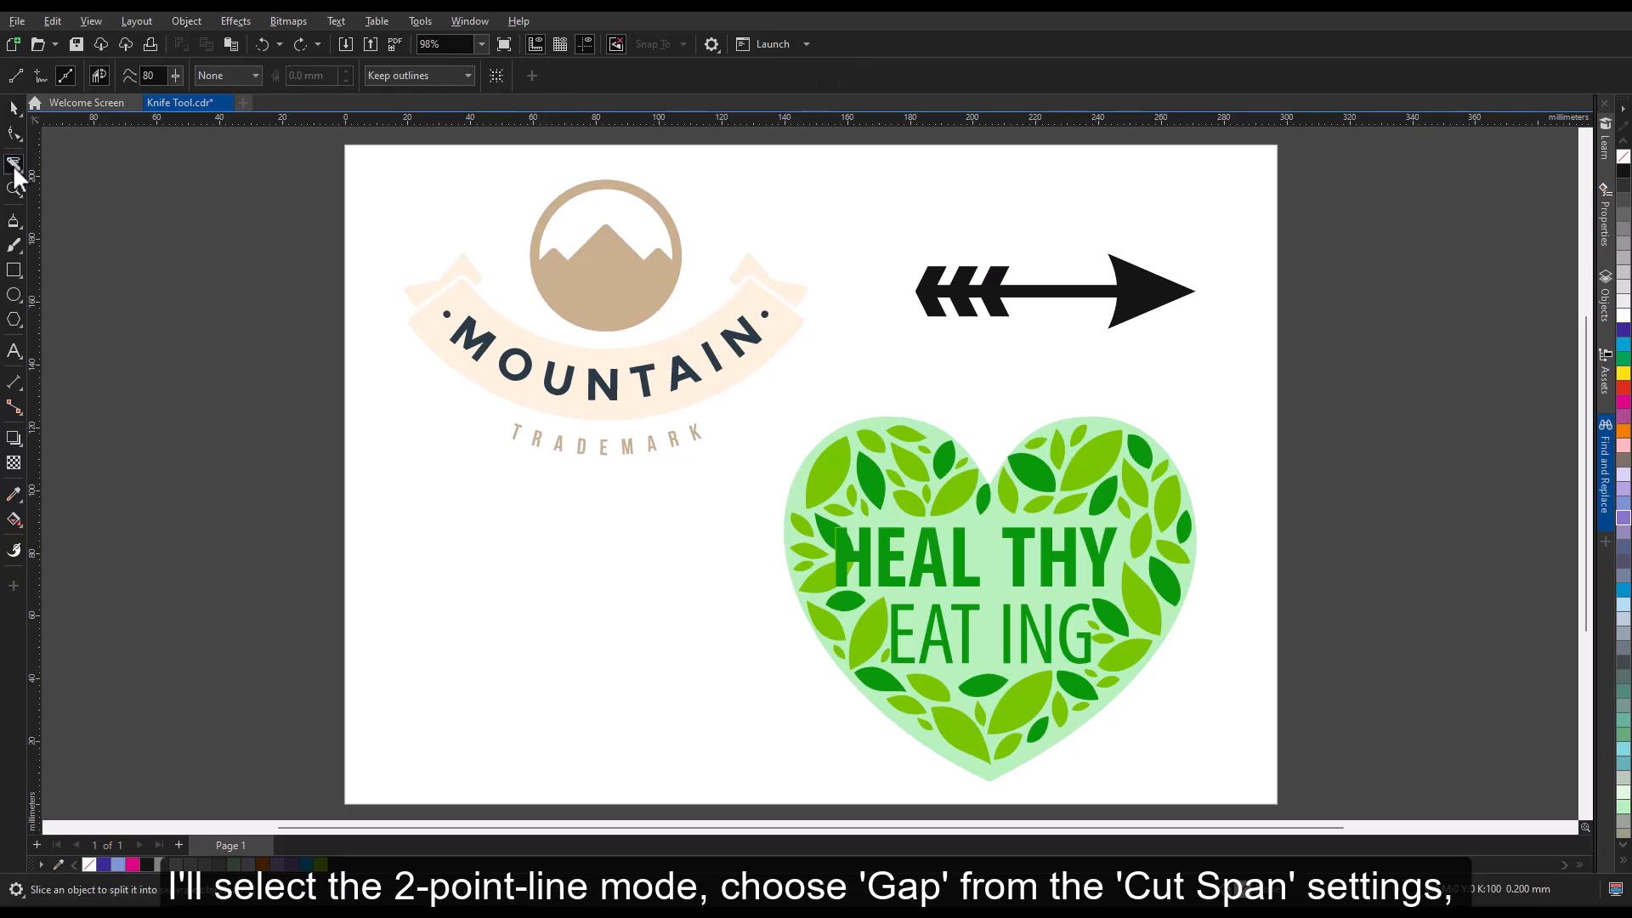
left_click(15, 78)
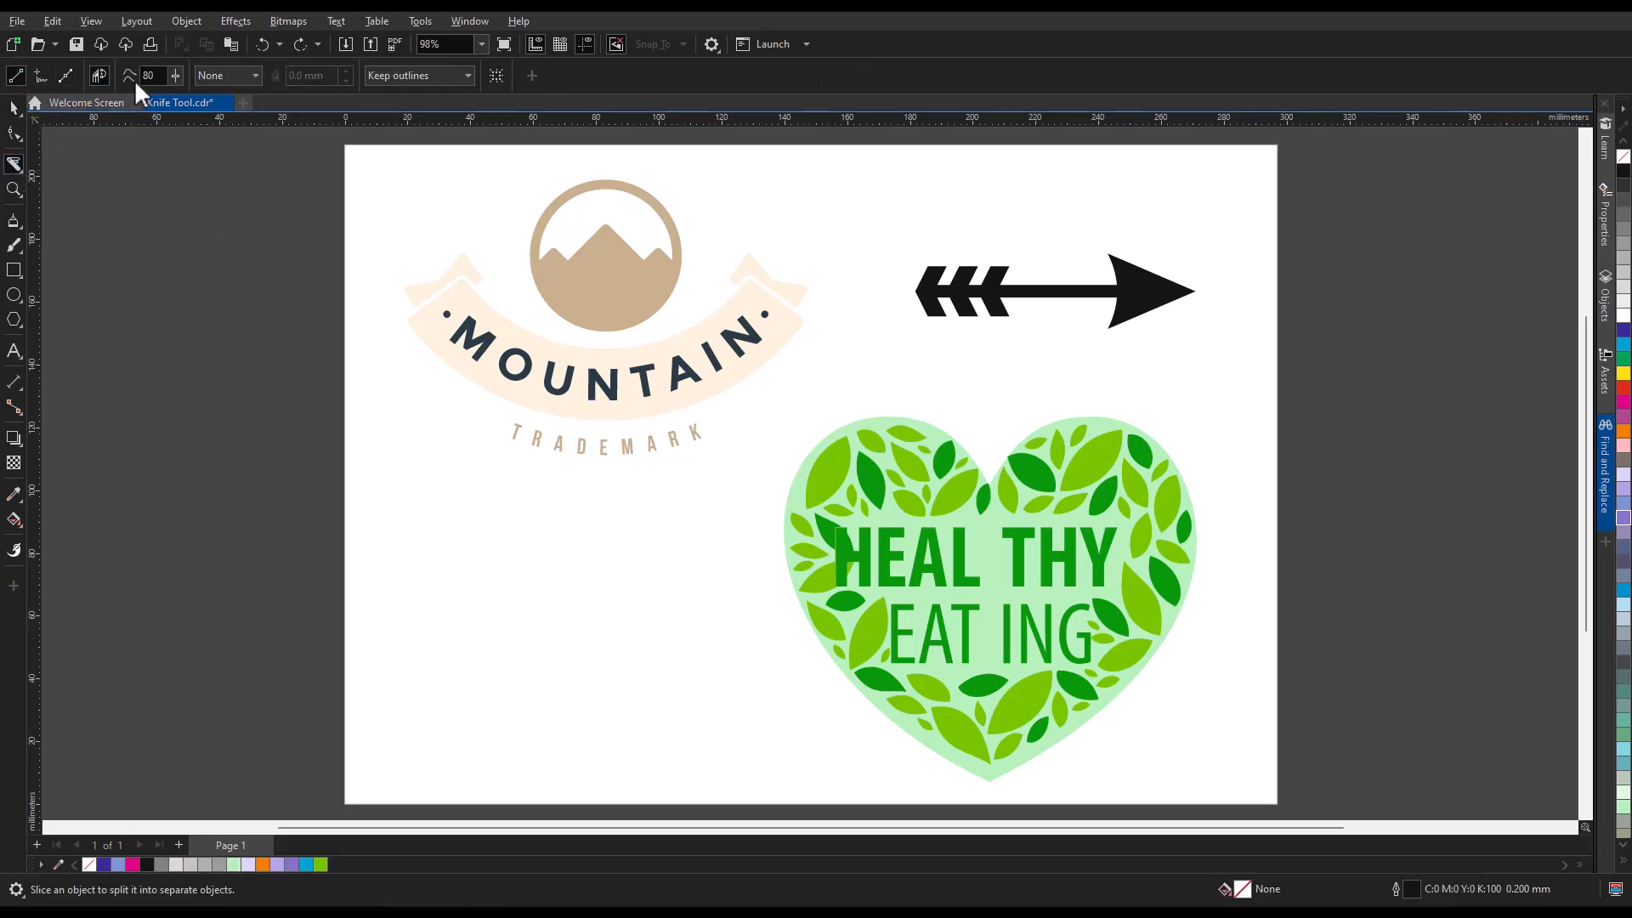
left_click(249, 77)
left_click(242, 112)
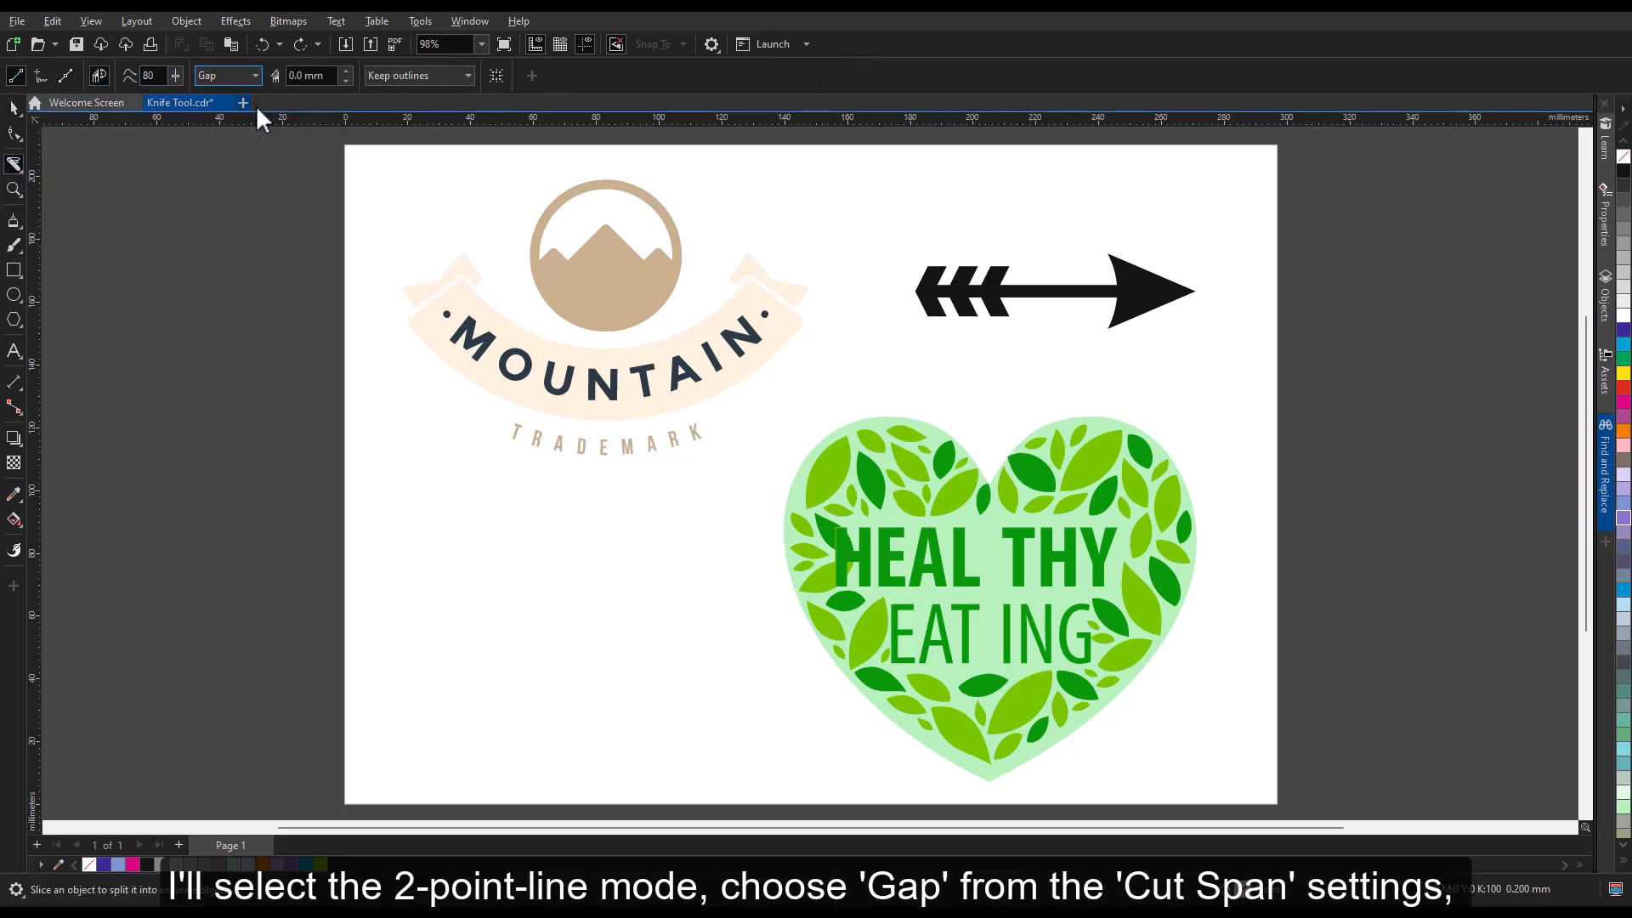
type("5")
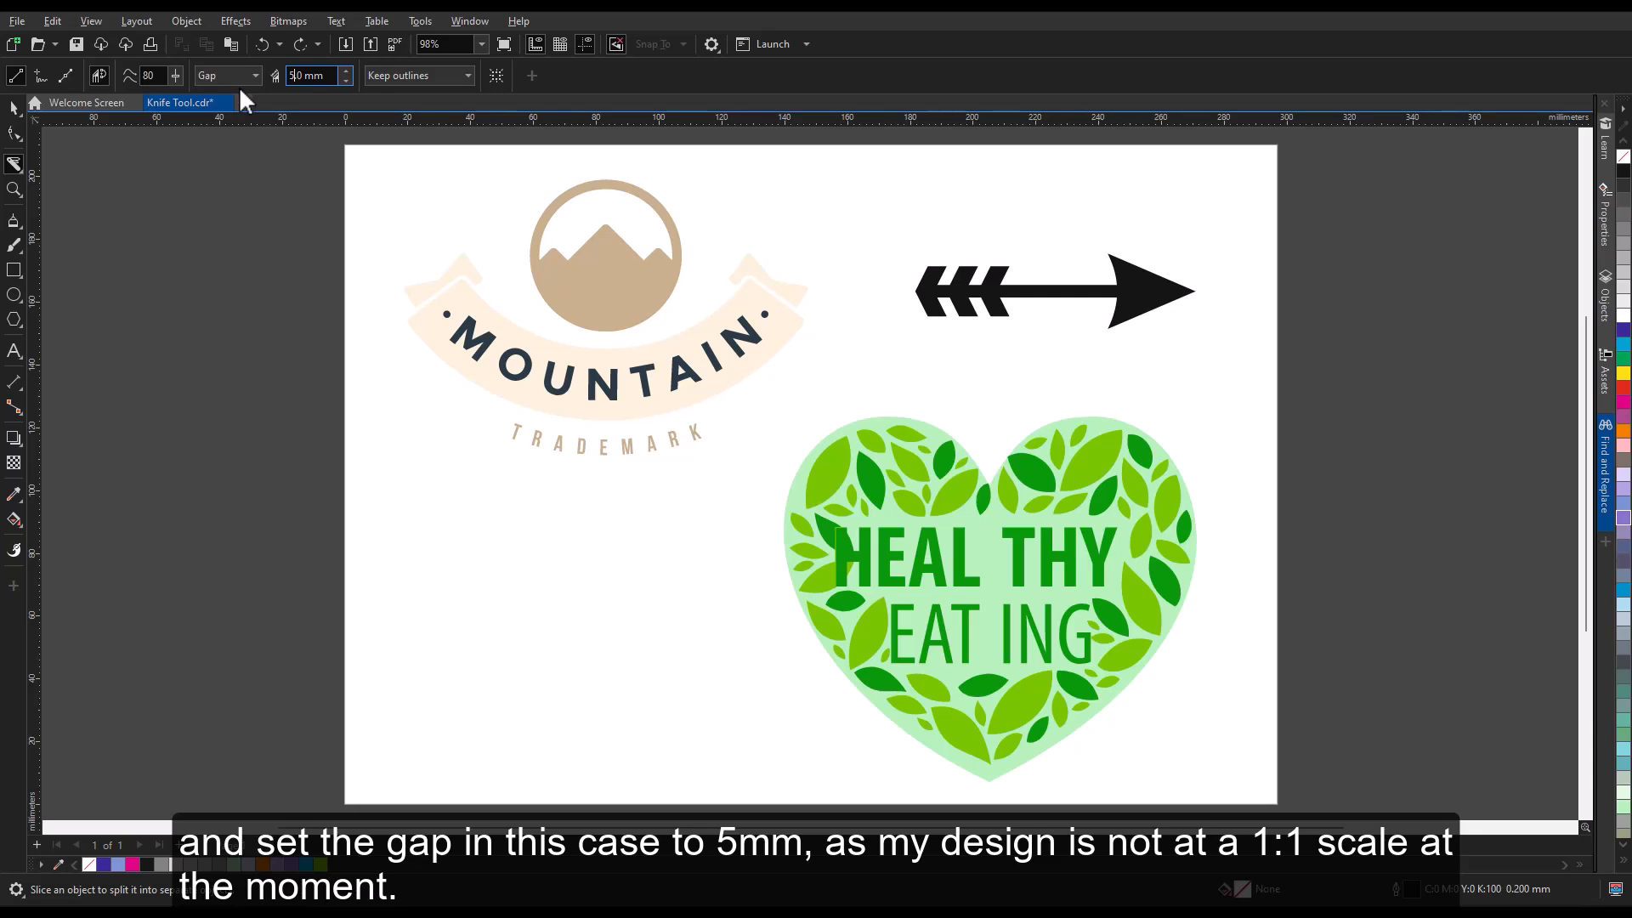
type(".")
key("Return")
left_click_drag(989, 392, 989, 799)
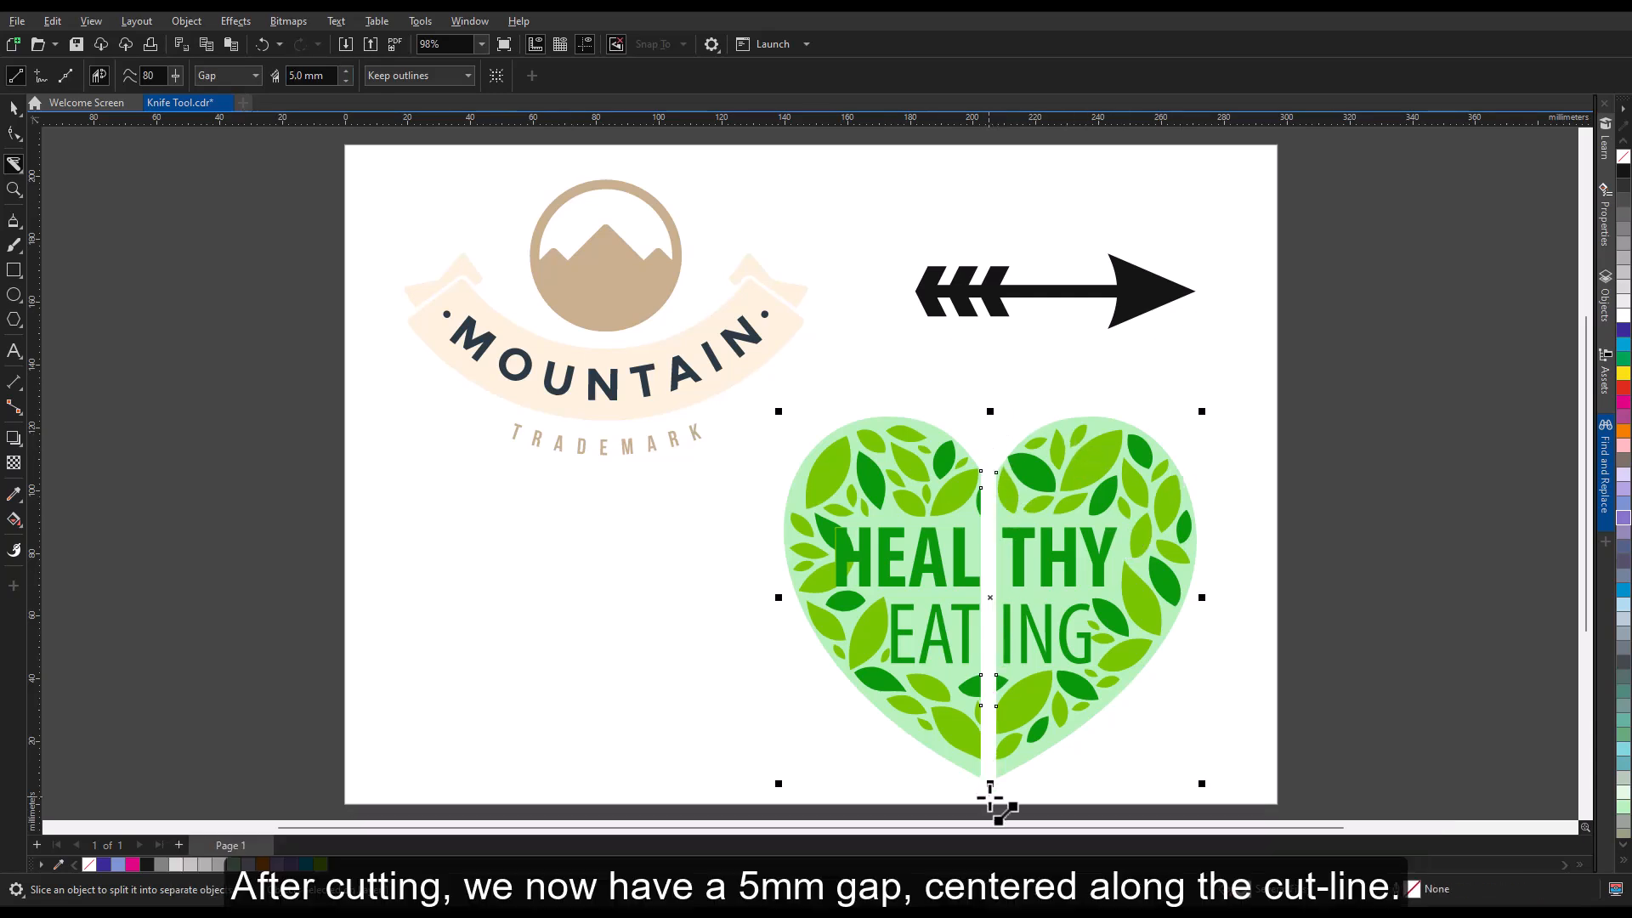
Slice the snowman graphic and its Merry Snowmas text vertically through the centre with the Knife tool in 2-Point Line mode, using a 5.0 mm Overlap cut span.
key("space")
left_click(1253, 725)
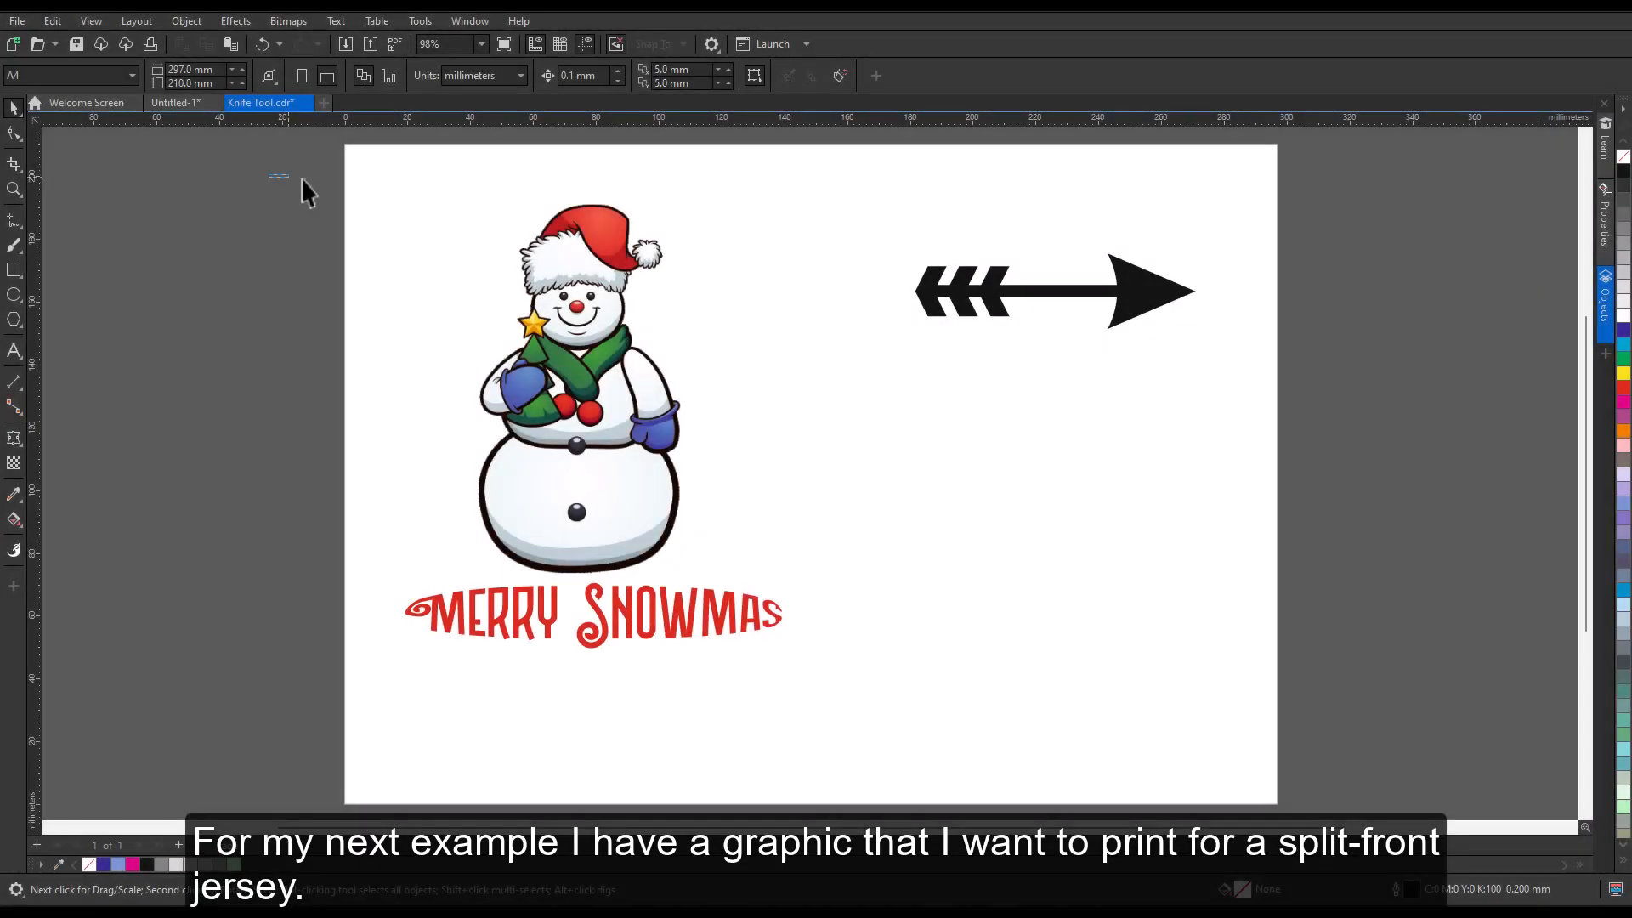
left_click_drag(302, 181, 858, 717)
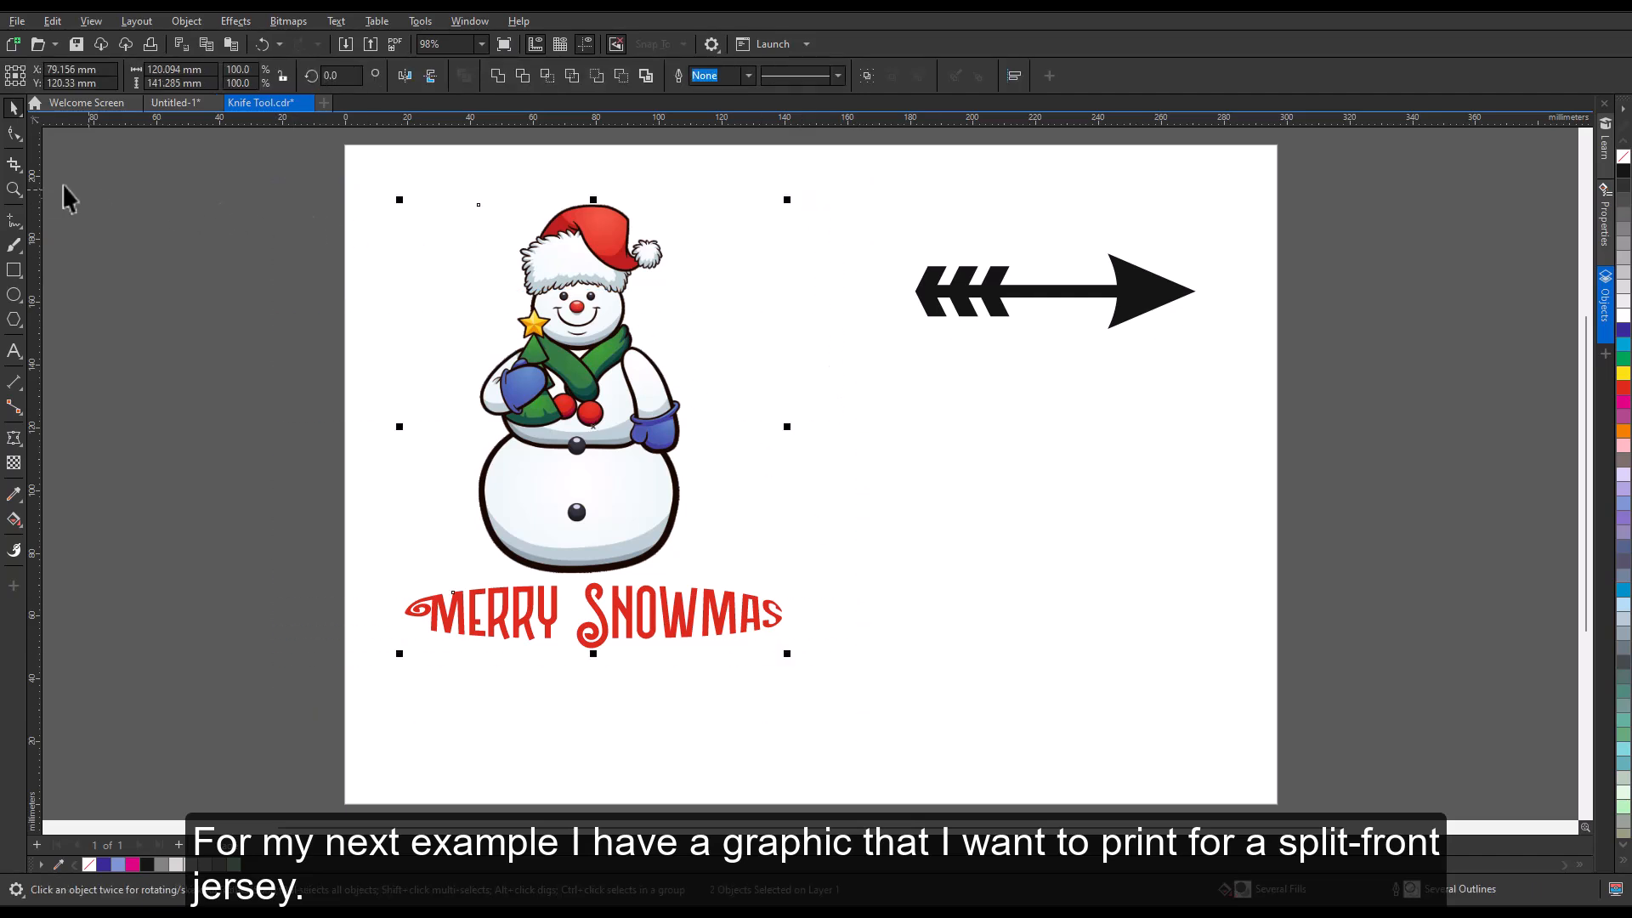
left_click(21, 172)
left_click(60, 188)
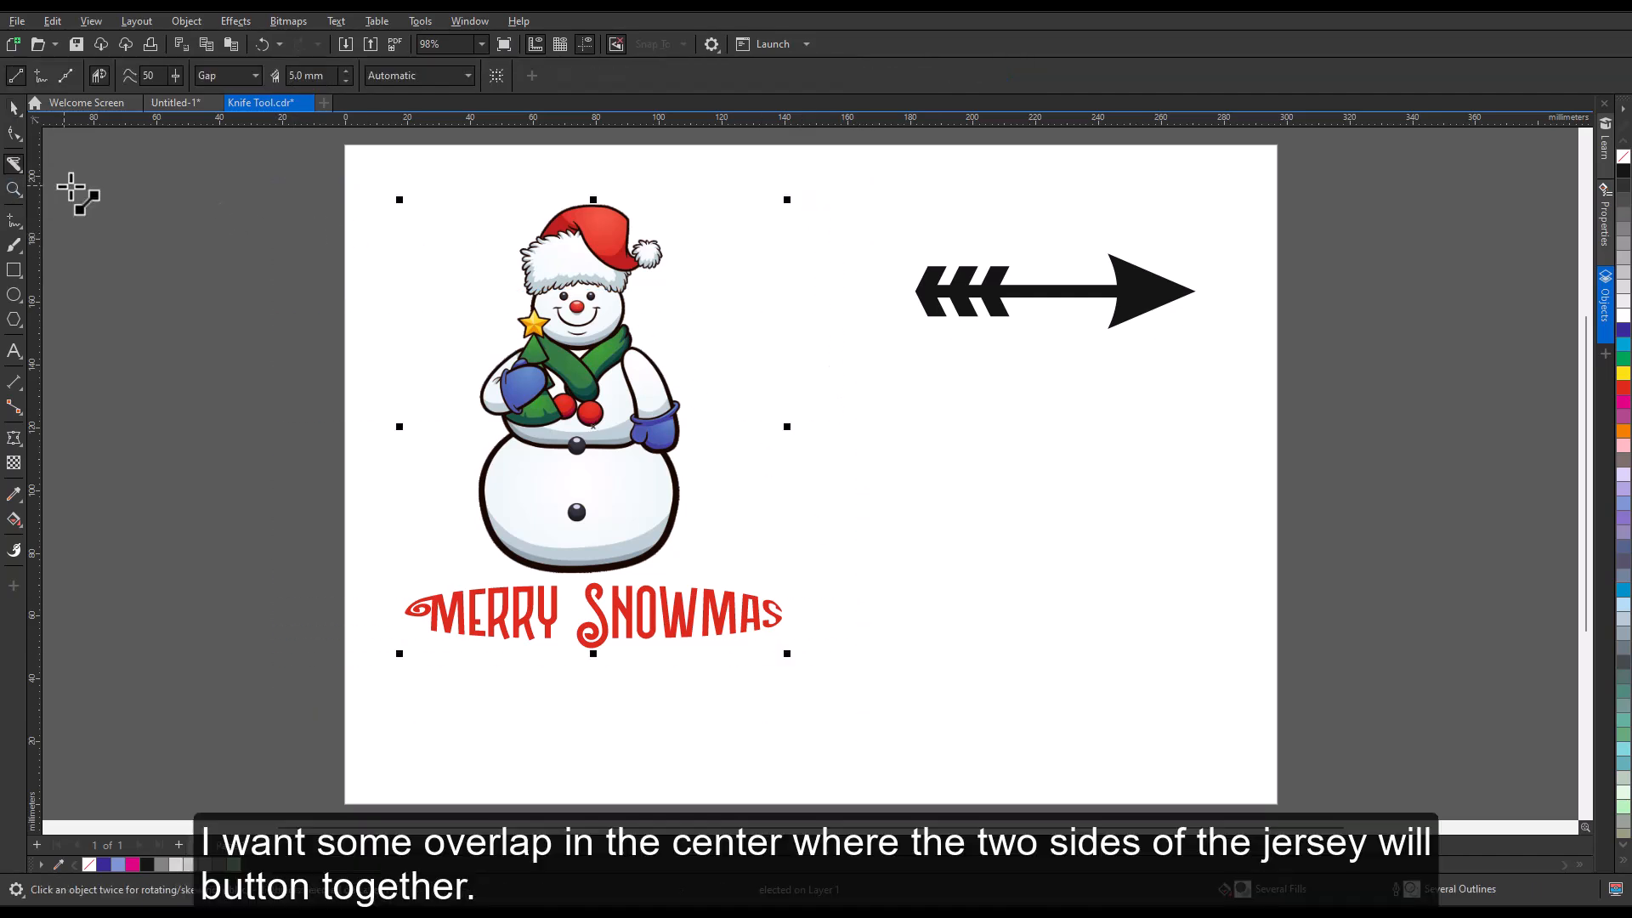
left_click(257, 74)
left_click(232, 130)
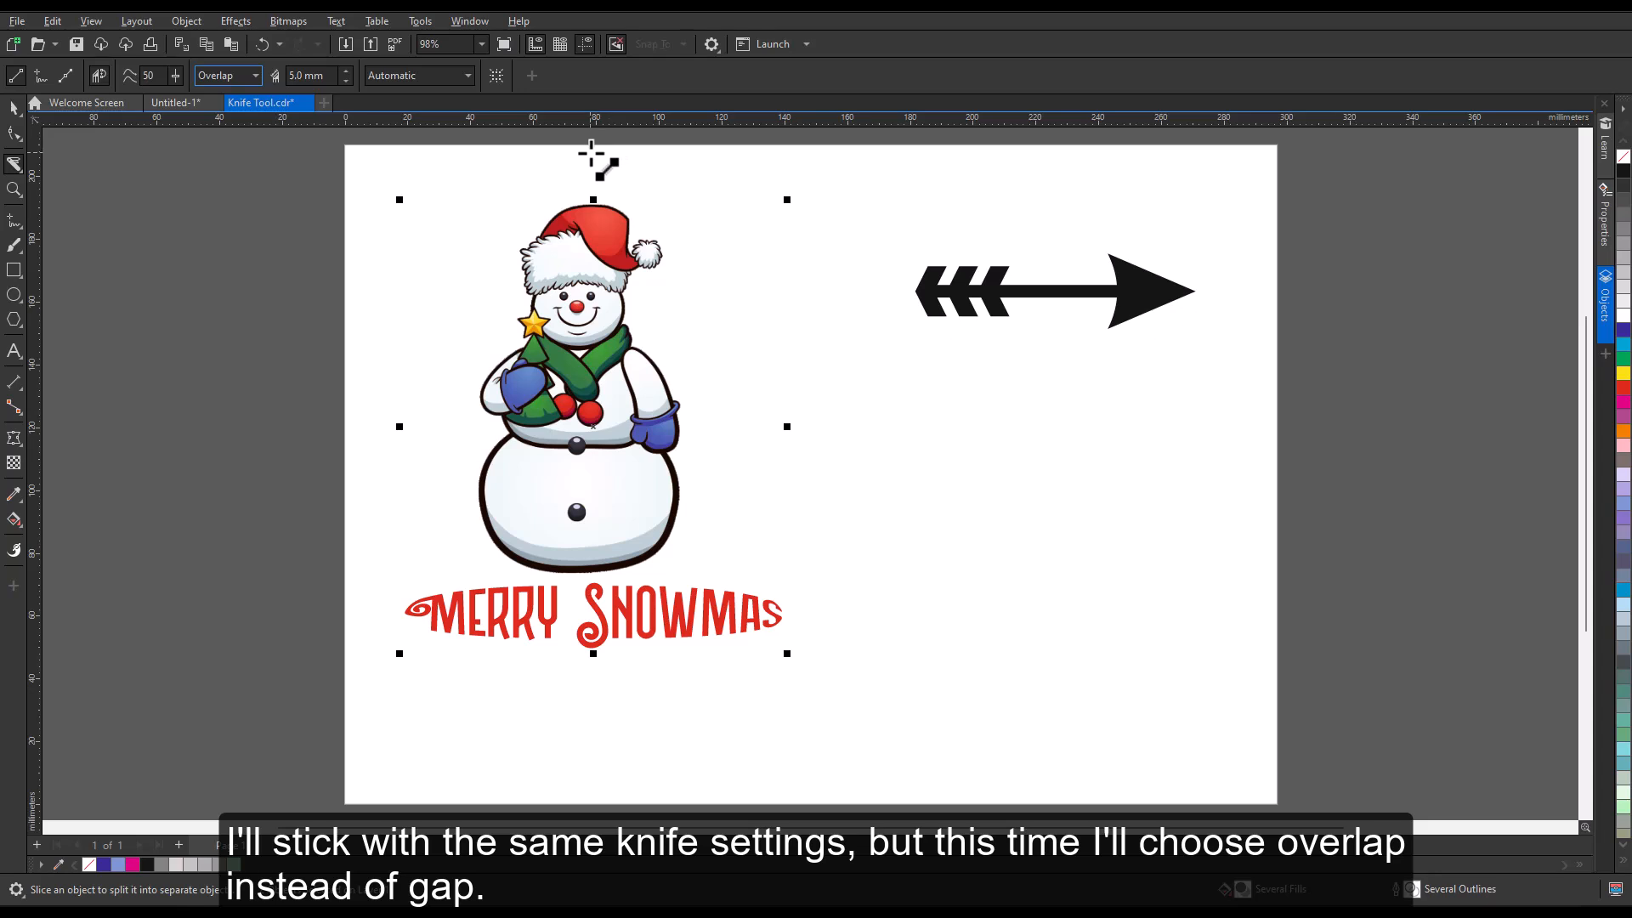
left_click_drag(591, 154, 605, 712)
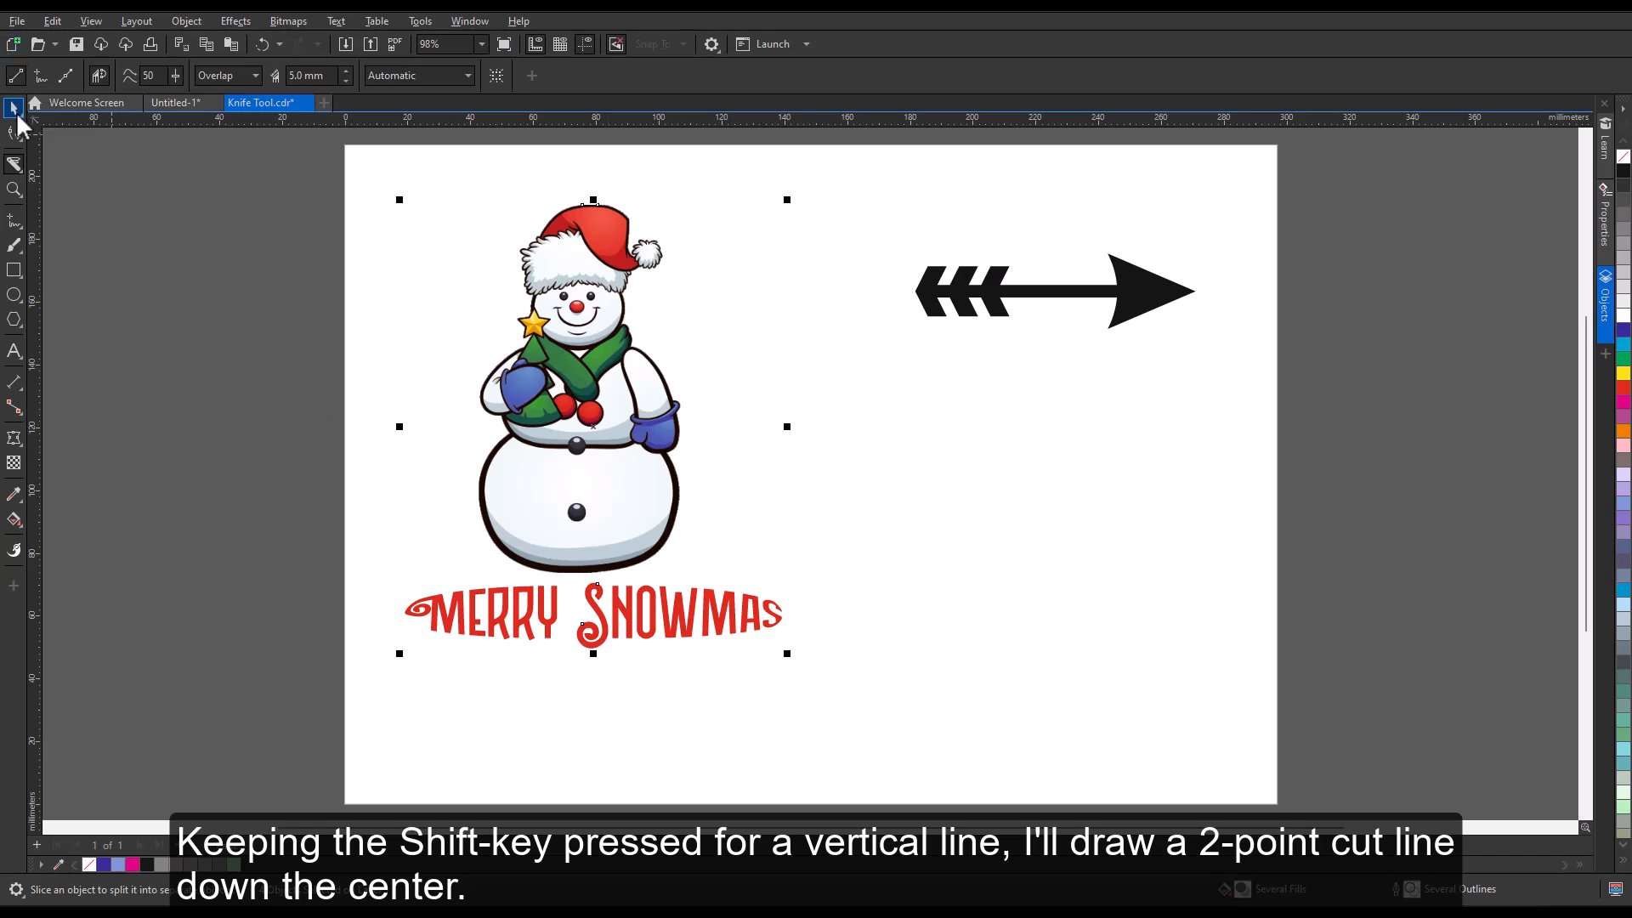
Select the right-hand pieces of the sliced snowman graphic and move them about 25 mm horizontally away from the left half.
left_click(14, 108)
left_click(207, 212)
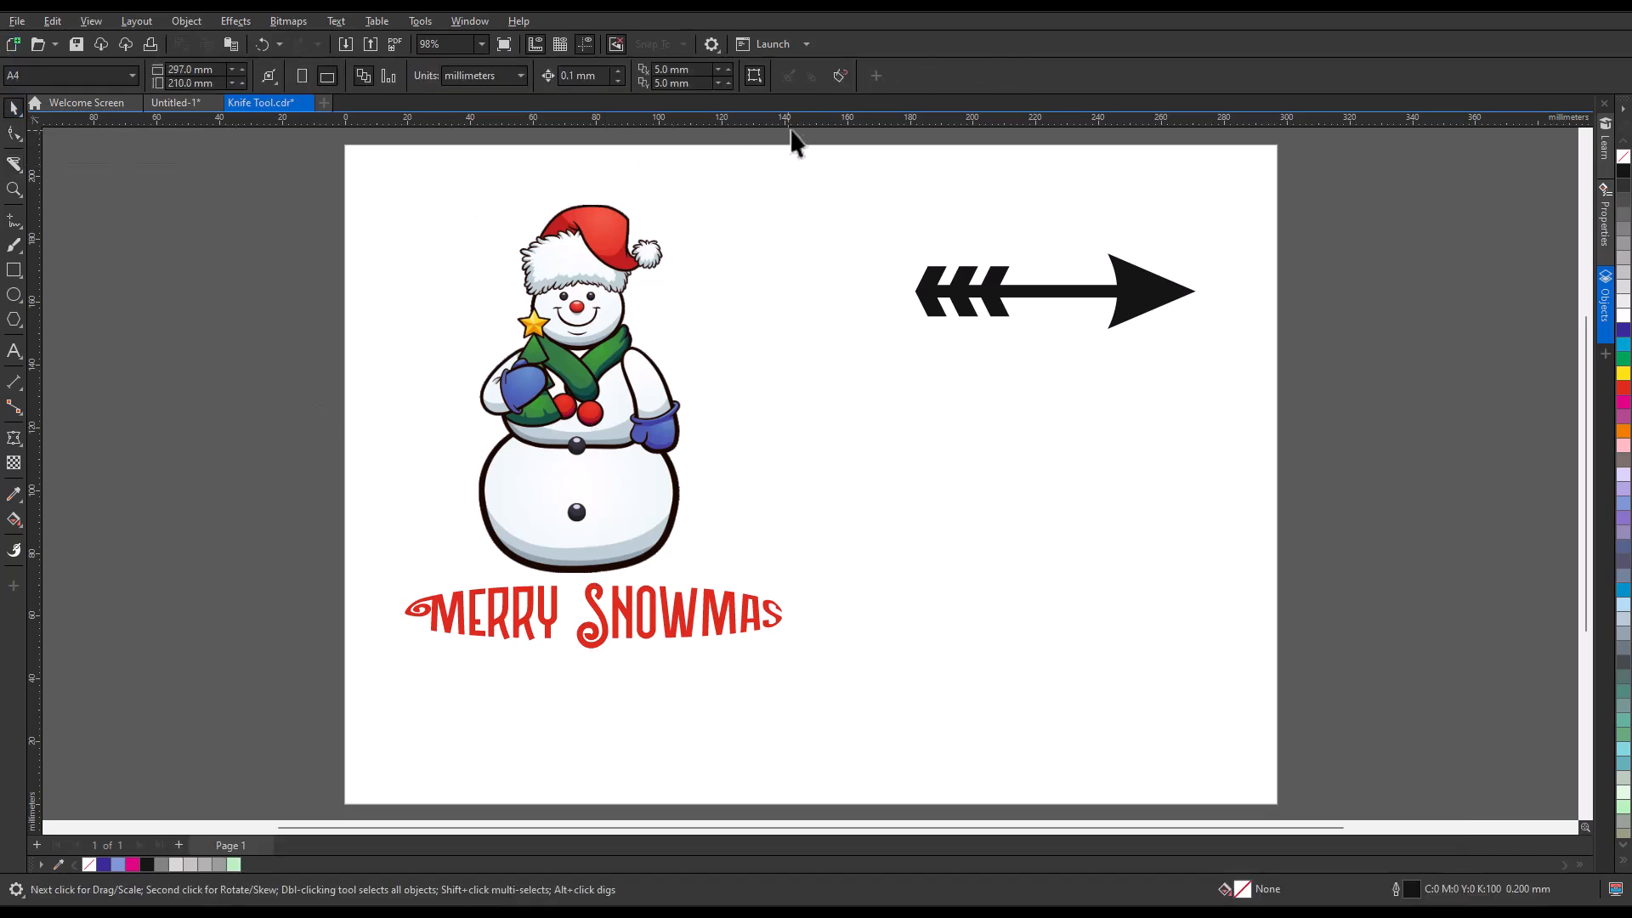
left_click_drag(801, 131, 548, 768)
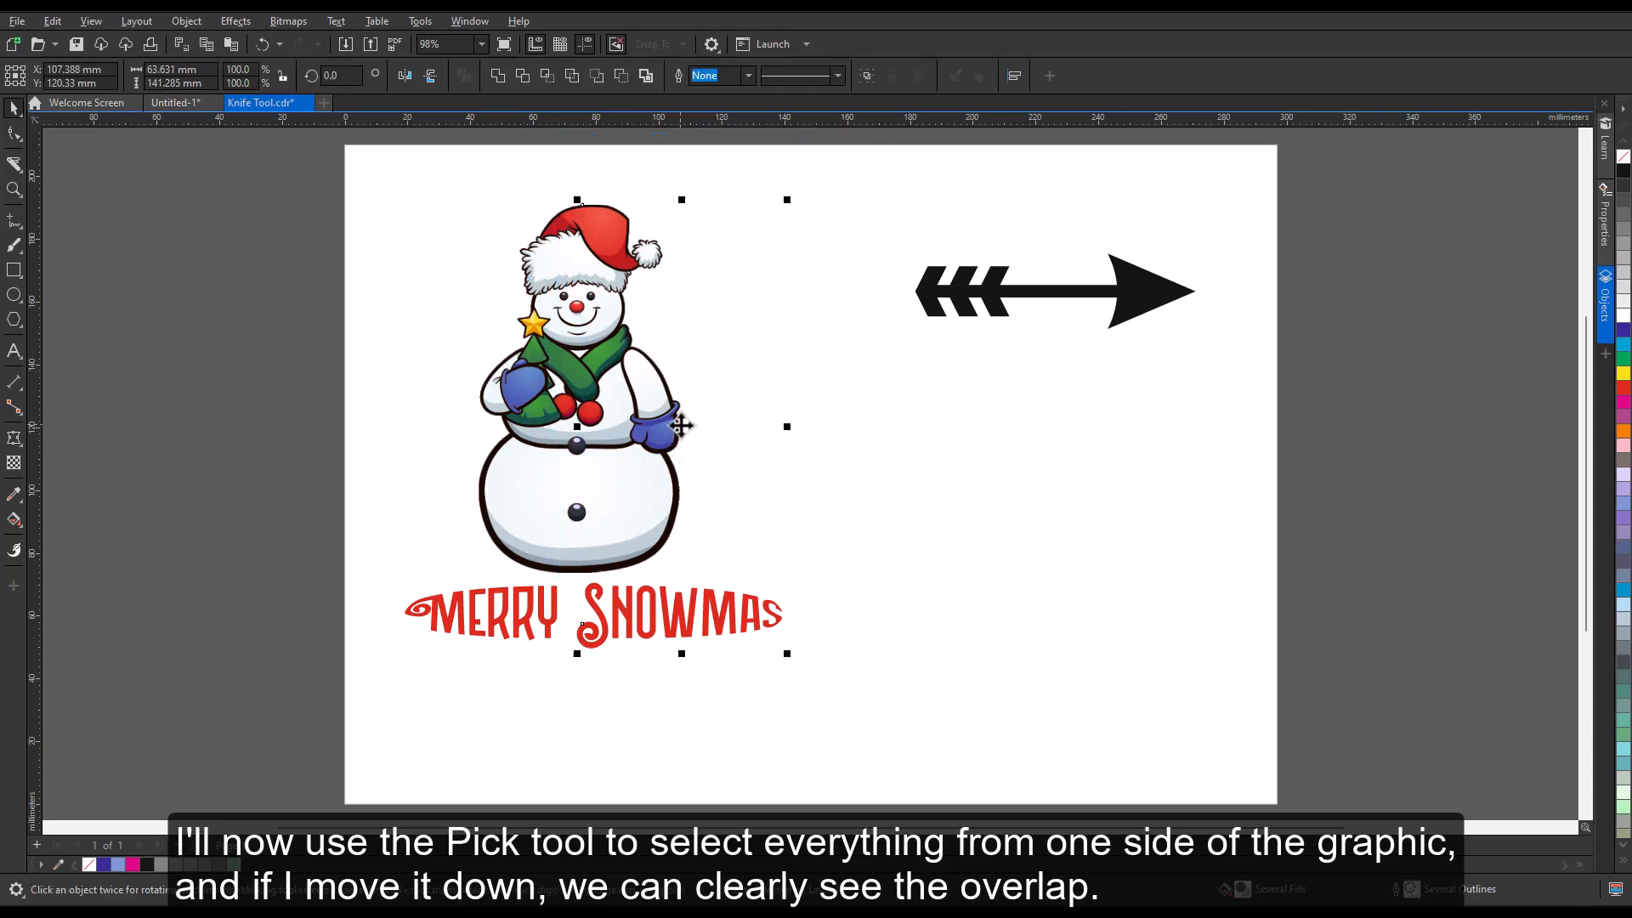
left_click_drag(681, 425, 758, 429)
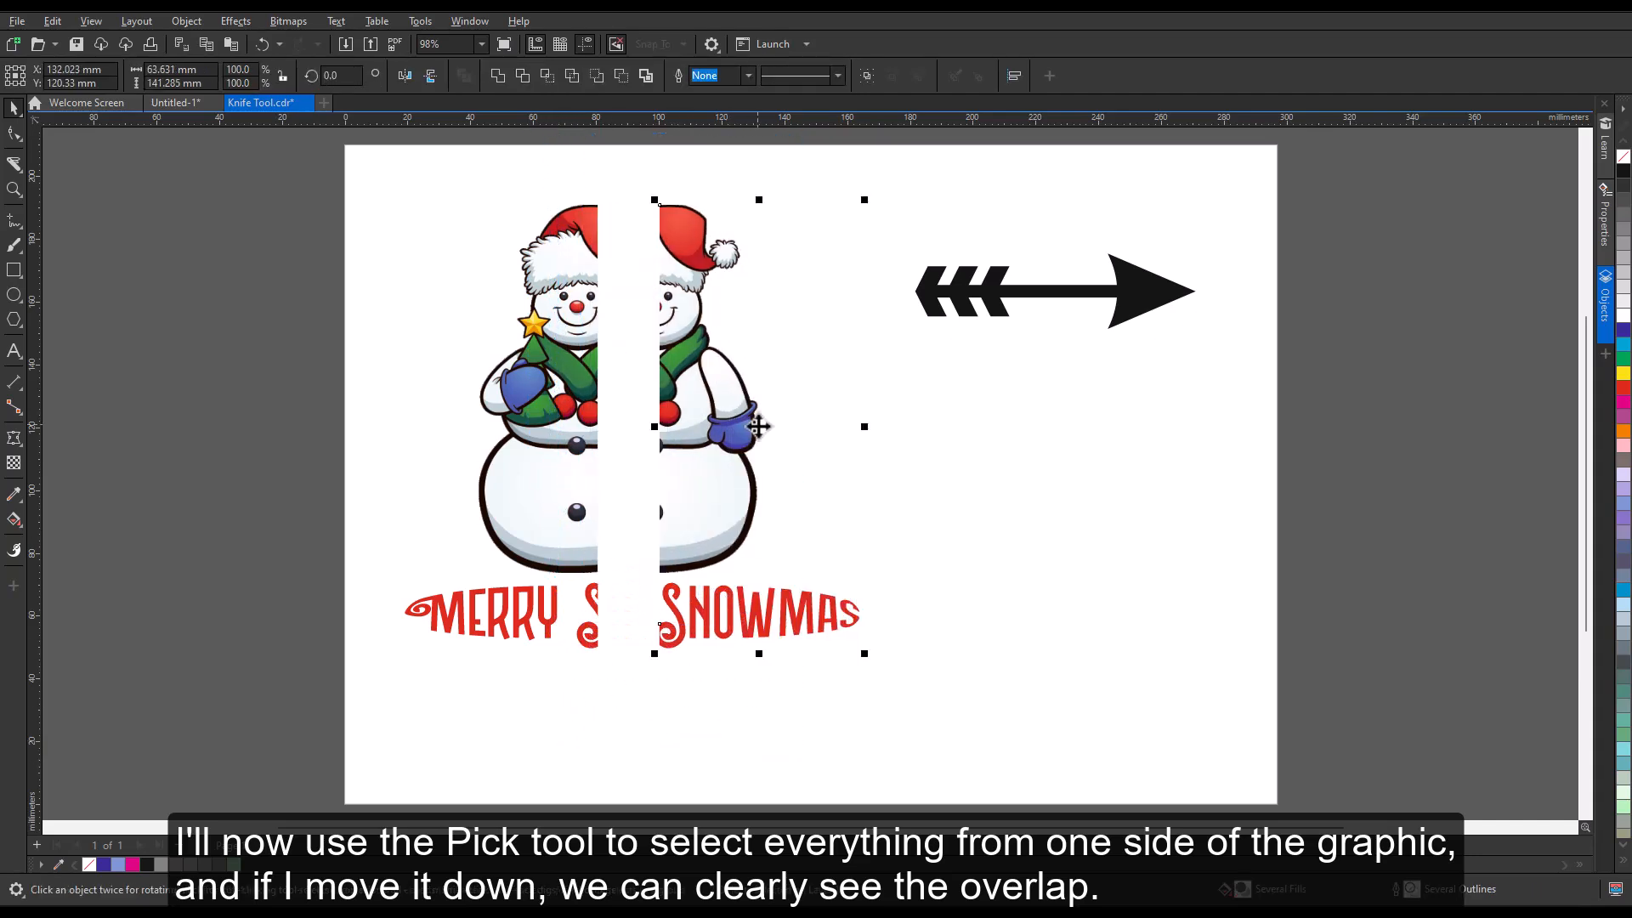
left_click(914, 684)
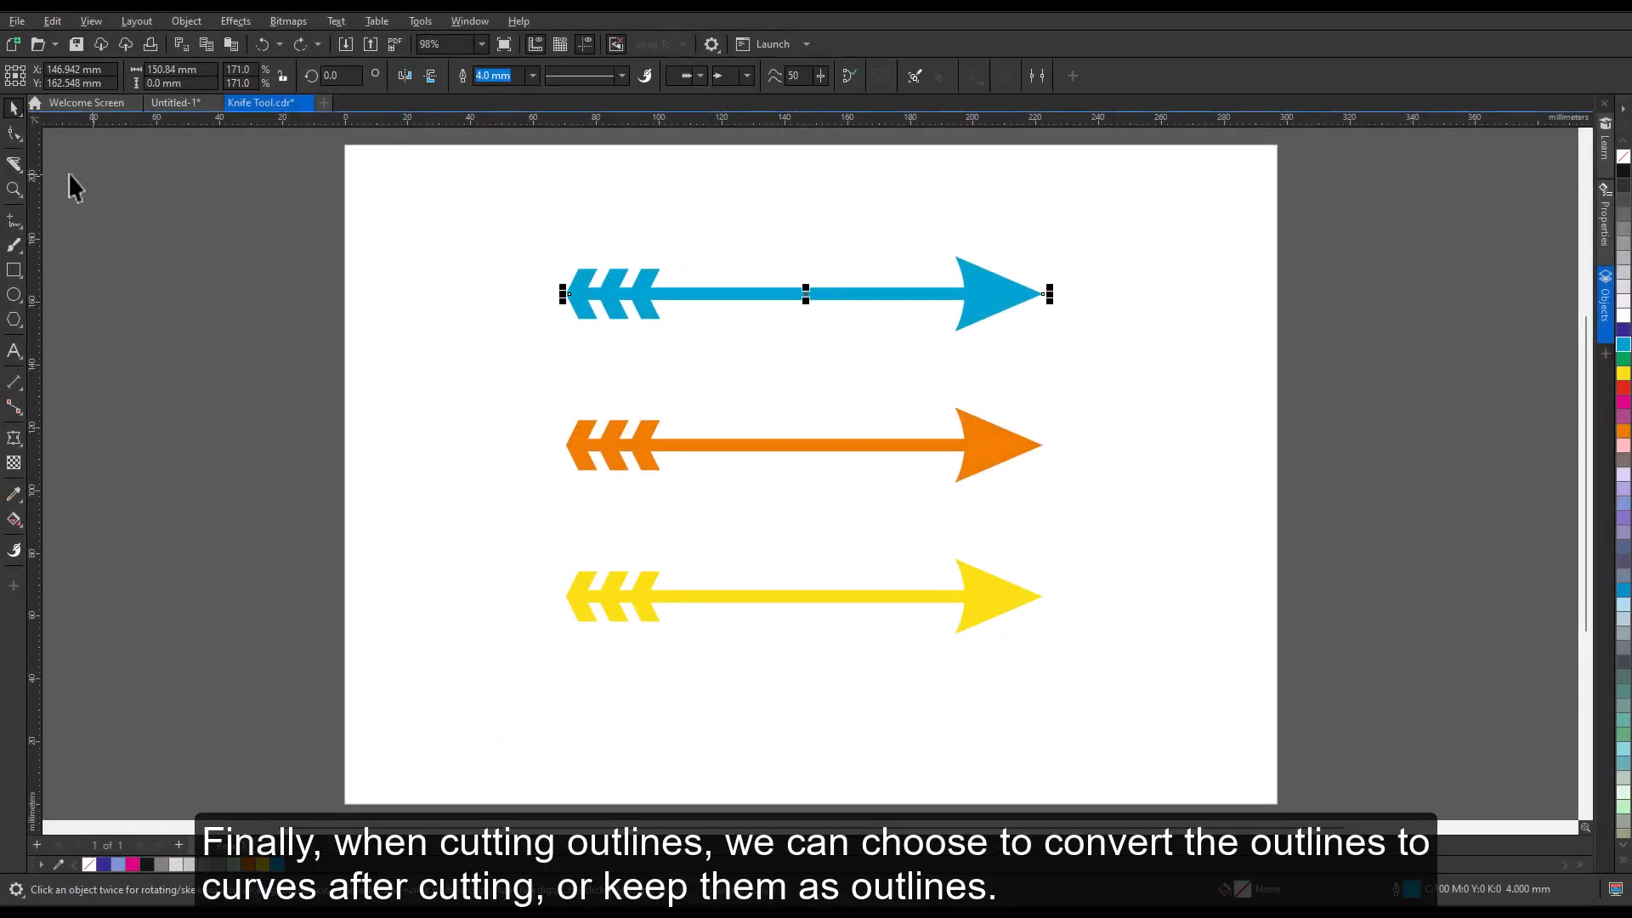
Cut the middle section out of the blue arrow's shaft with the Knife tool in Freehand mode, outlines set to Automatic, and move it above the arrow.
left_click(13, 164)
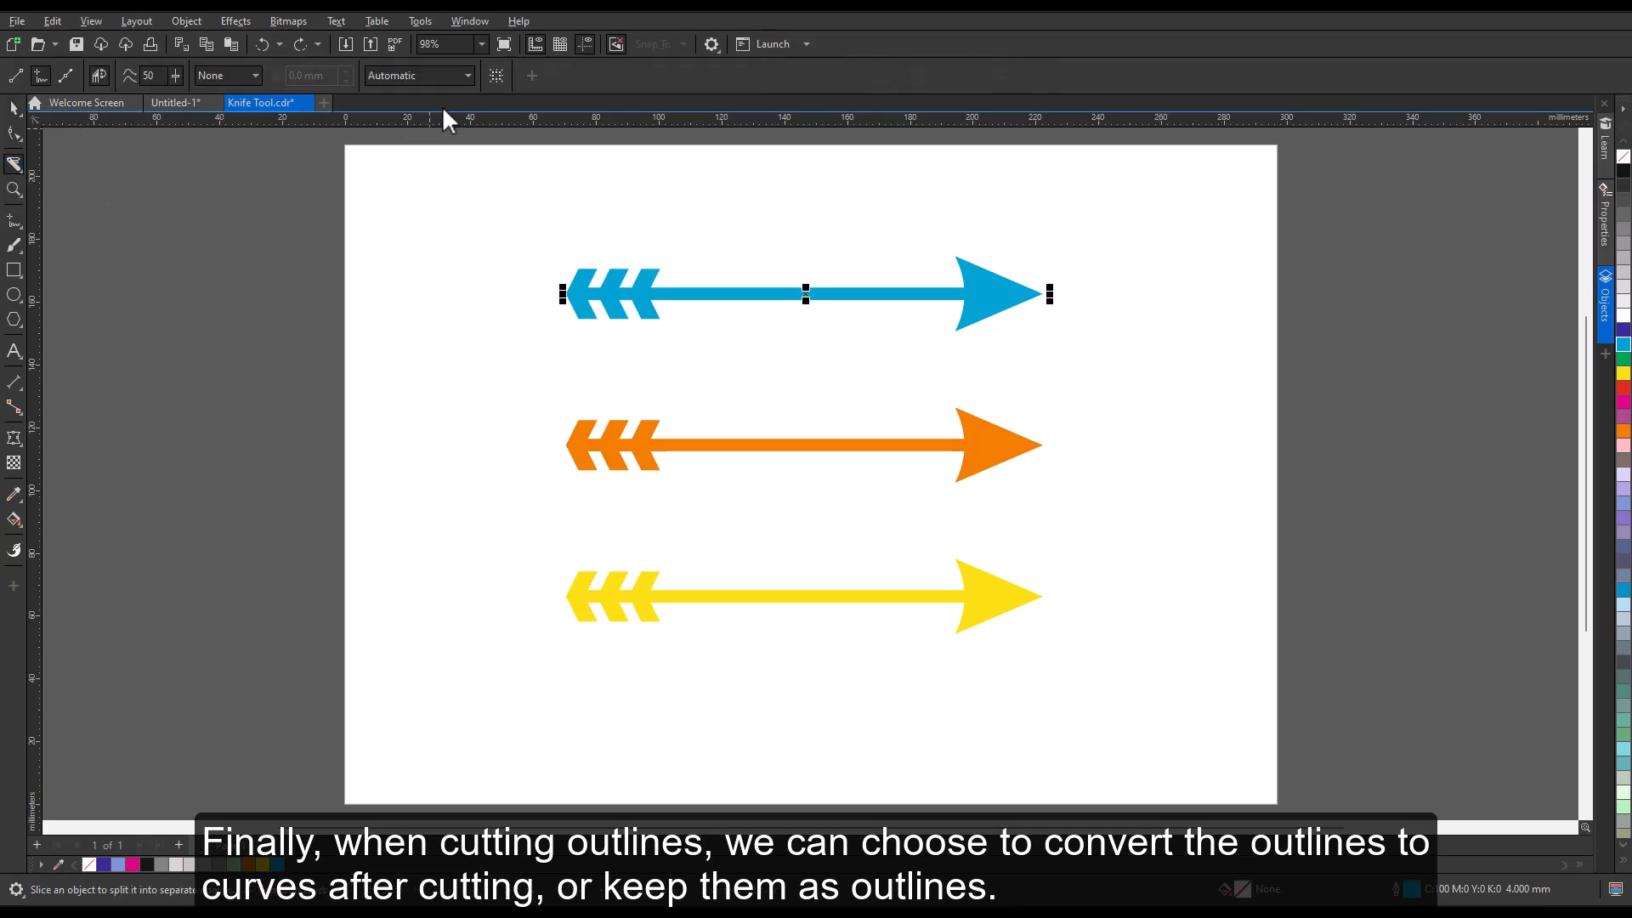
left_click(468, 78)
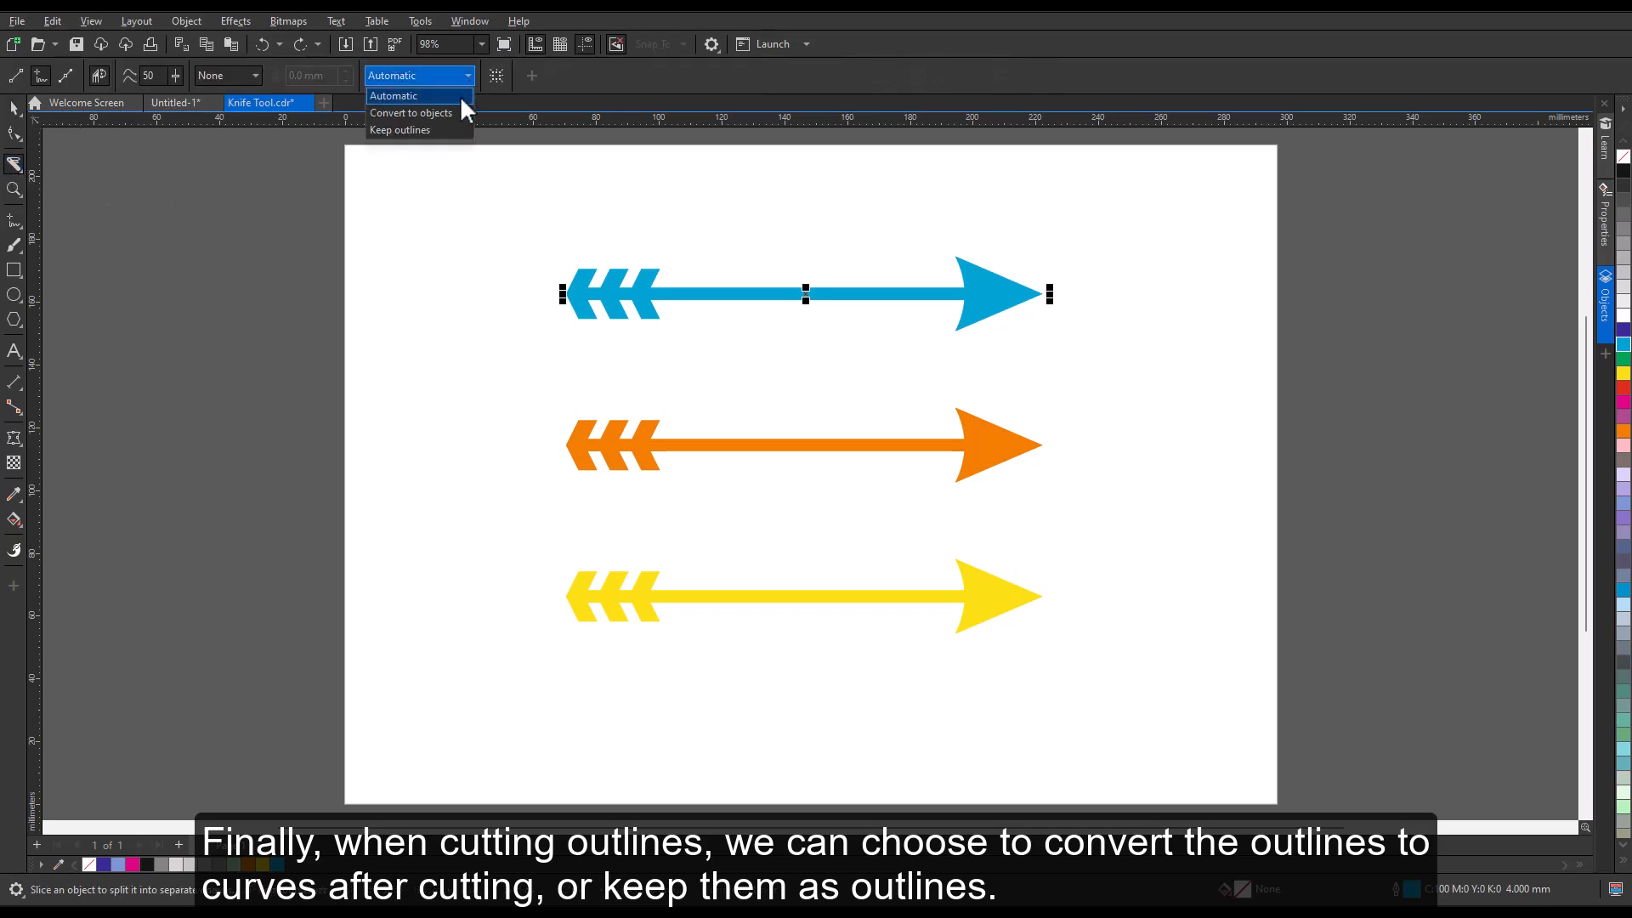
left_click(460, 96)
mouse_move(687, 239)
left_mouse_down()
mouse_move(727, 346)
mouse_move(872, 339)
mouse_move(914, 247)
left_mouse_up()
key("space")
left_click(807, 295)
left_click_drag(801, 294, 799, 208)
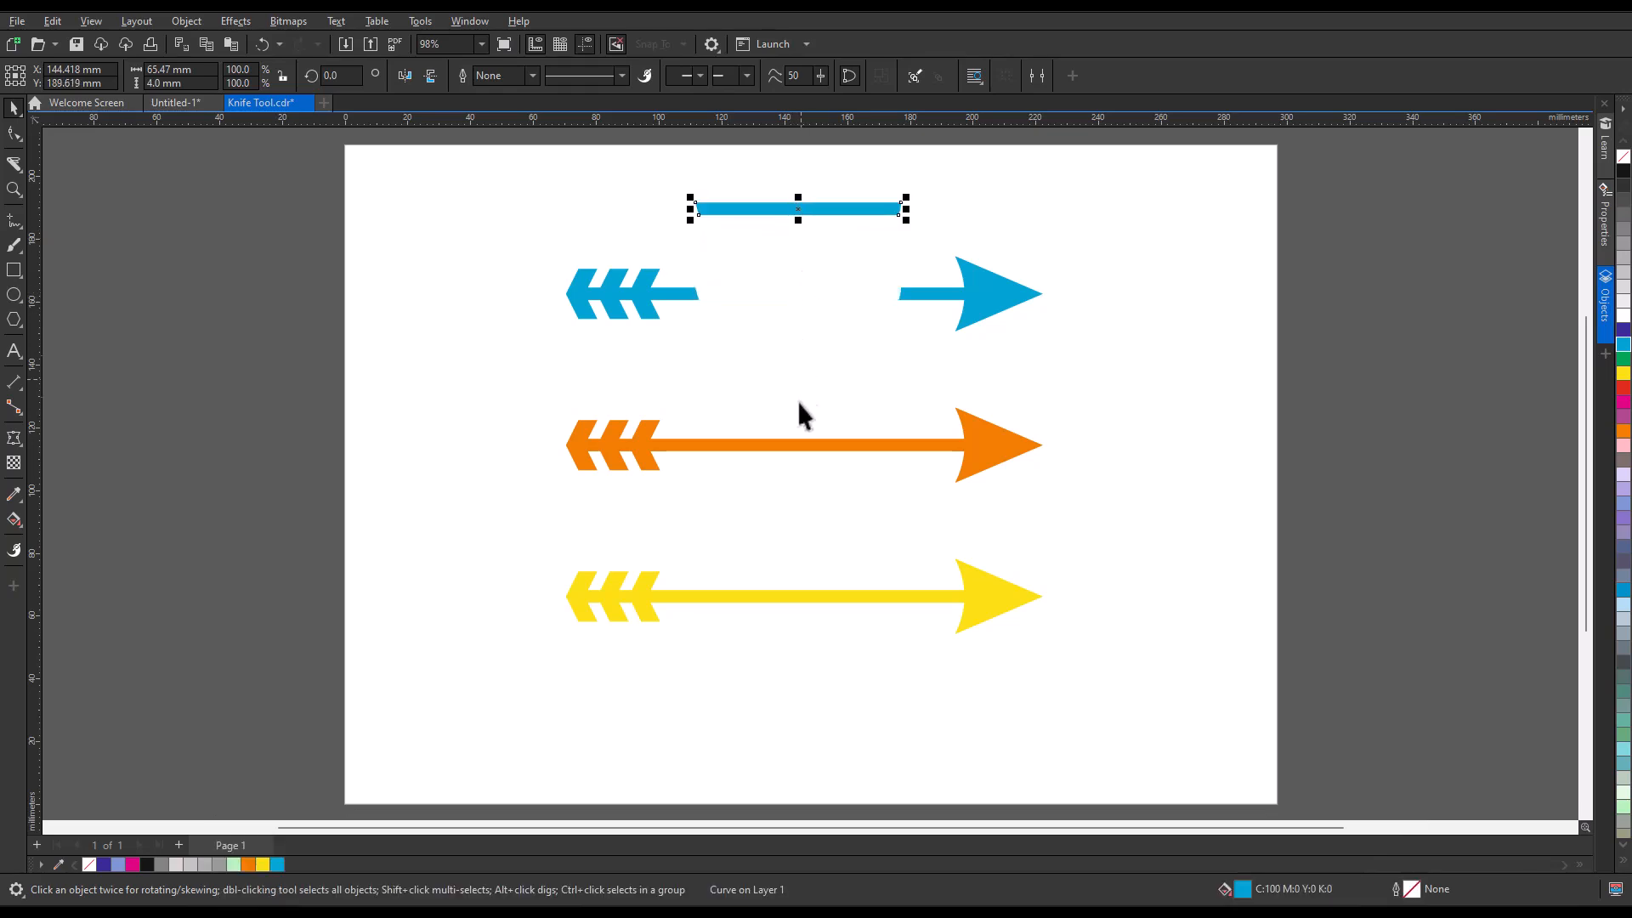
Cut diagonally through the orange arrow's shaft with the Knife tool in Freehand mode, using the Convert to objects outline option.
left_click(788, 447)
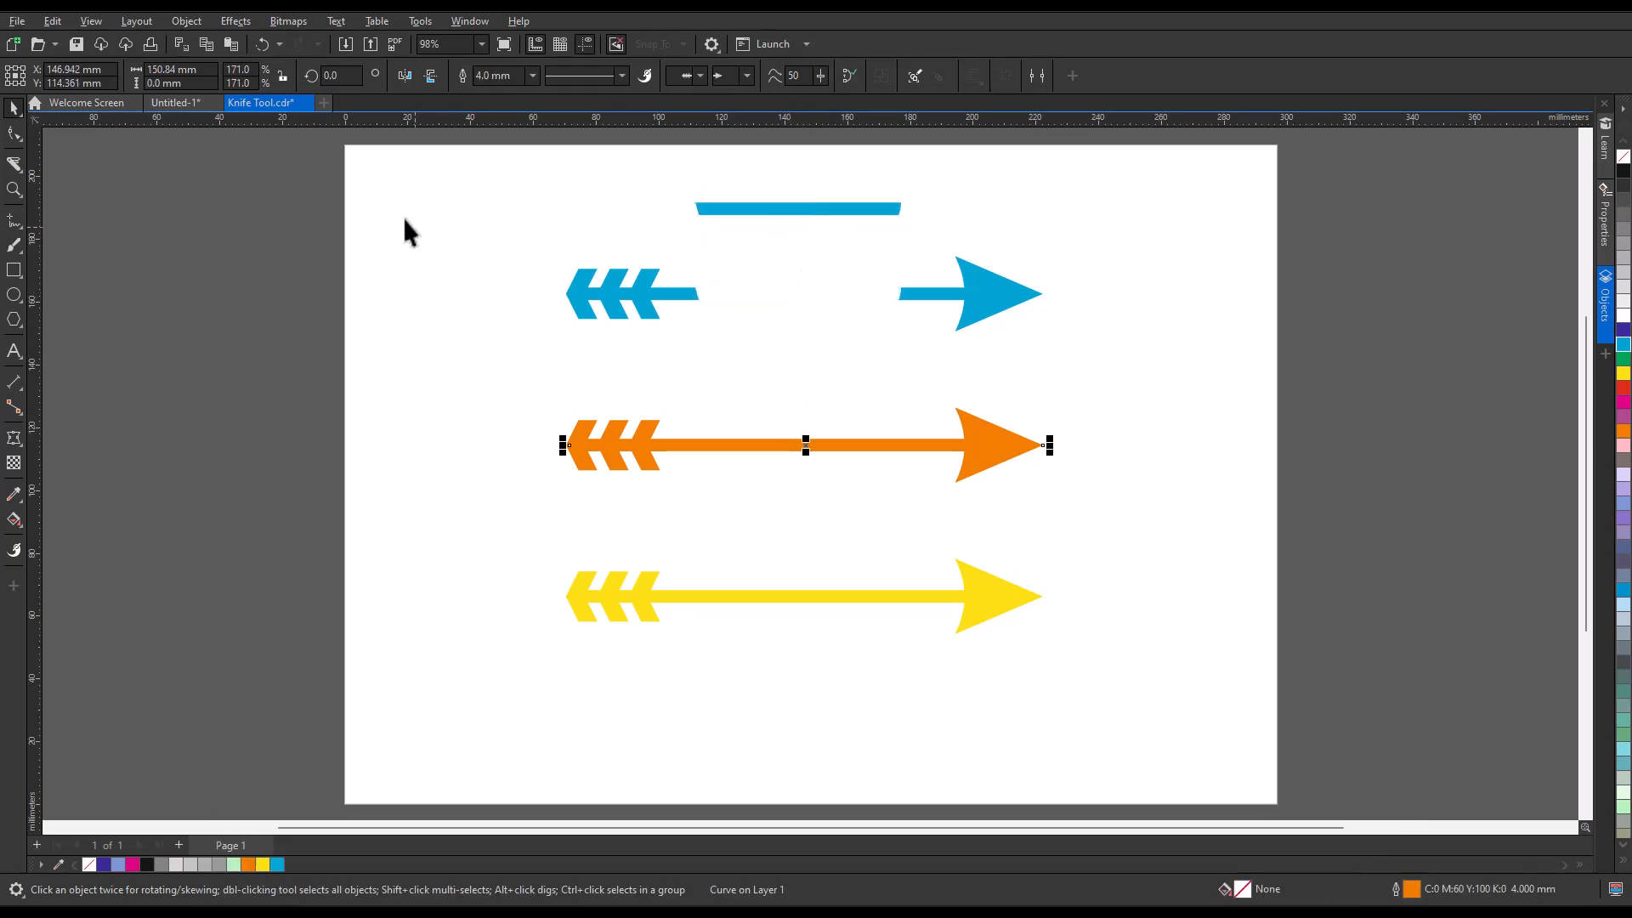
left_click(13, 165)
left_click(471, 78)
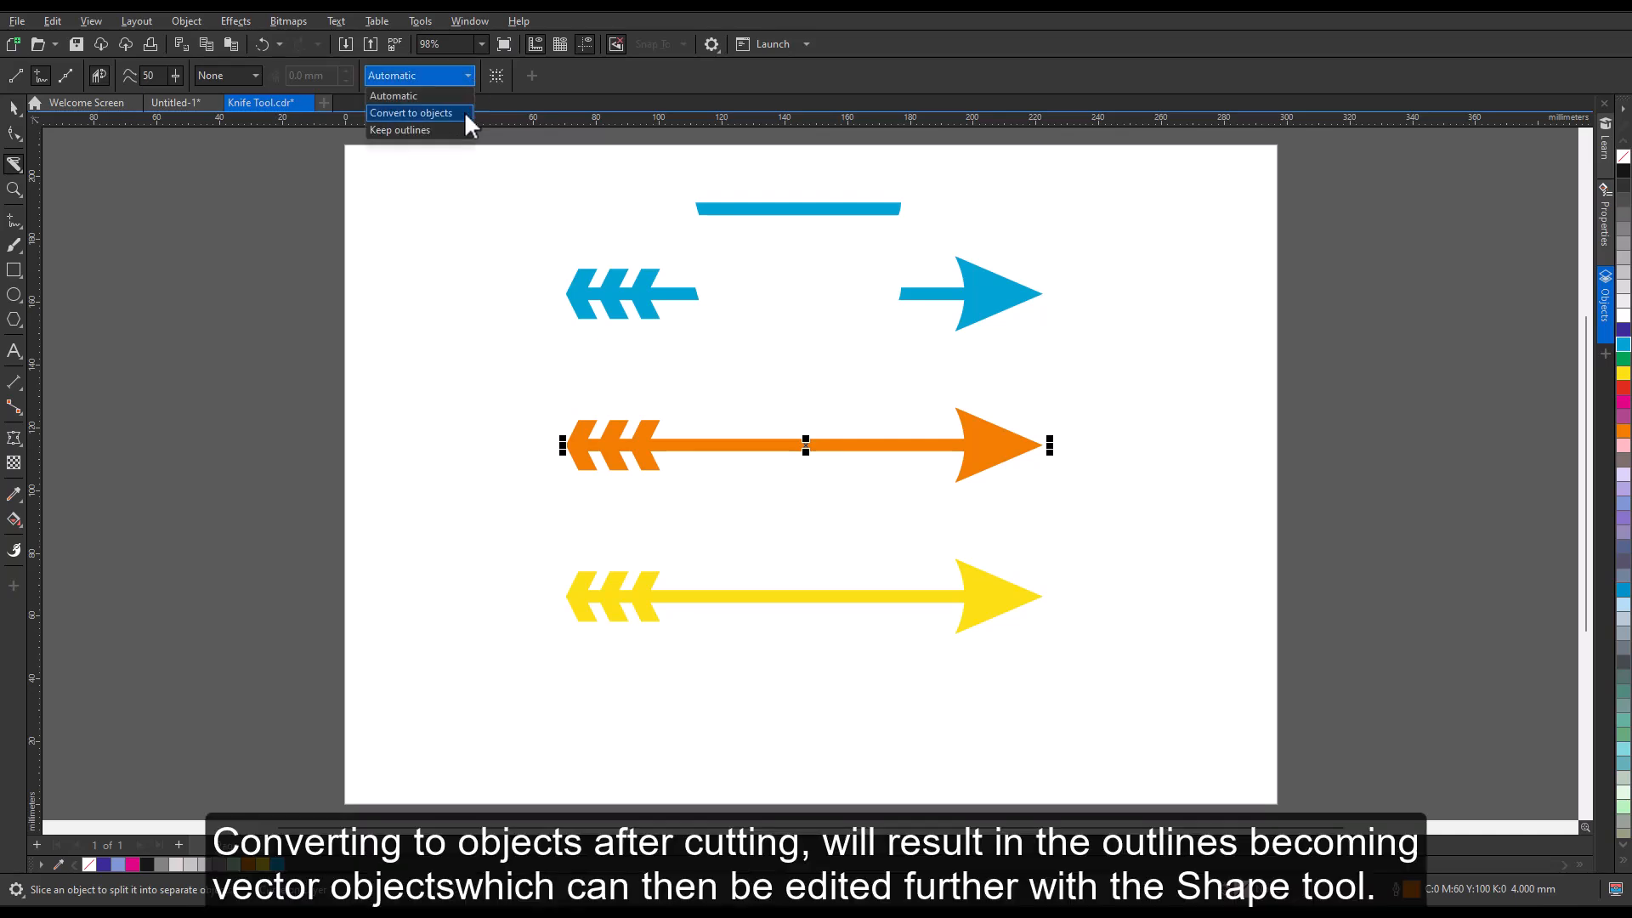
left_click(464, 113)
mouse_move(667, 374)
left_mouse_down()
mouse_move(762, 411)
mouse_move(827, 475)
mouse_move(884, 493)
left_mouse_up()
key("space")
left_click(876, 504)
Move the orange arrow's right-hand piece away from the cut and pull its arrowhead's upper and lower corner nodes outward with the Shape tool.
left_click_drag(996, 445, 960, 369)
left_click(12, 134)
left_click_drag(1032, 483, 964, 527)
left_click(13, 108)
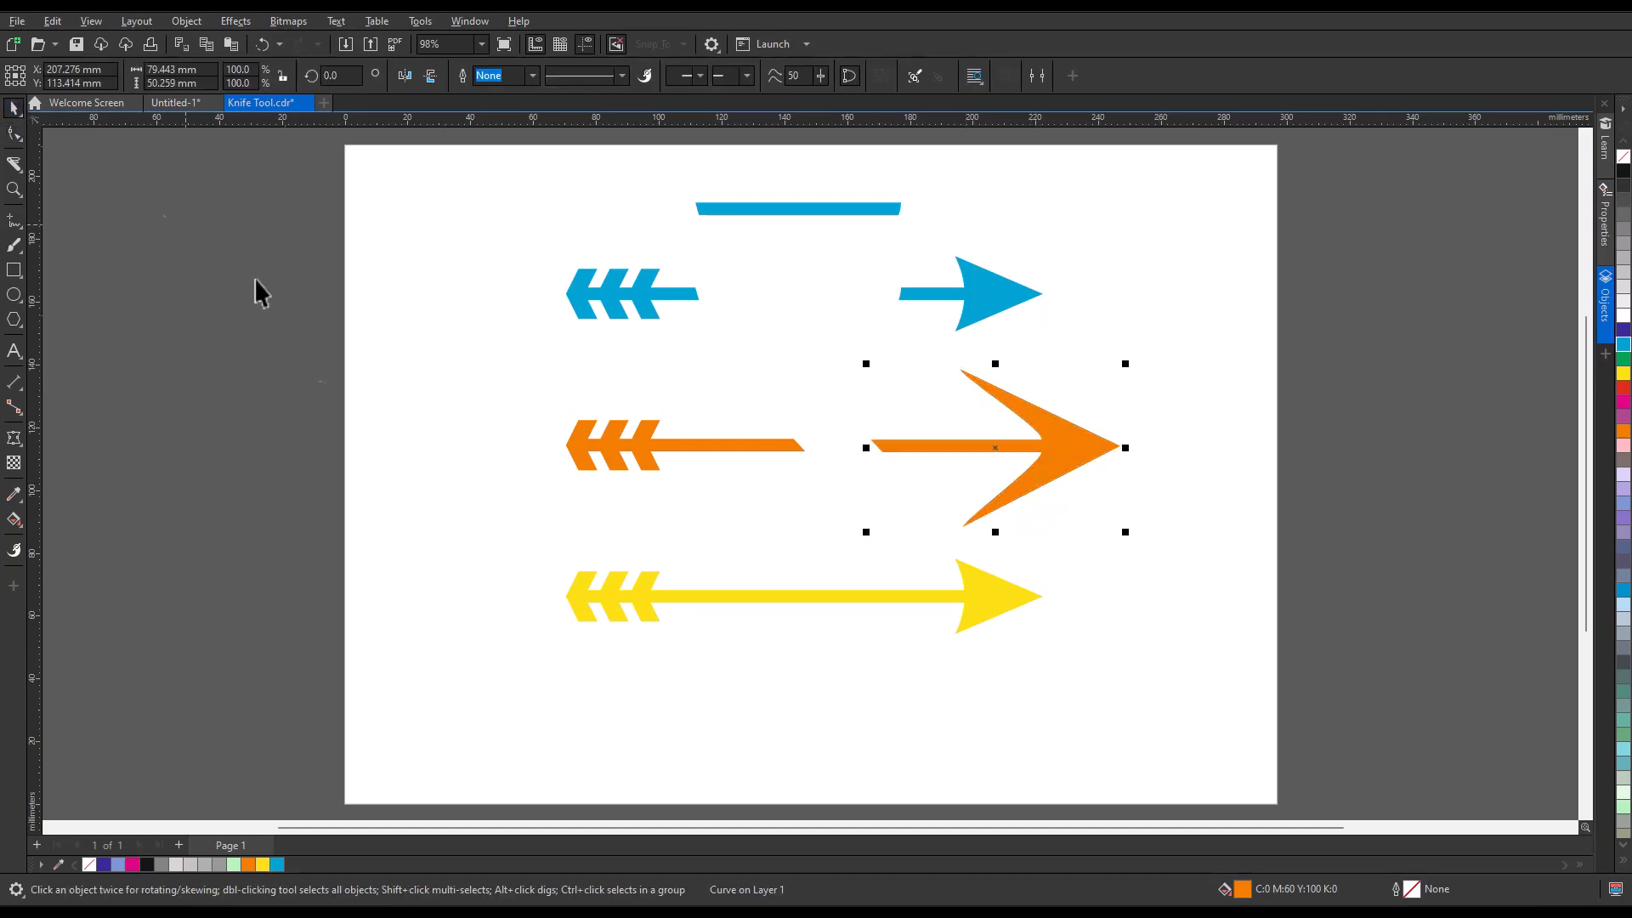
Cut the yellow arrow's shaft with the Knife tool using the Keep outlines option, and move the right-hand piece away to the right.
left_click(803, 595)
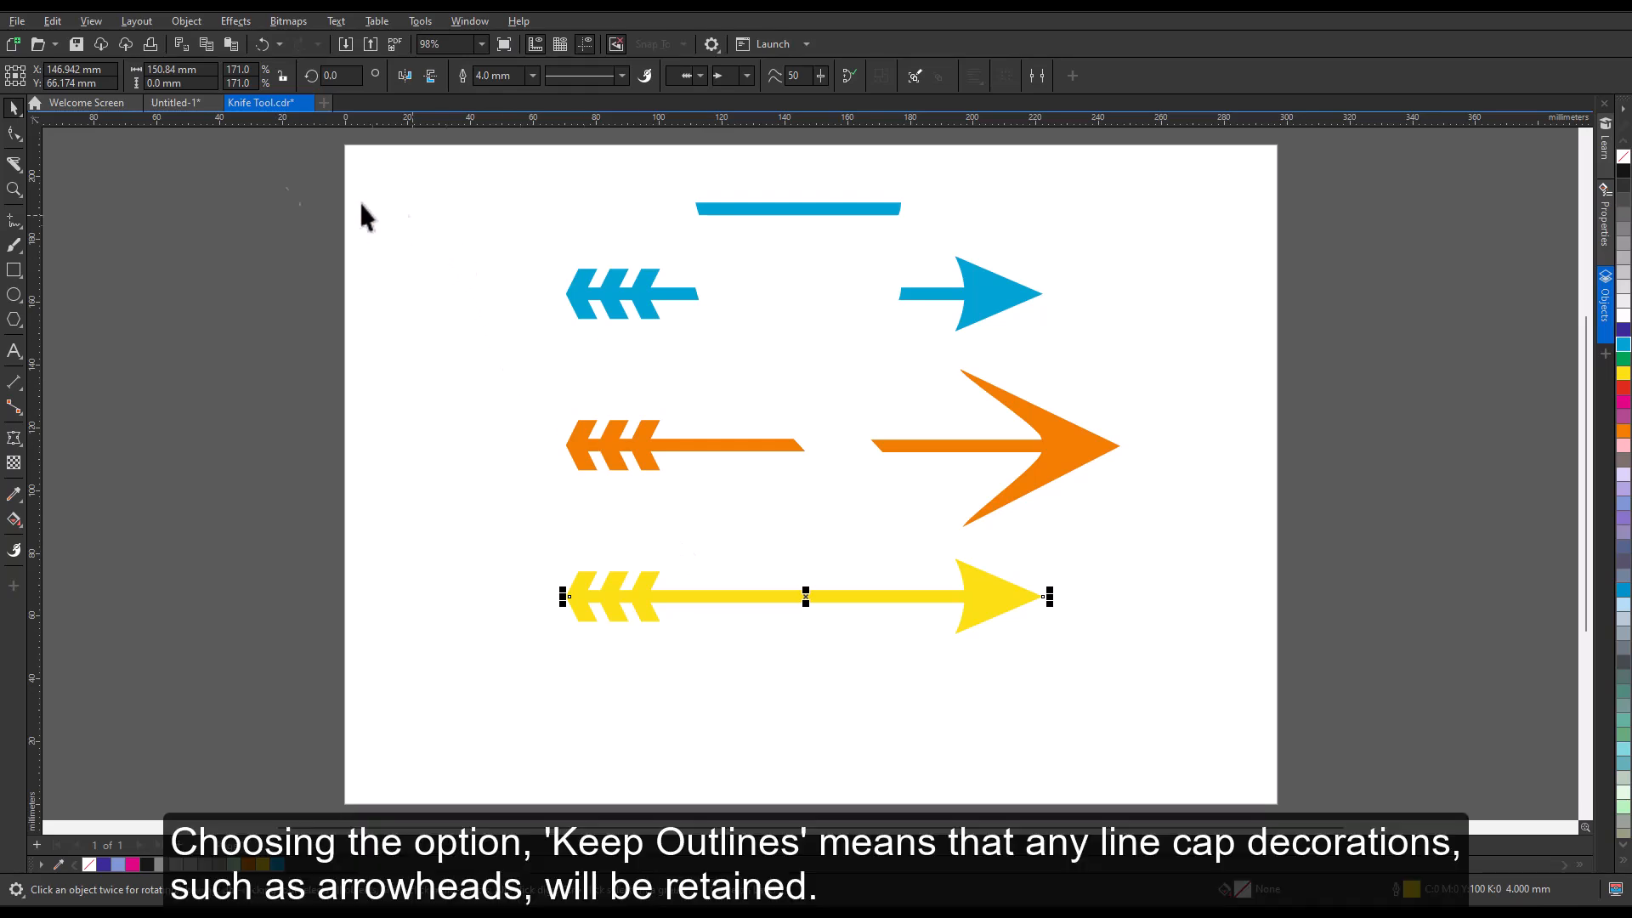
left_click(17, 163)
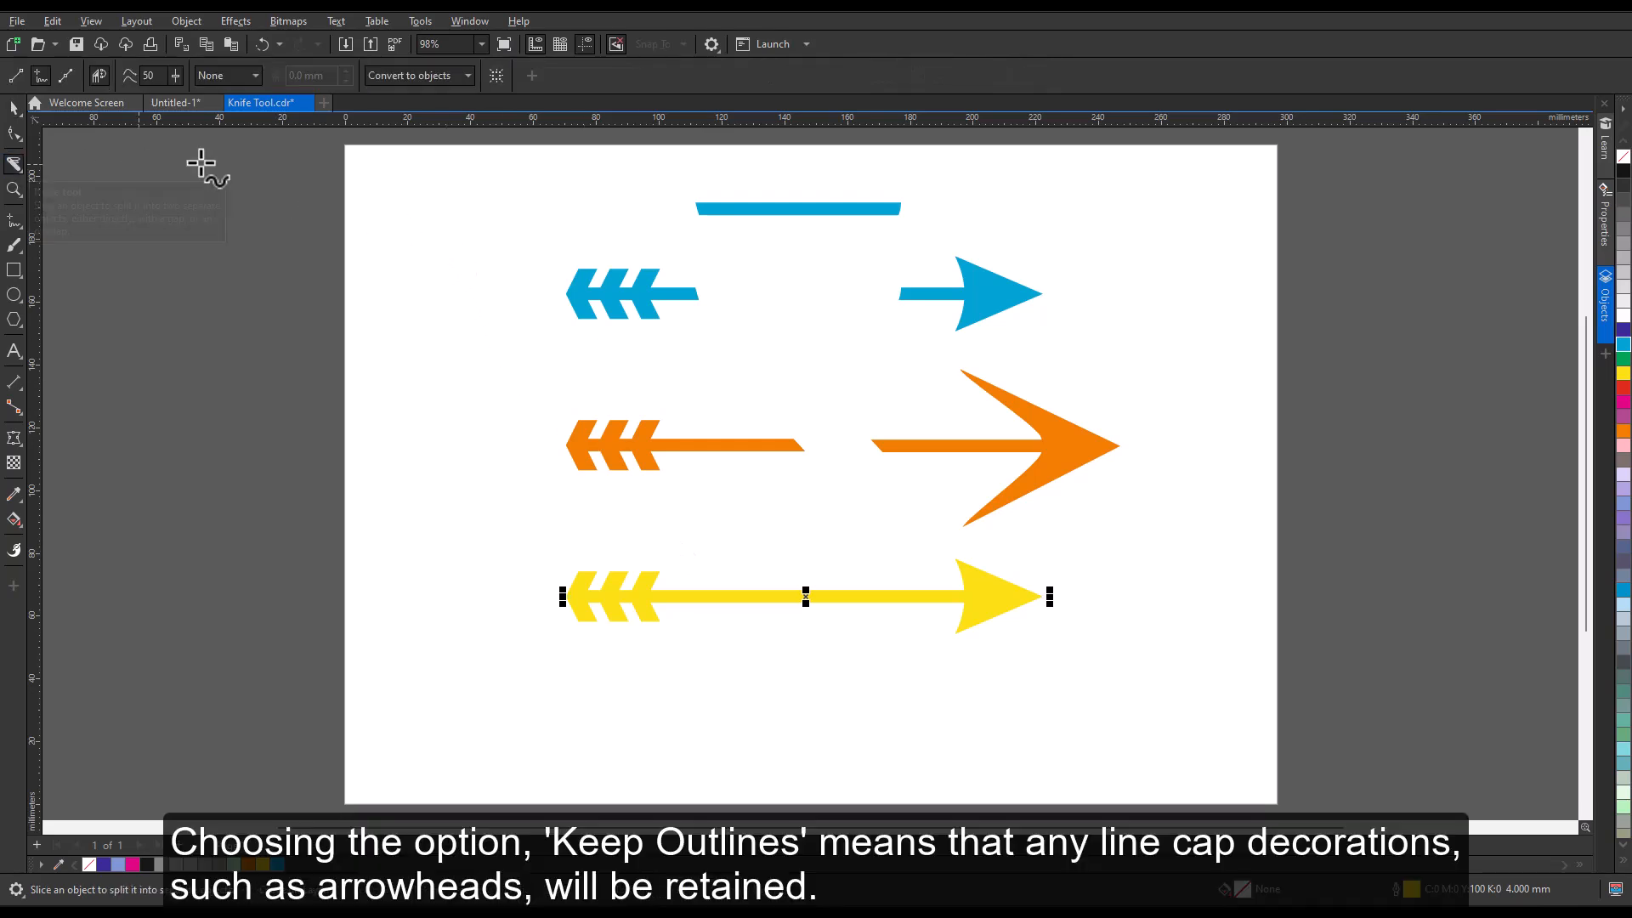
left_click(463, 76)
left_click(455, 130)
left_click_drag(710, 530, 935, 680)
key("space")
left_click(961, 611)
left_click_drag(980, 595, 1054, 602)
left_click_drag(1054, 602, 1054, 601)
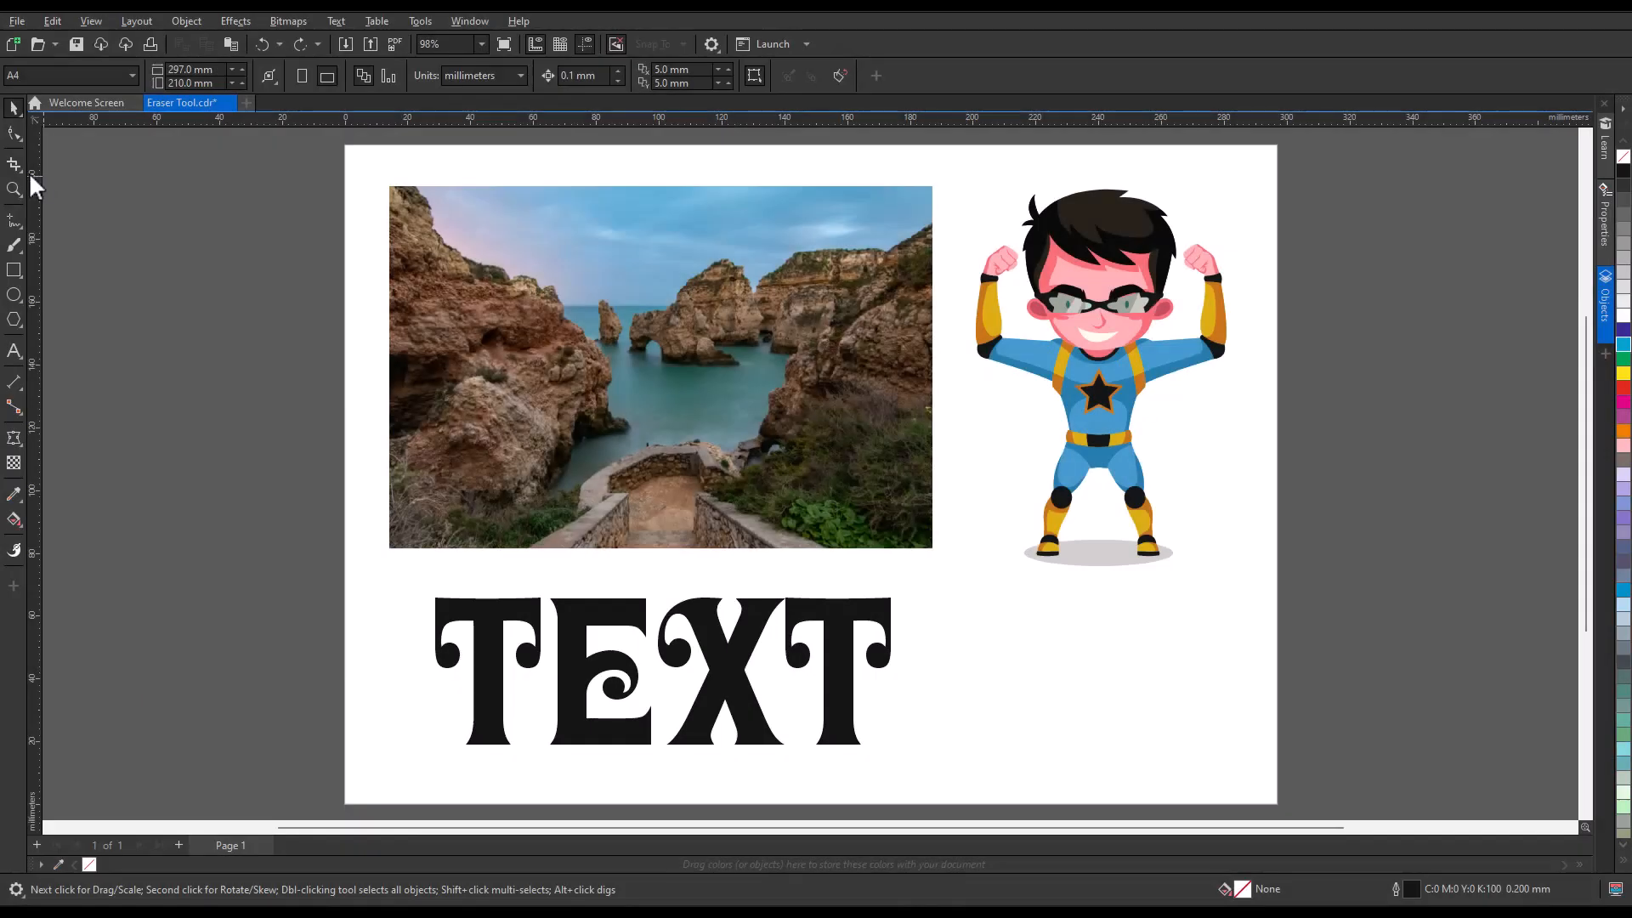
Try erasing one freehand path across the unselected photo, TEXT and superhero with the 10.0 mm round Eraser, and undo it.
left_click(22, 170)
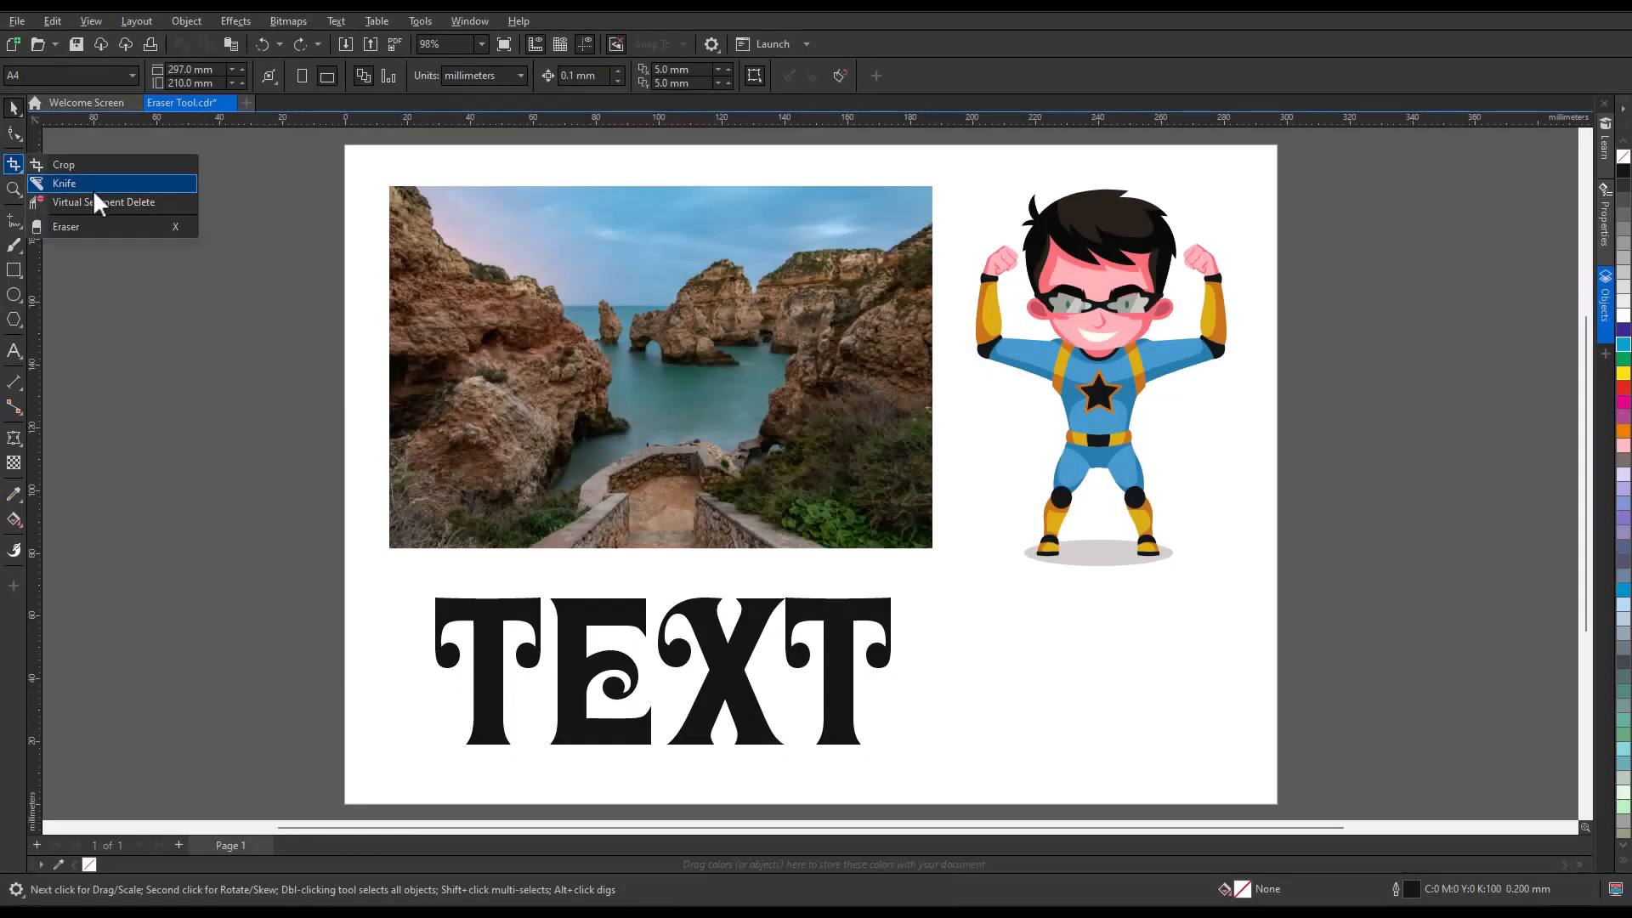
left_click(94, 226)
mouse_move(93, 226)
left_mouse_down()
mouse_move(425, 267)
mouse_move(484, 294)
mouse_move(537, 464)
mouse_move(549, 597)
mouse_move(627, 646)
mouse_move(796, 592)
mouse_move(893, 474)
mouse_move(882, 484)
mouse_move(1006, 401)
mouse_move(1167, 393)
mouse_move(1360, 452)
left_mouse_up()
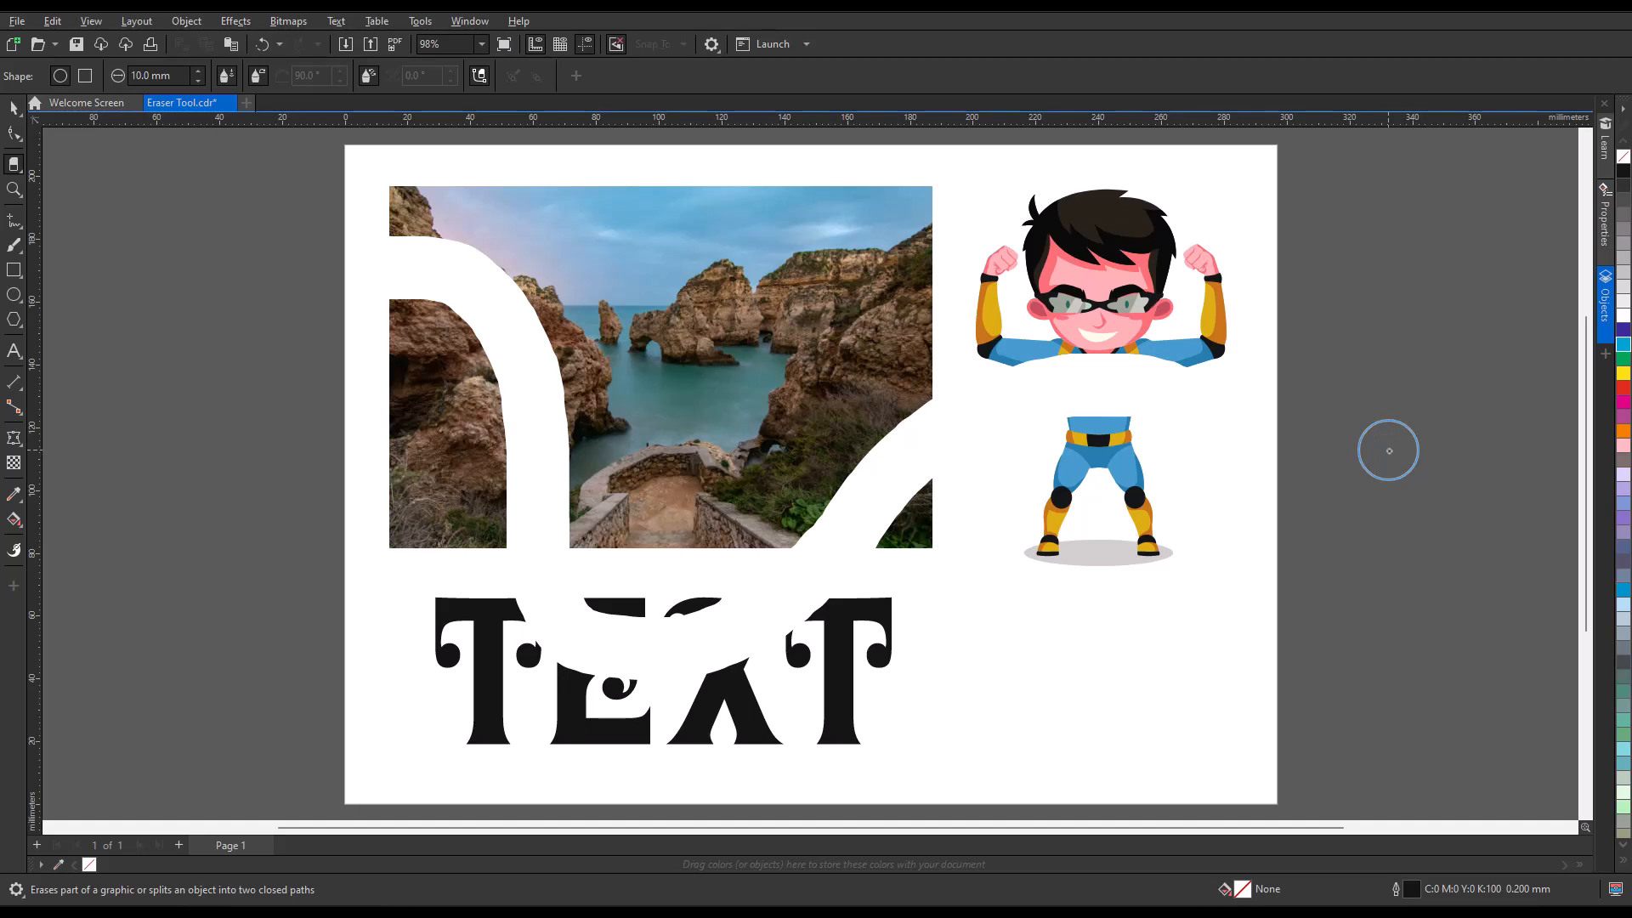
left_click(262, 45)
left_click(14, 109)
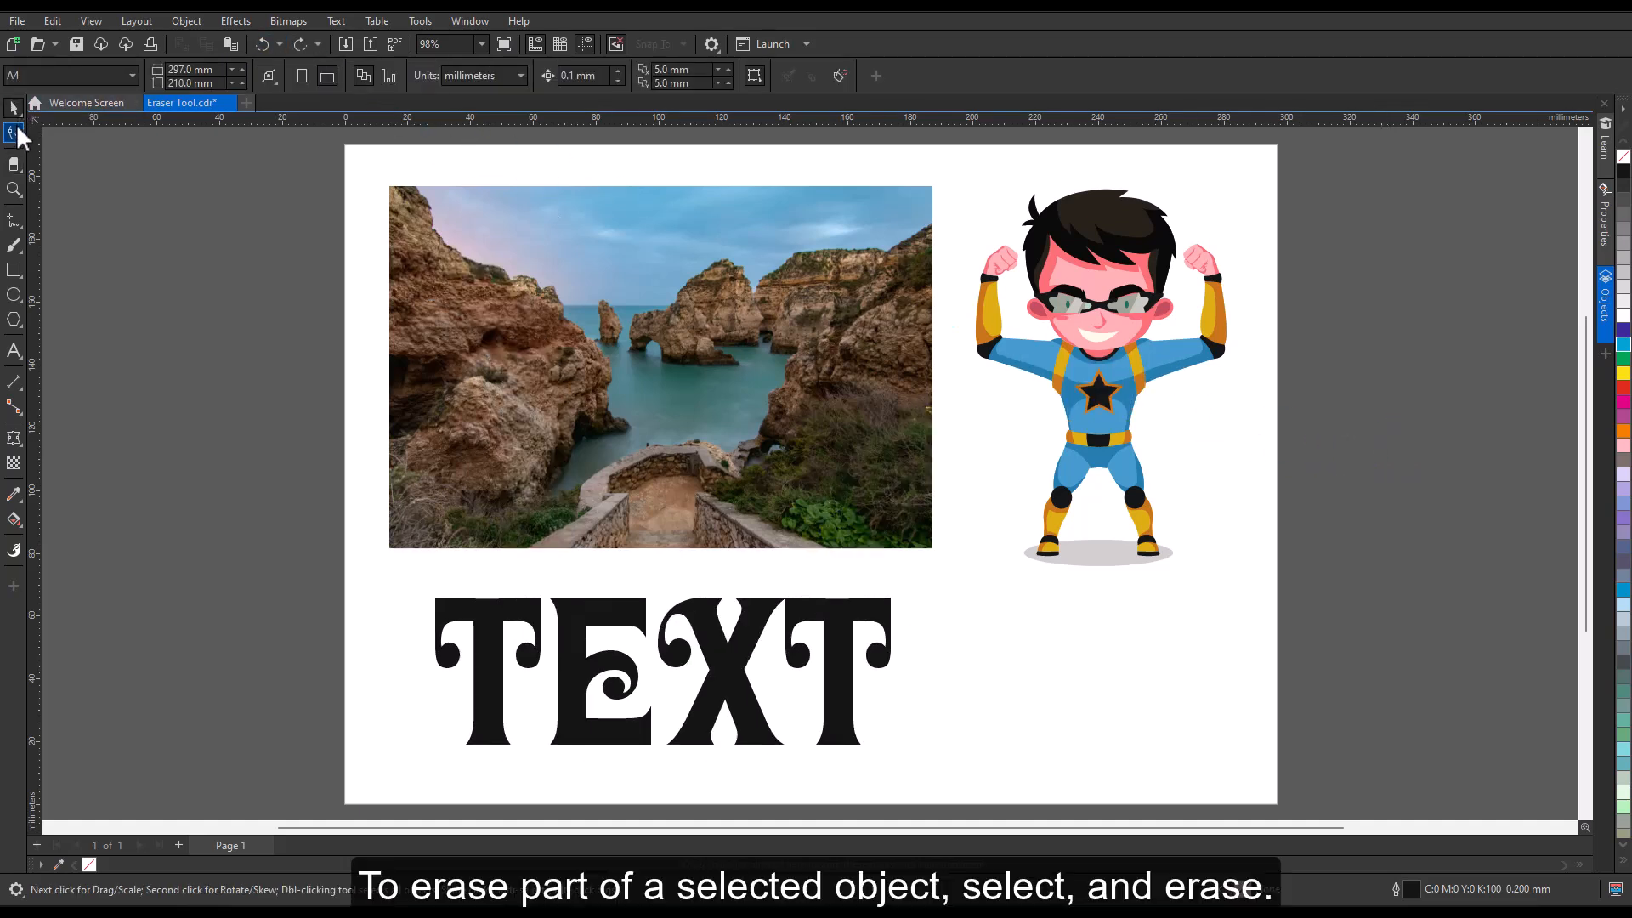
Select the TEXT object and erase the left arm of its first T with the 10.0 mm round Eraser.
left_click(493, 633)
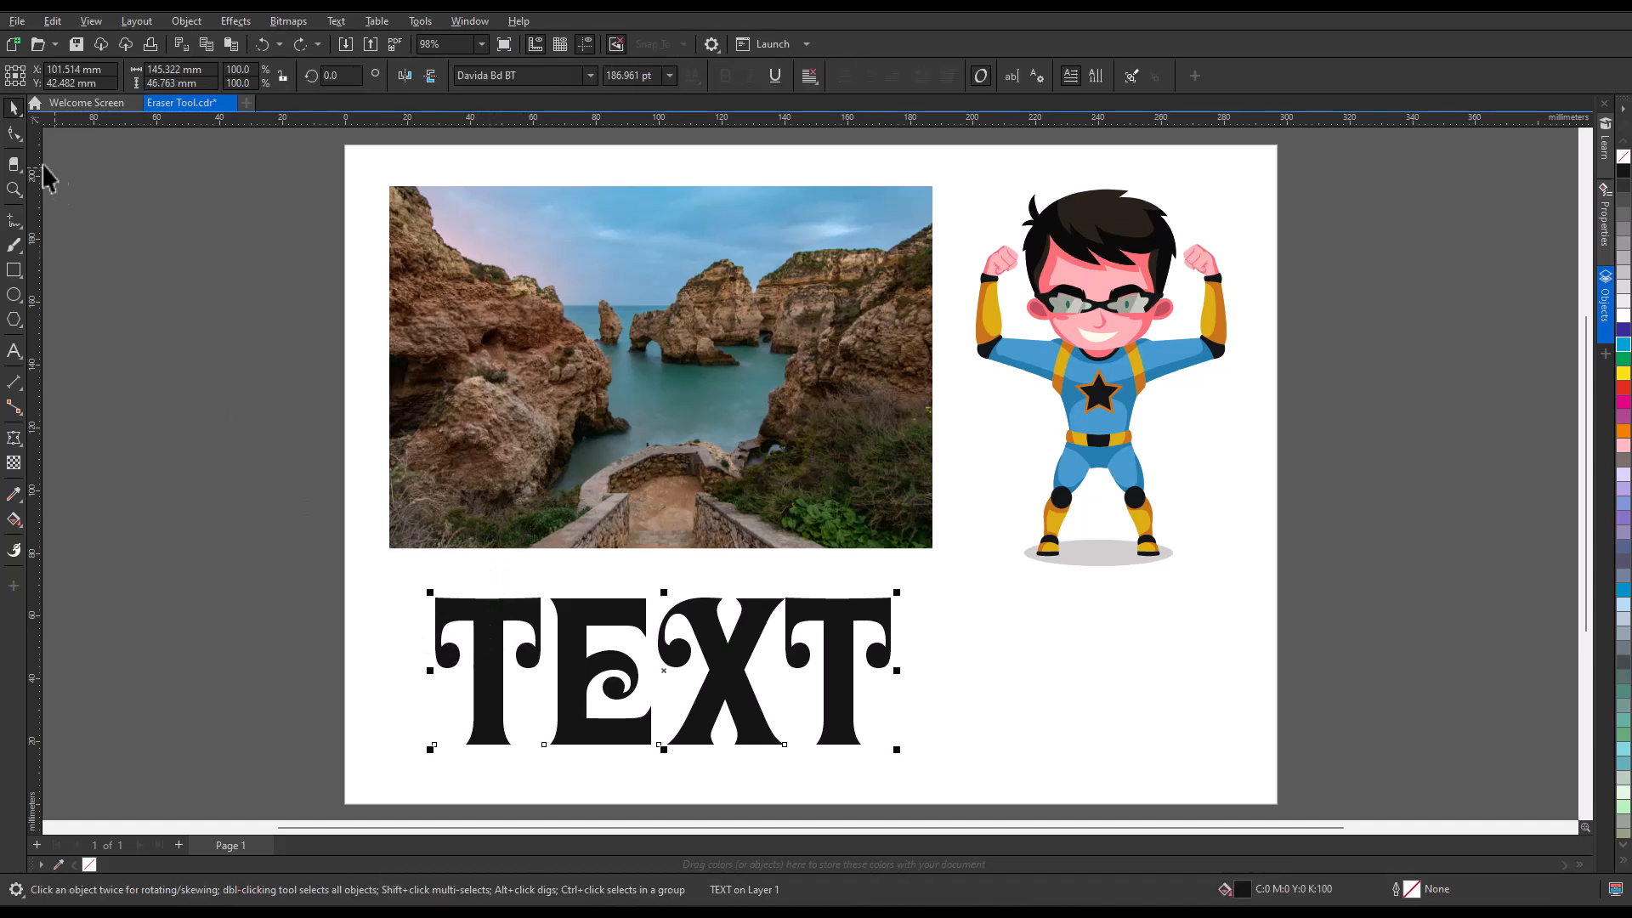
left_click(14, 166)
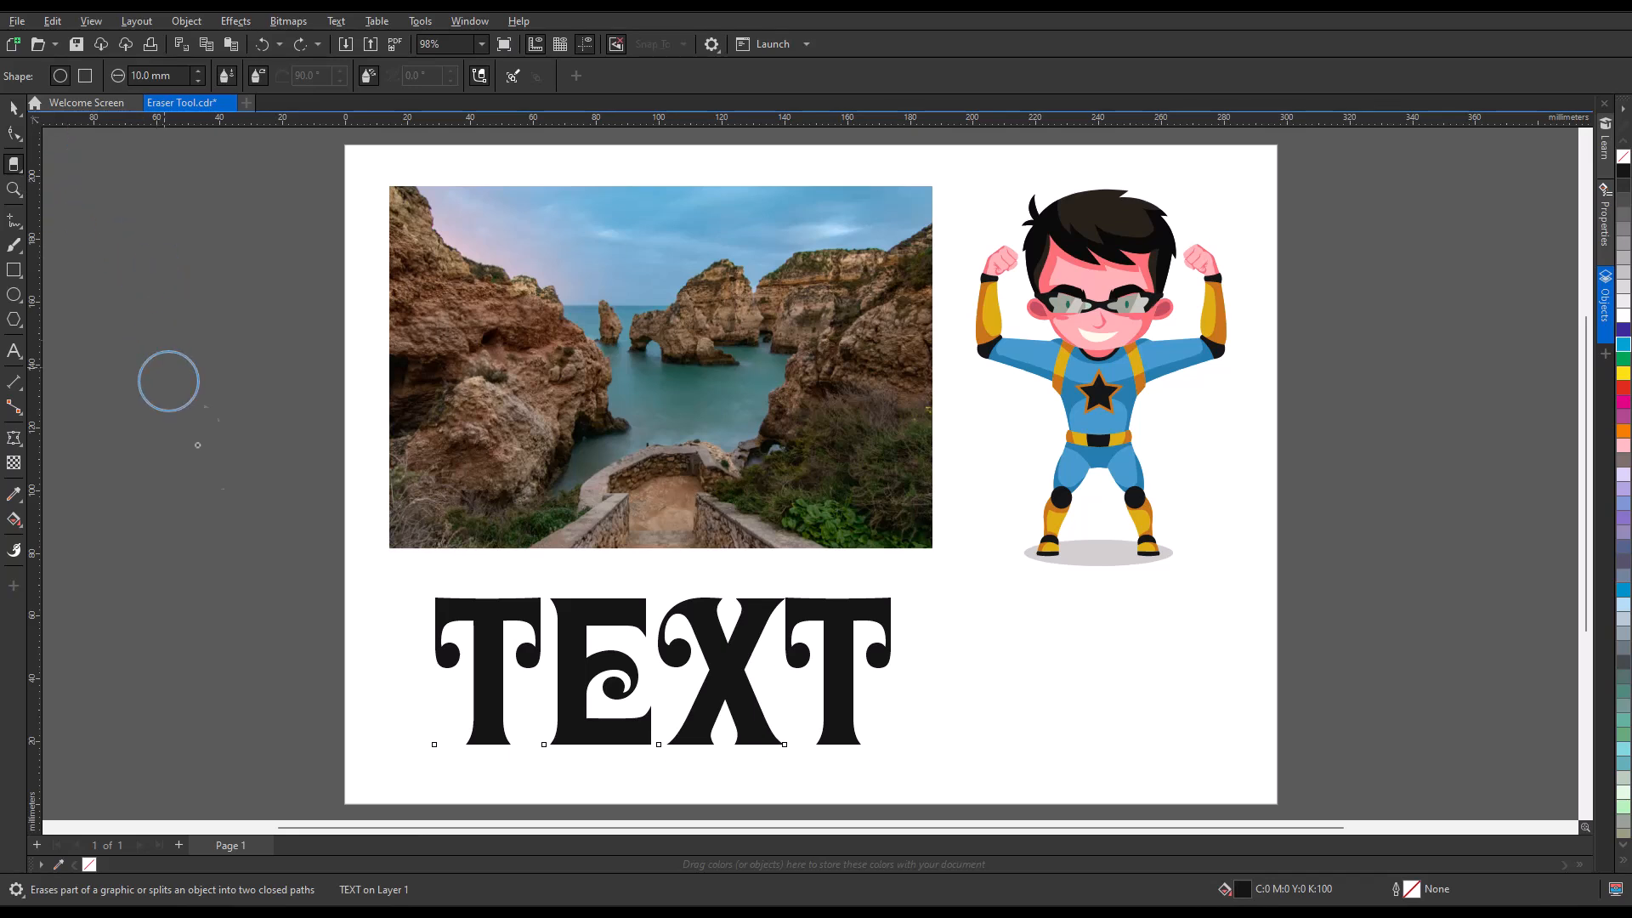
left_click_drag(438, 585, 442, 653)
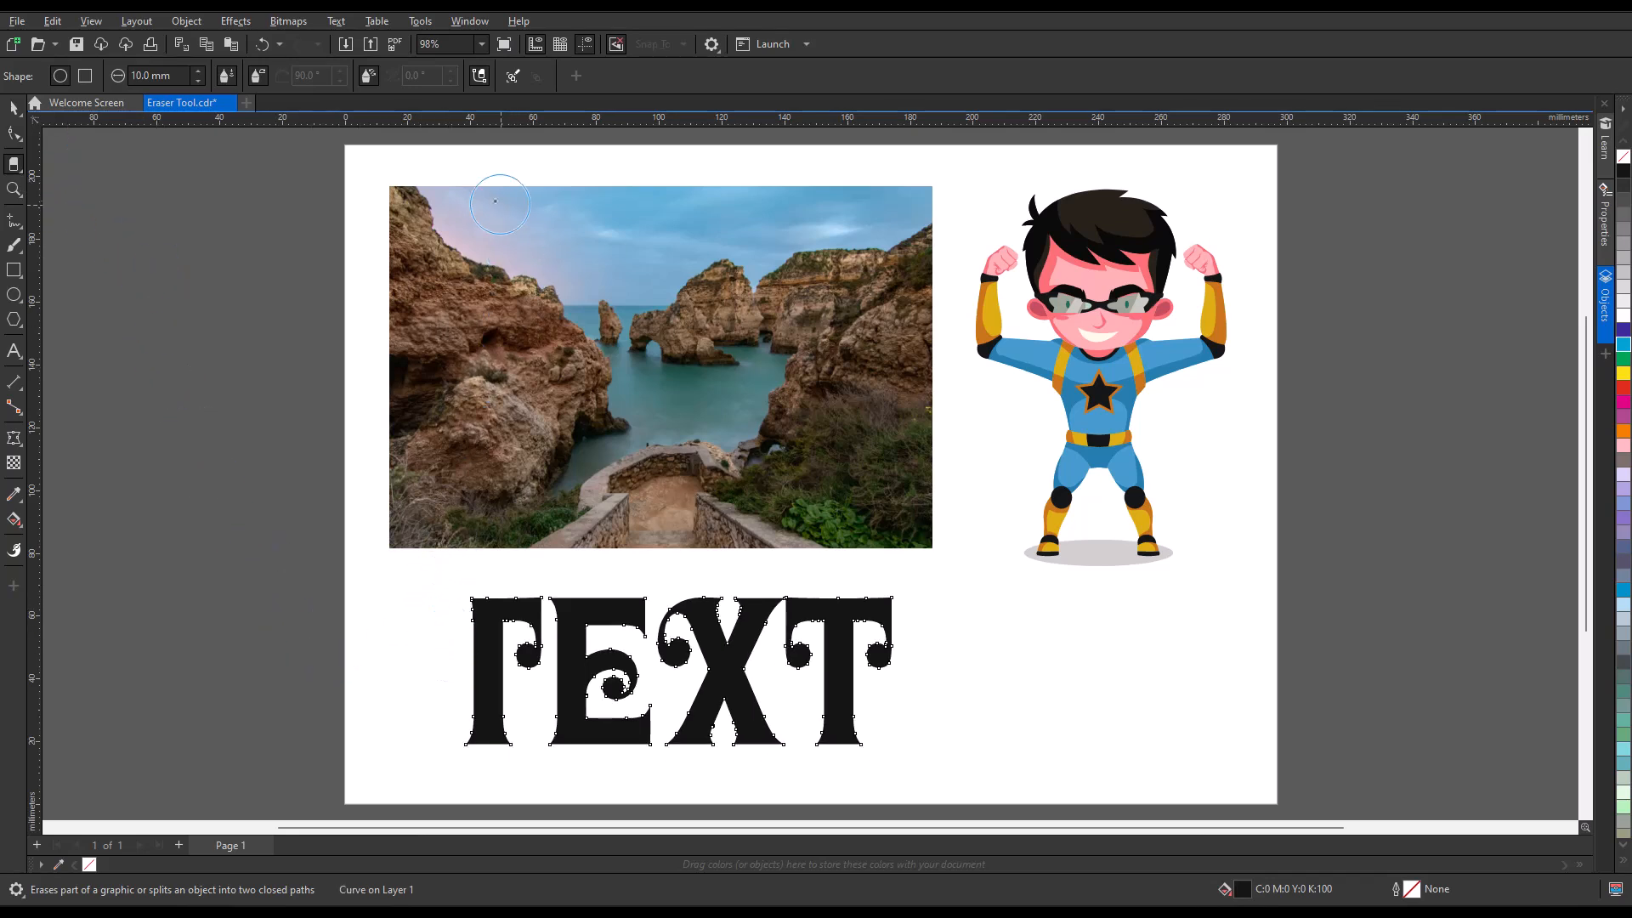
Erase a winding freehand path down the left part of the photo and a straight slanted strip from top to bottom through its right part.
mouse_move(443, 189)
left_mouse_down()
mouse_move(472, 220)
mouse_move(461, 272)
mouse_move(586, 366)
mouse_move(554, 435)
mouse_move(586, 493)
mouse_move(576, 548)
mouse_move(599, 520)
left_mouse_up()
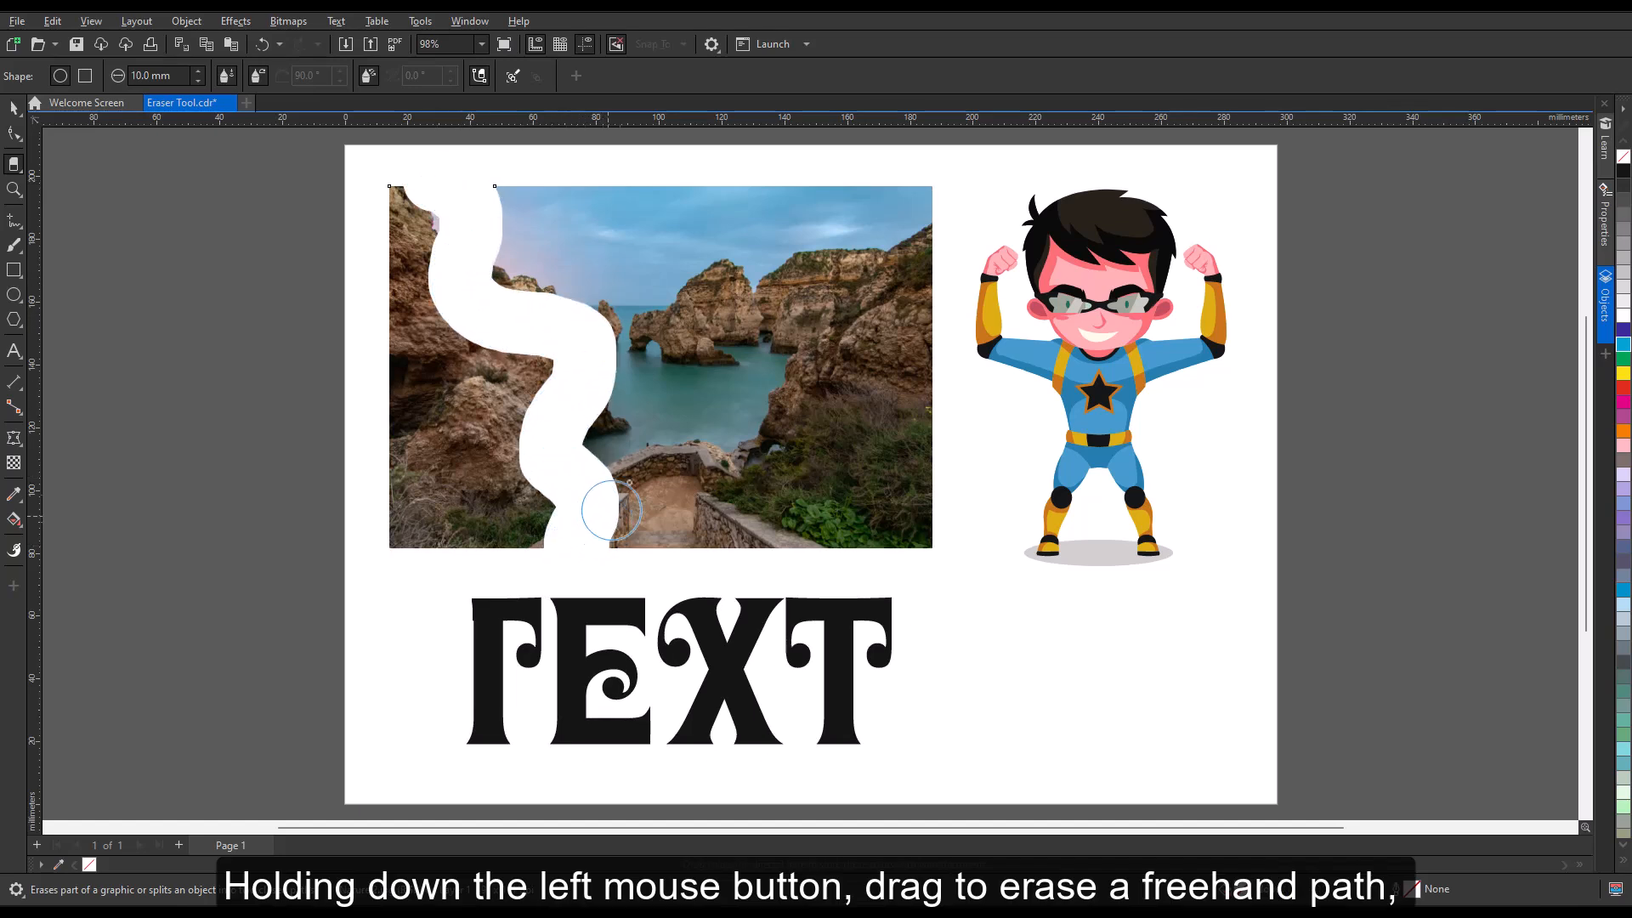
left_click(746, 187)
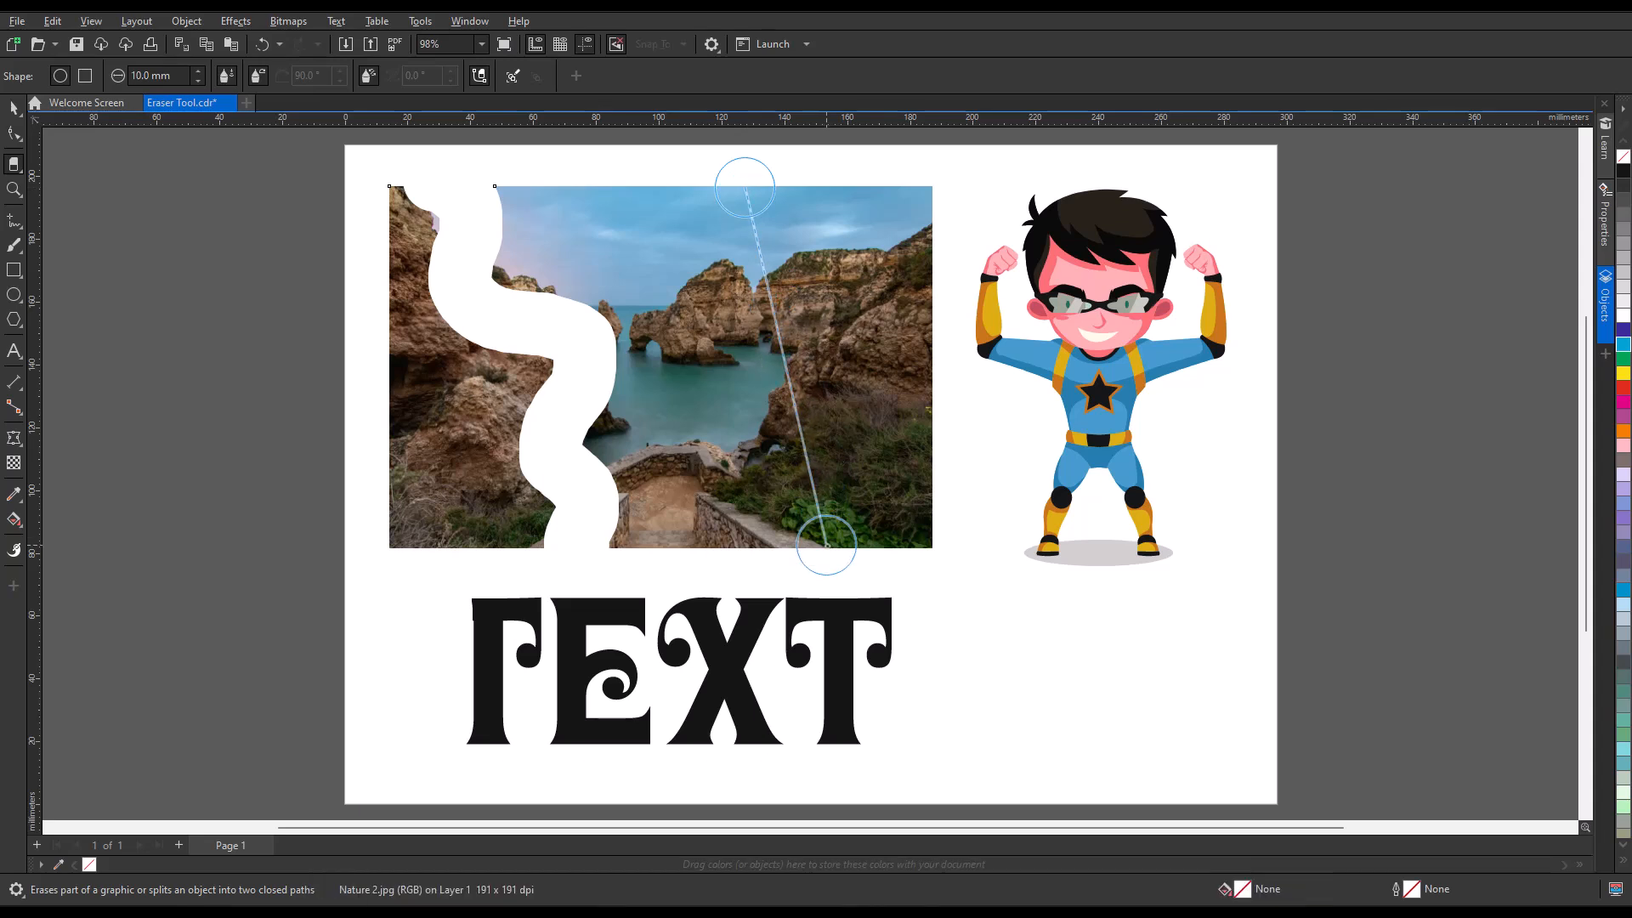
left_click(827, 545)
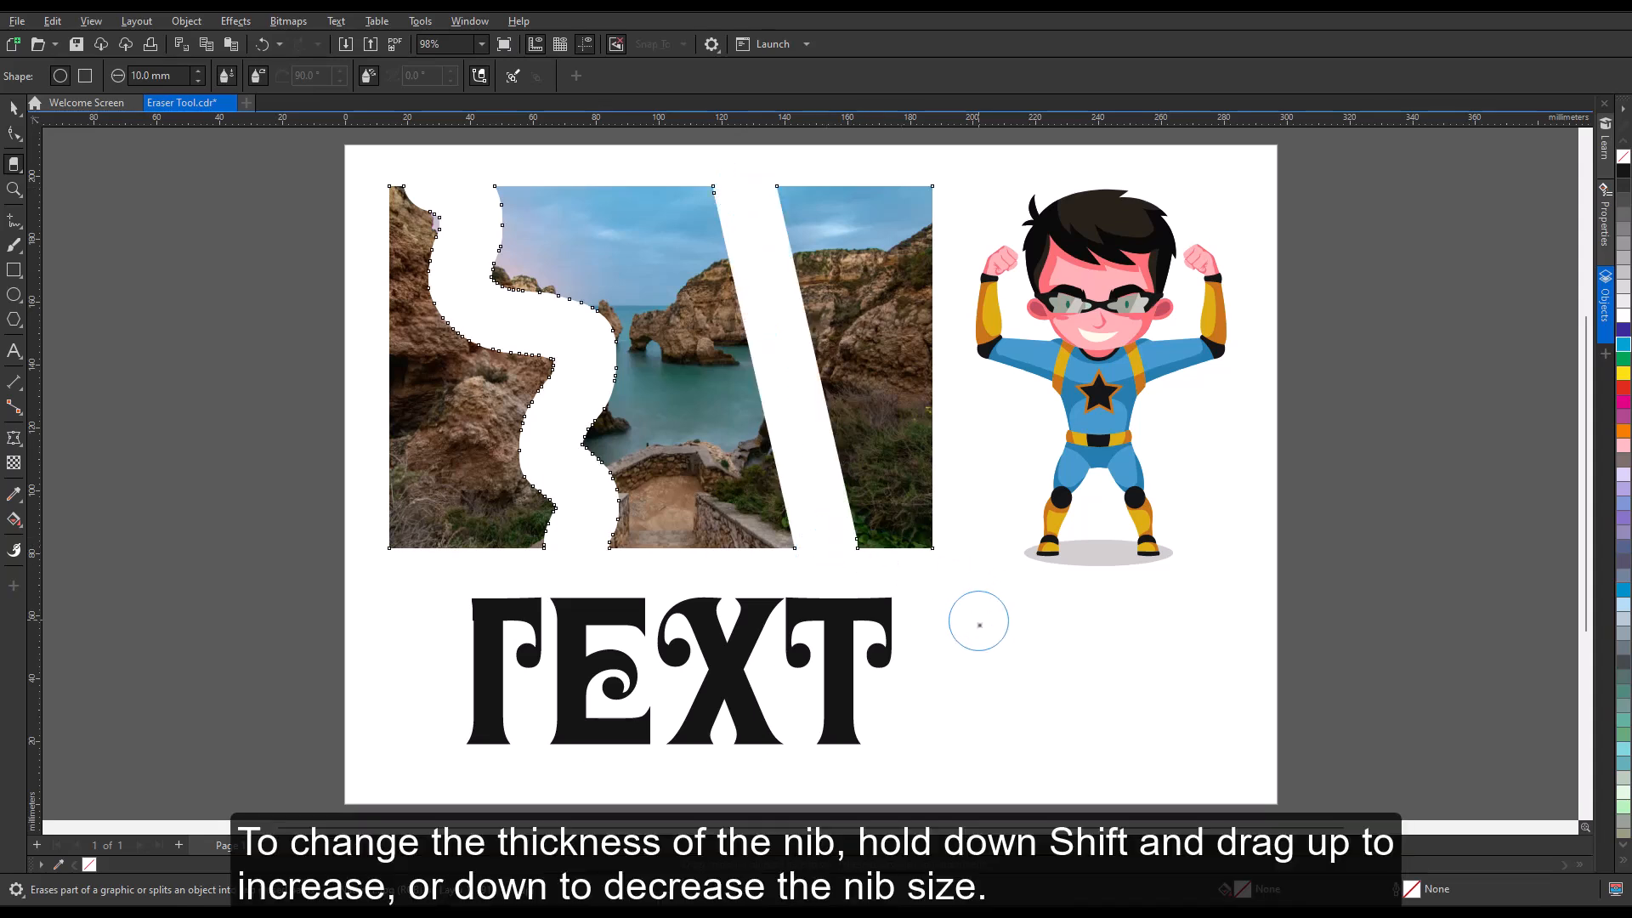
Reduce the eraser nib to 3.65 mm, switch it to a square shape, and erase the top of the superhero's hair.
mouse_move(979, 625)
left_mouse_down()
mouse_move(998, 613)
mouse_move(985, 630)
left_mouse_up()
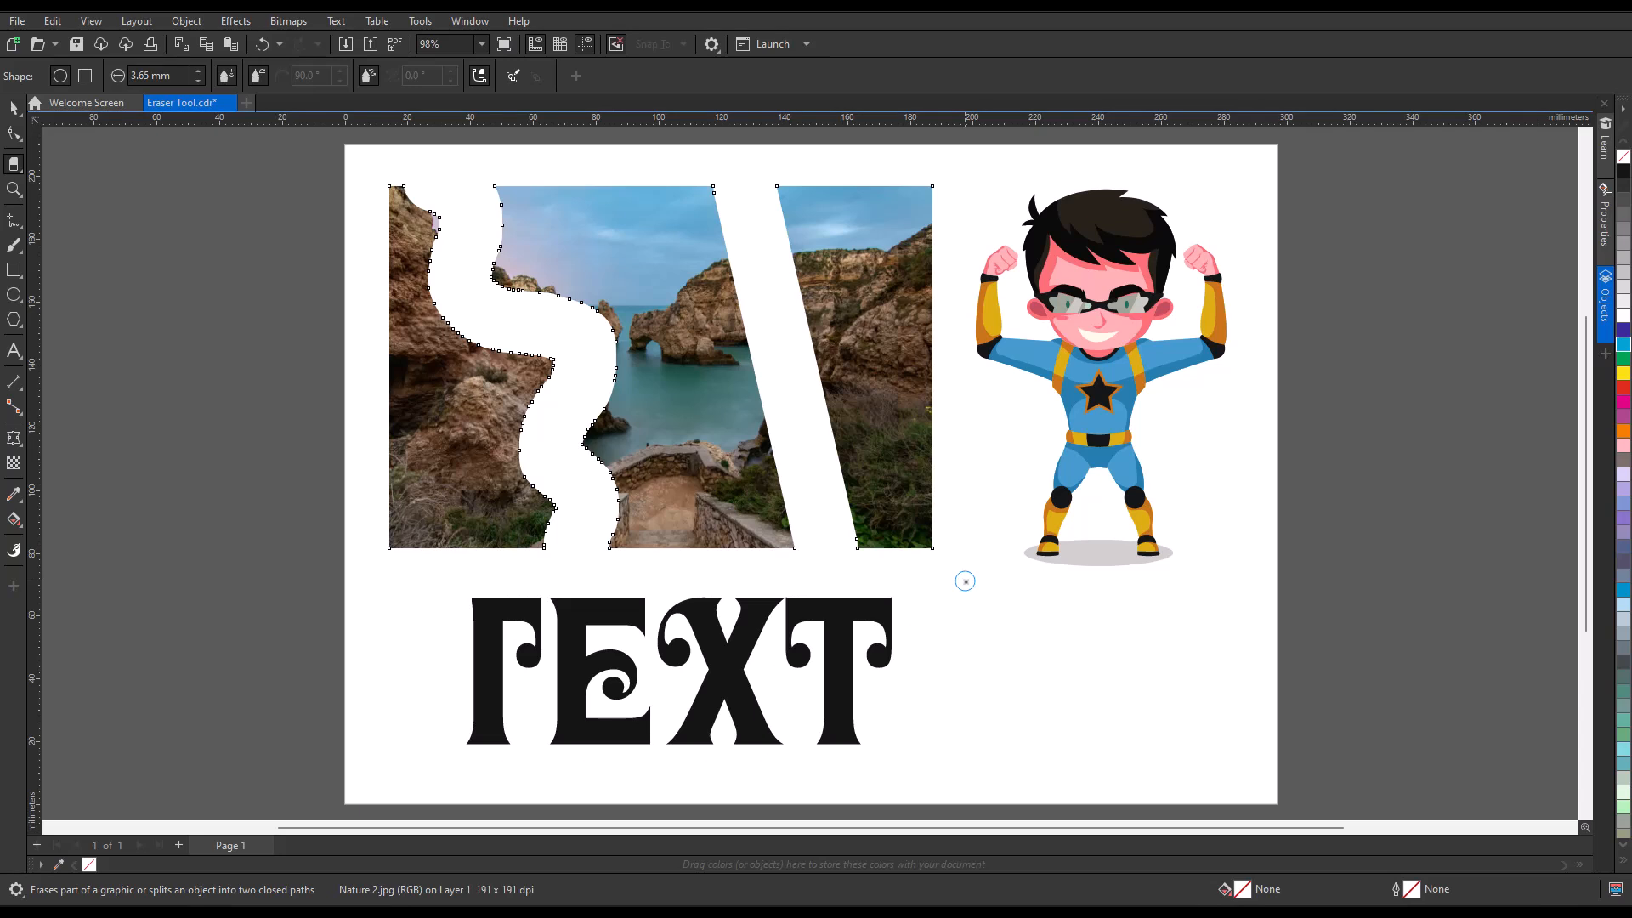
left_click(85, 76)
mouse_move(1136, 214)
left_mouse_down()
mouse_move(1147, 197)
mouse_move(1014, 197)
mouse_move(1158, 212)
left_mouse_up()
Erase the right end of the last T in TEXT and pull a node on its stem outward with the Shape tool.
left_click_drag(881, 569, 881, 665)
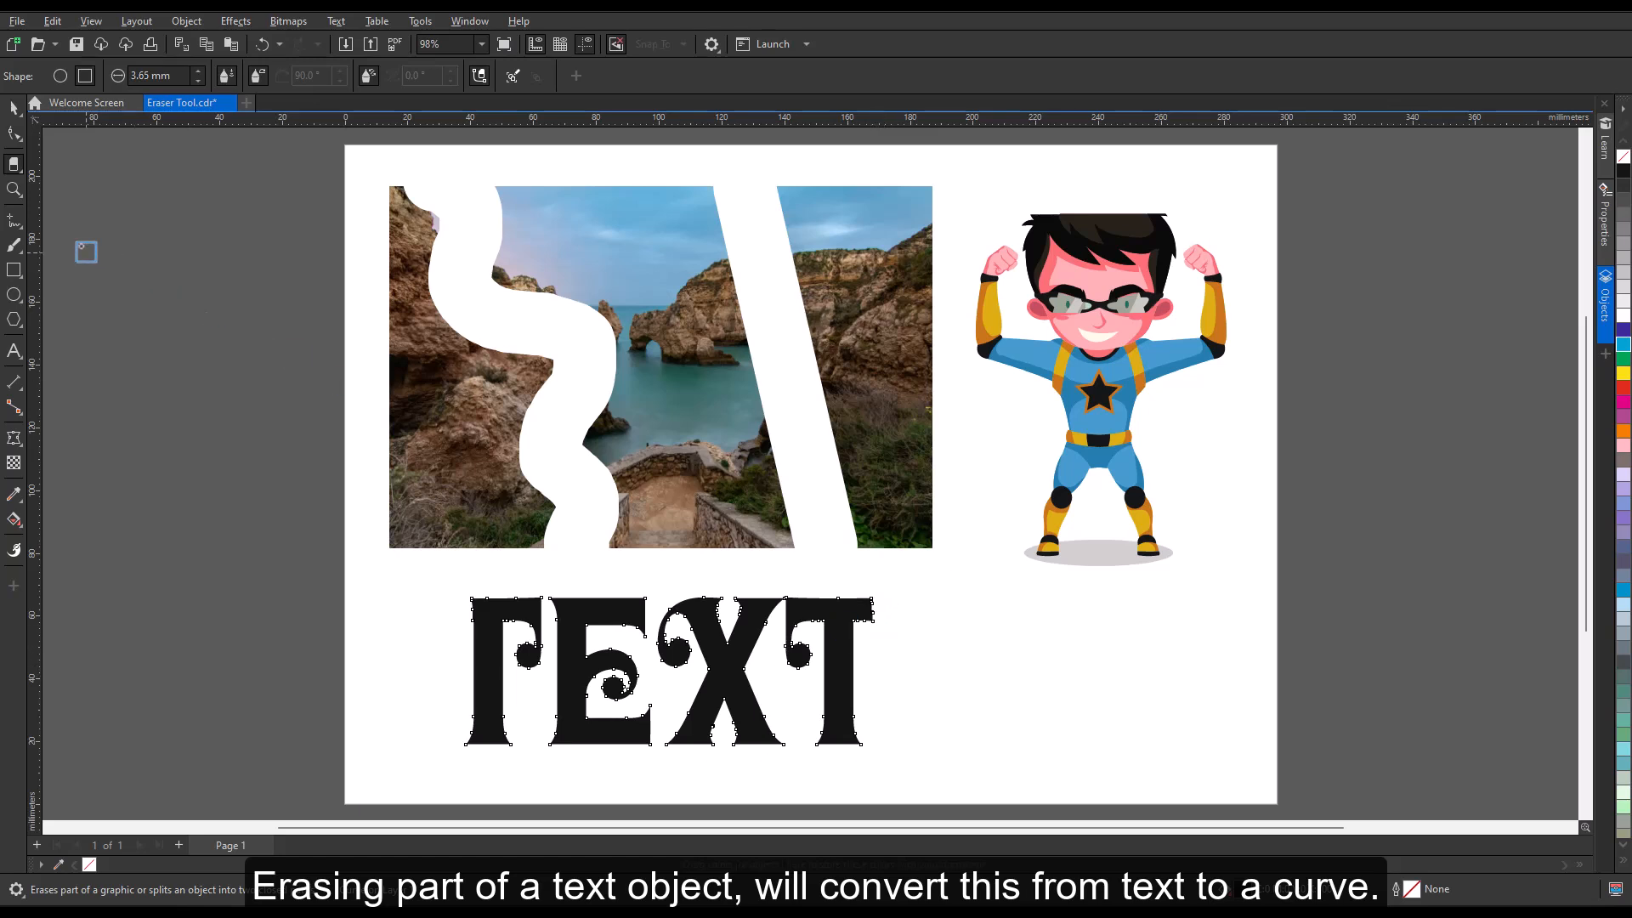
left_click(14, 133)
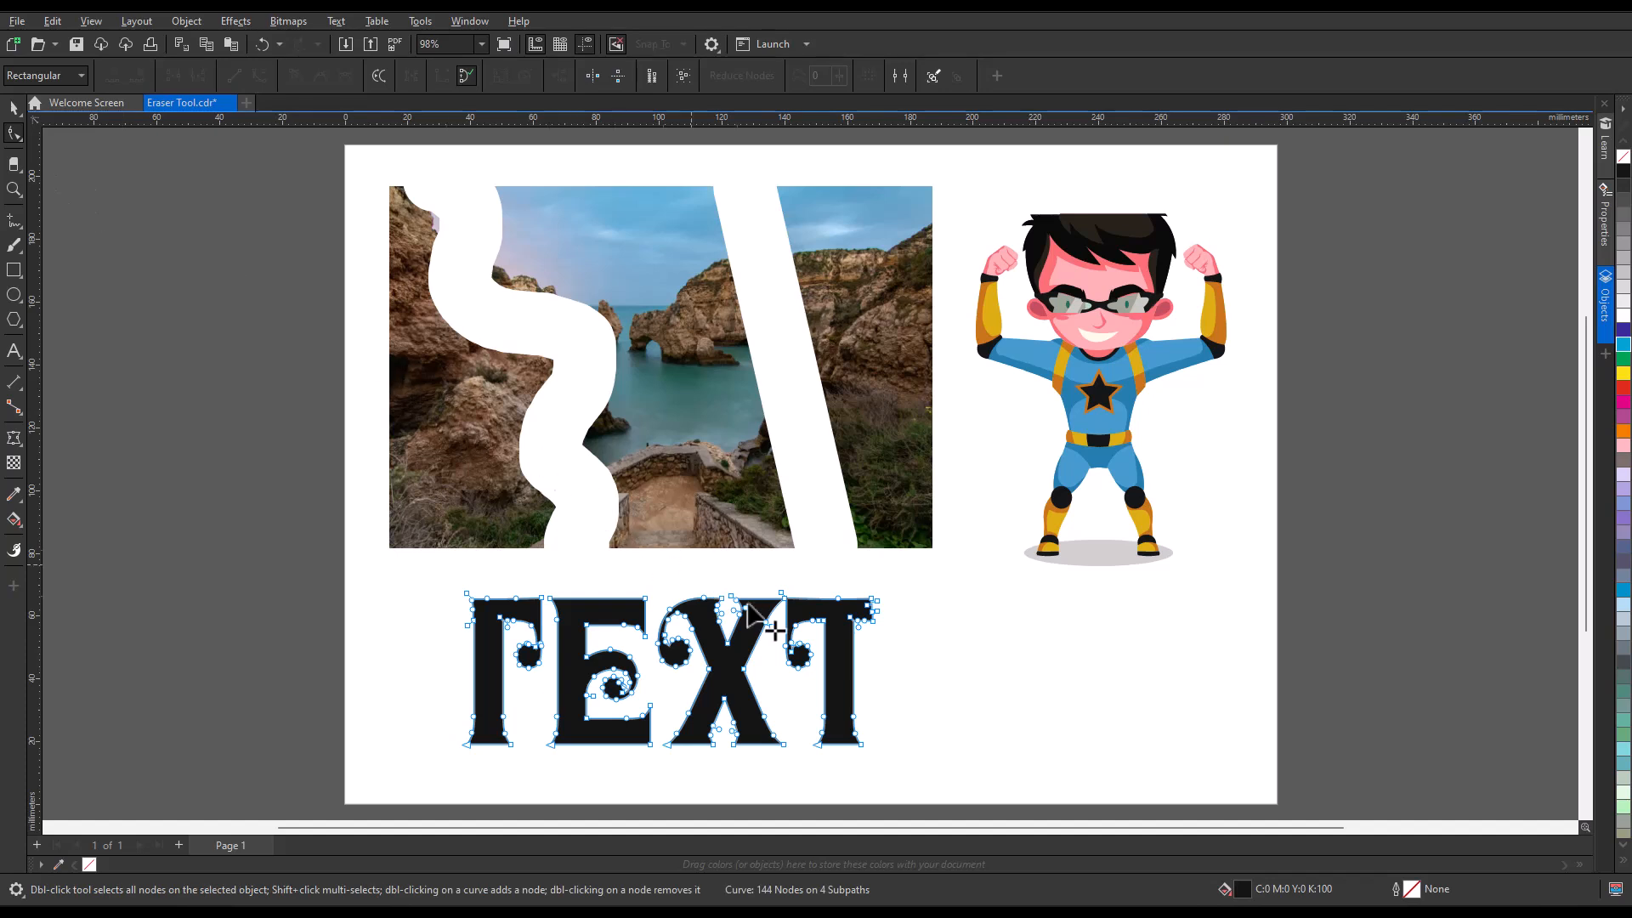
left_click_drag(852, 718, 901, 696)
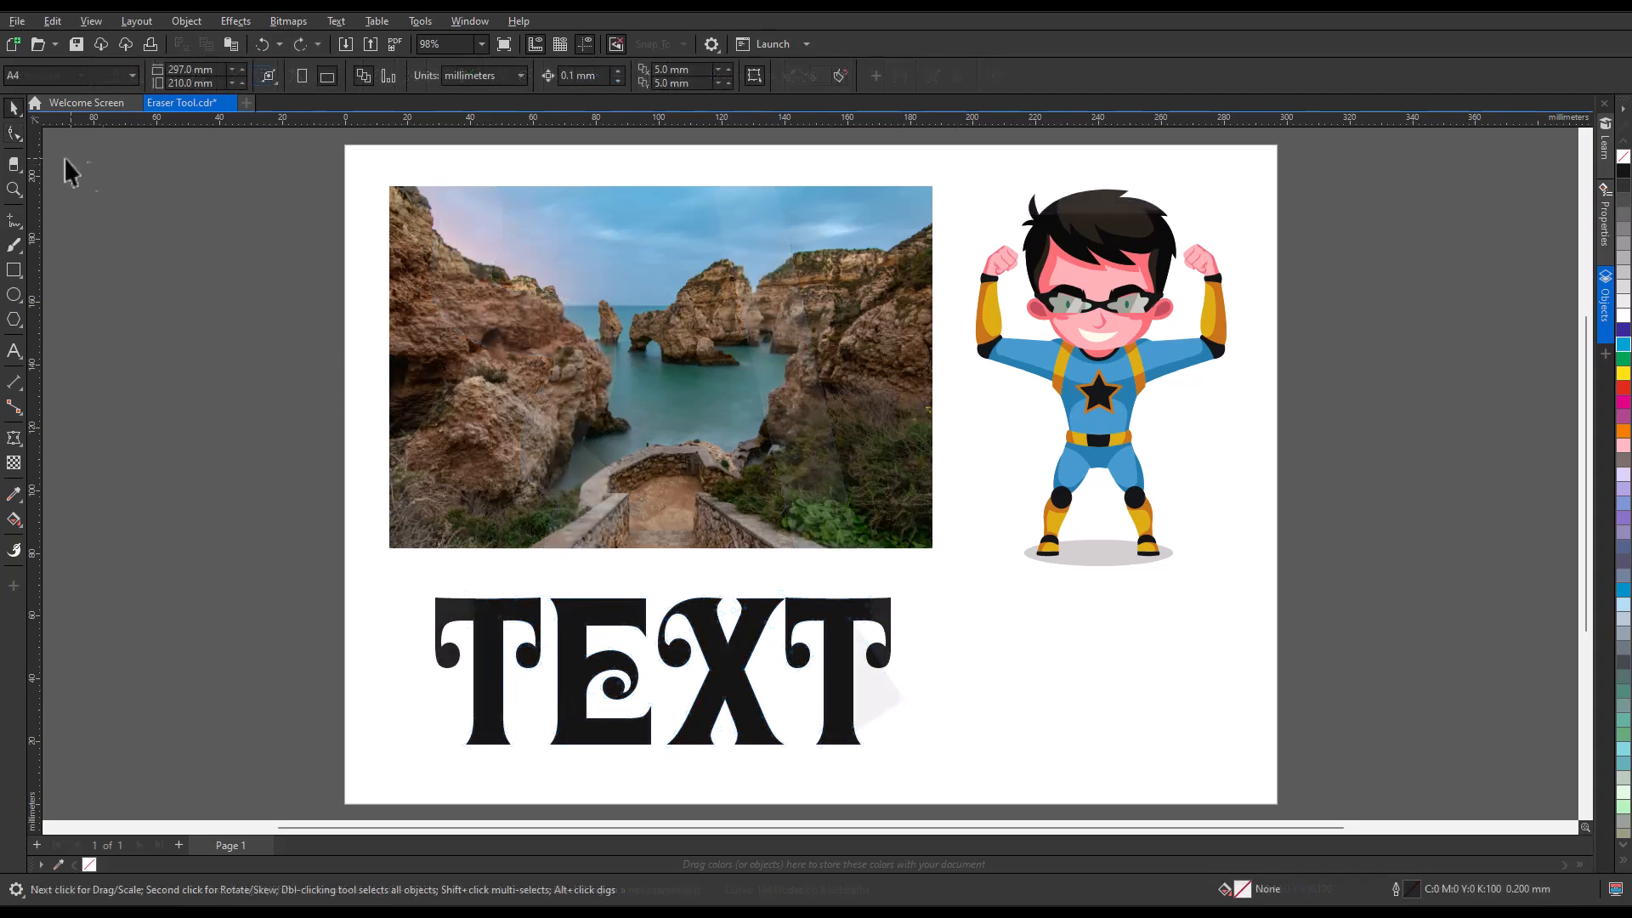
Add two nodes along the photo's top edge with the Shape tool and pull both down to reshape the image.
left_click(14, 133)
left_click(525, 232)
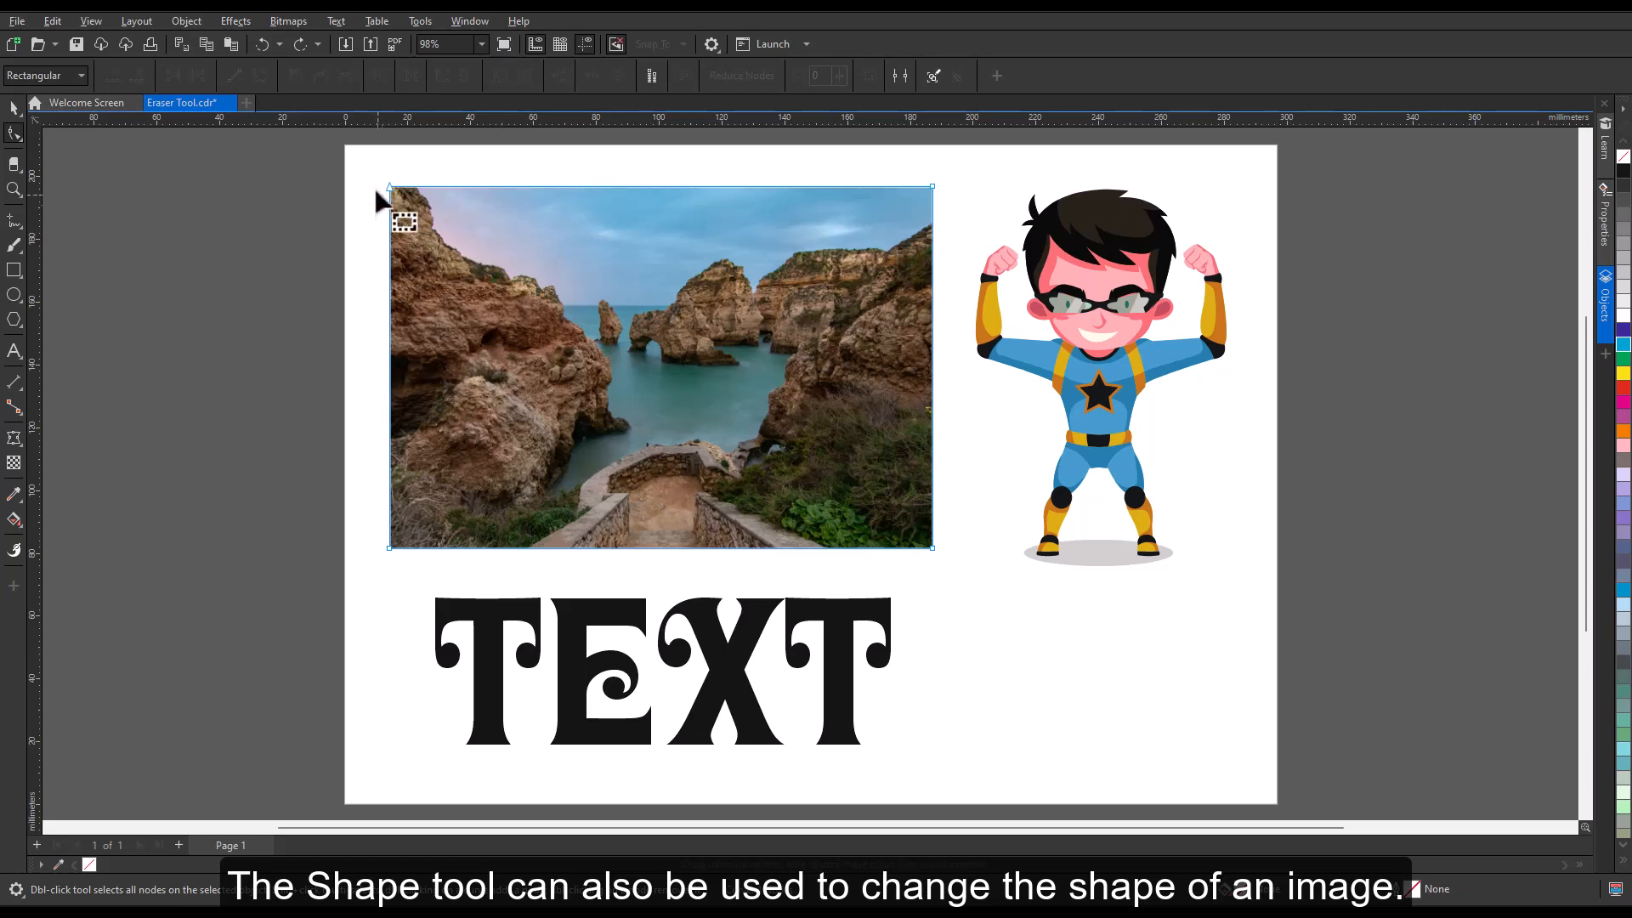
double_click(551, 187)
left_click_drag(551, 187, 556, 270)
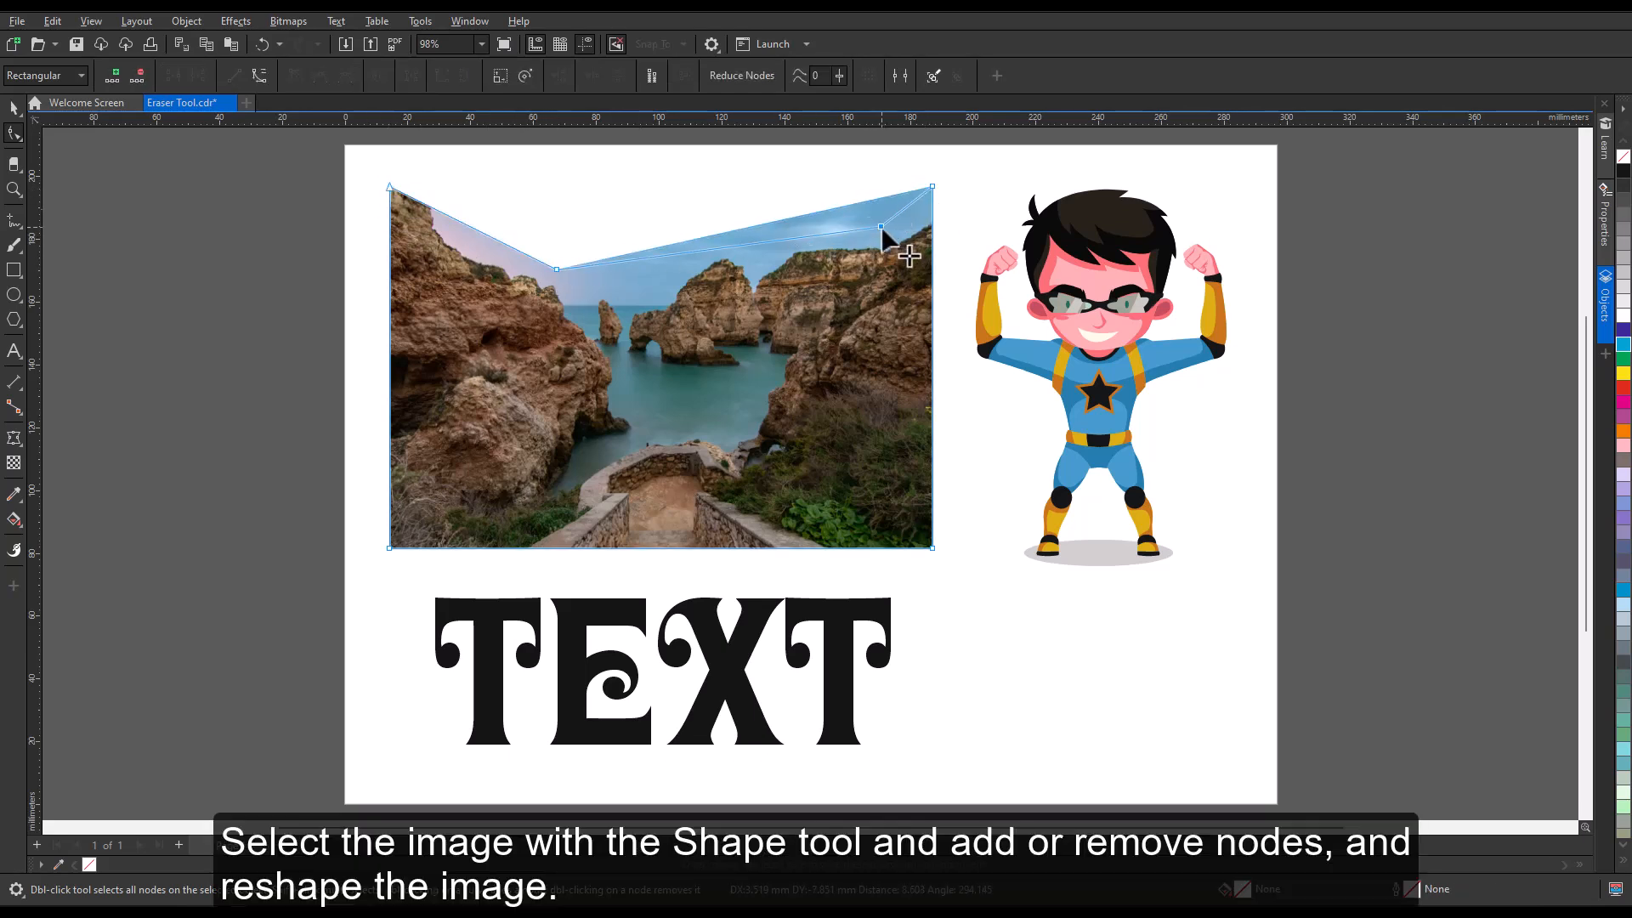
double_click(881, 196)
left_click_drag(882, 196, 881, 232)
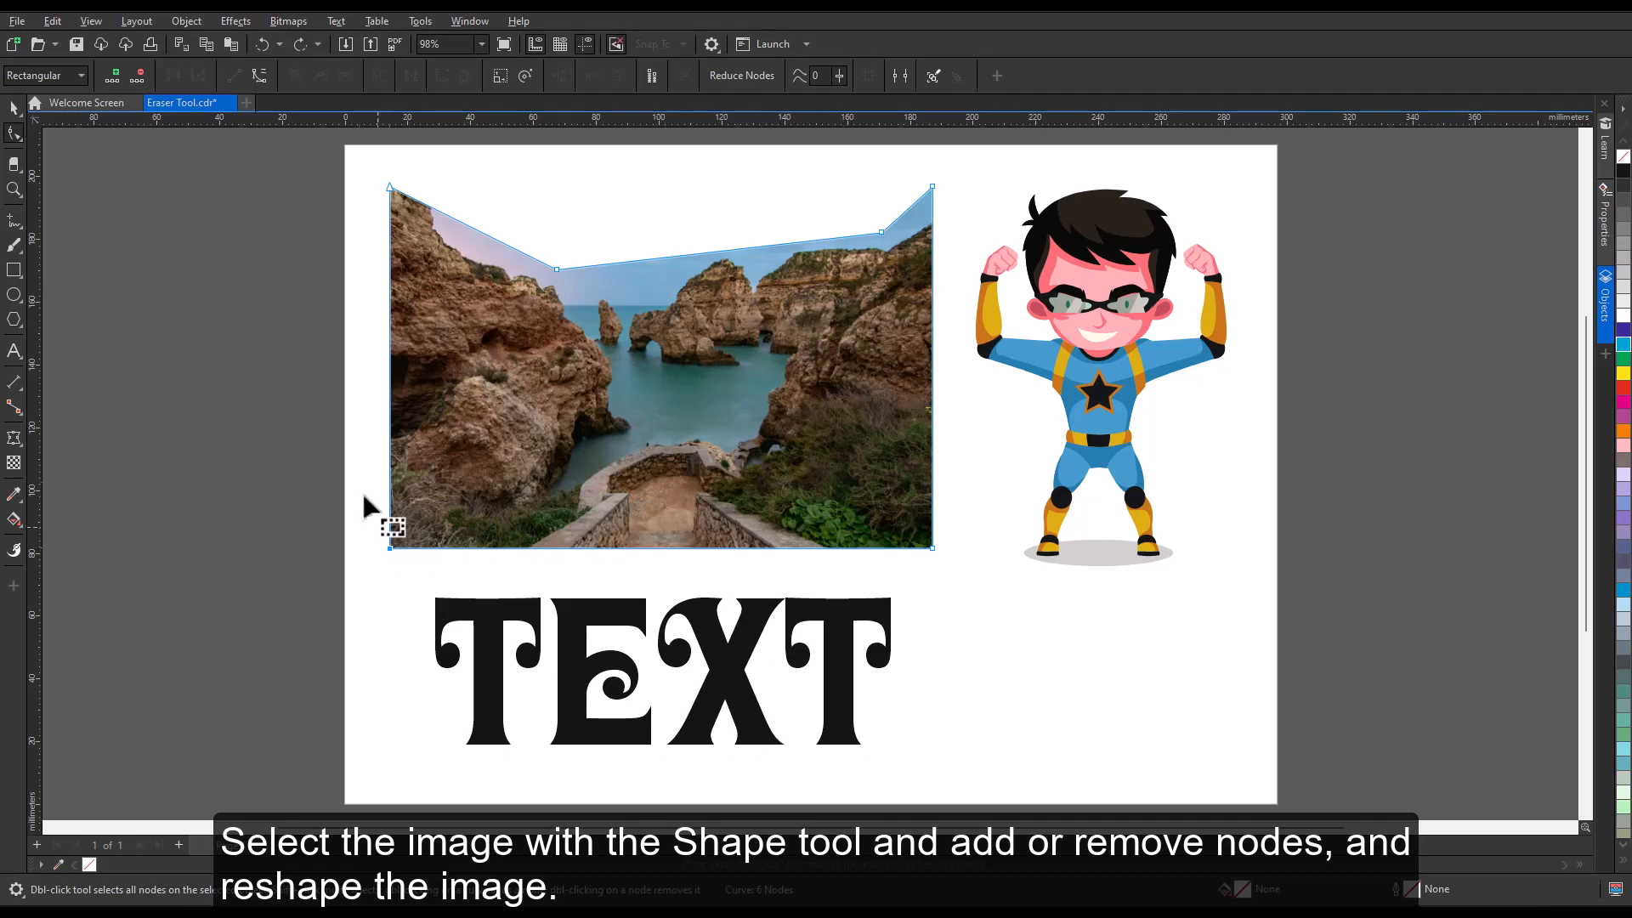
Curve the photo's bottom edge upward with the Shape tool, and restore the original image by deleting all its selected nodes.
left_click(631, 548)
left_click_drag(630, 549, 627, 490)
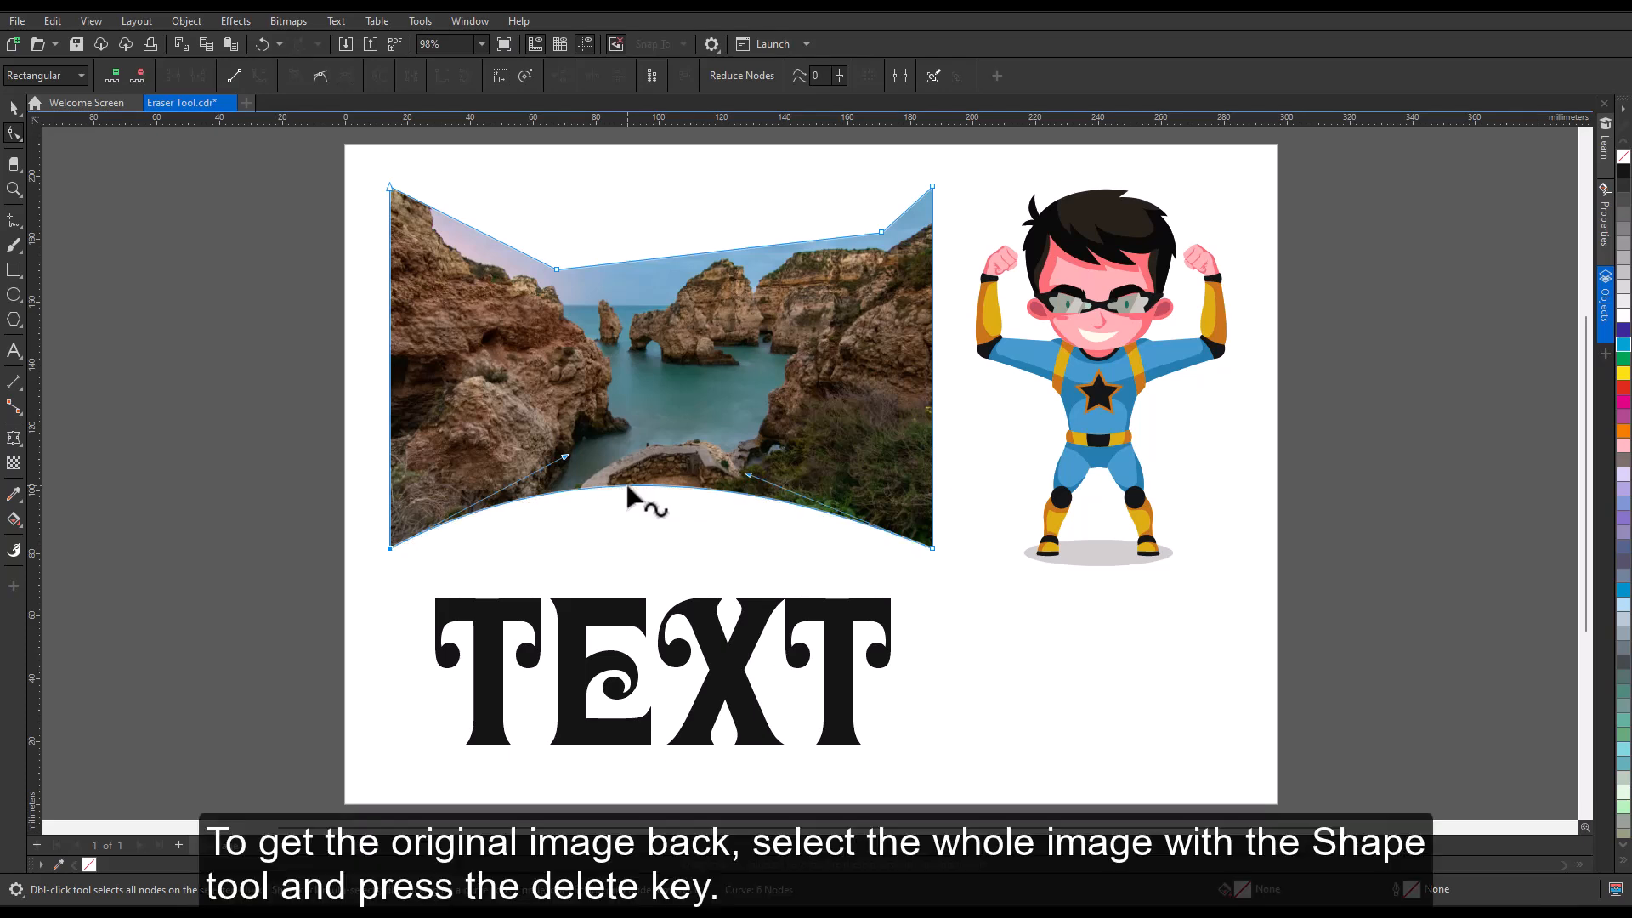
left_click_drag(353, 152, 952, 569)
key("Delete")
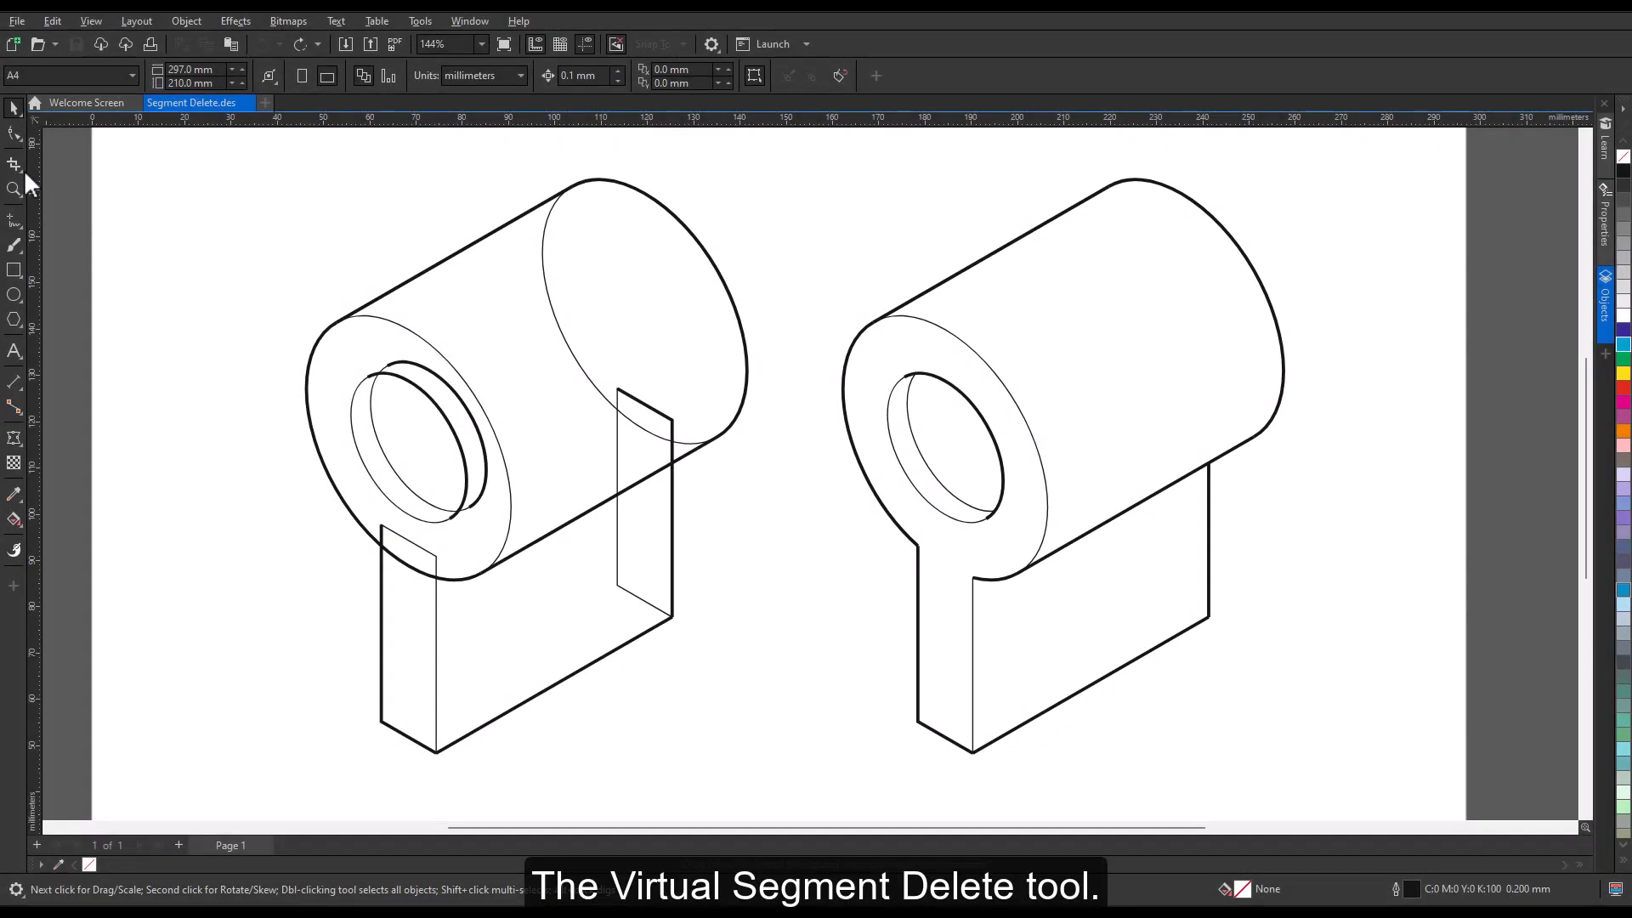
Remove the cylinder's hidden rear arc and the rear plate's lines inside the cylinder with the Virtual Segment Delete tool in the unfinished drawing.
left_click(22, 170)
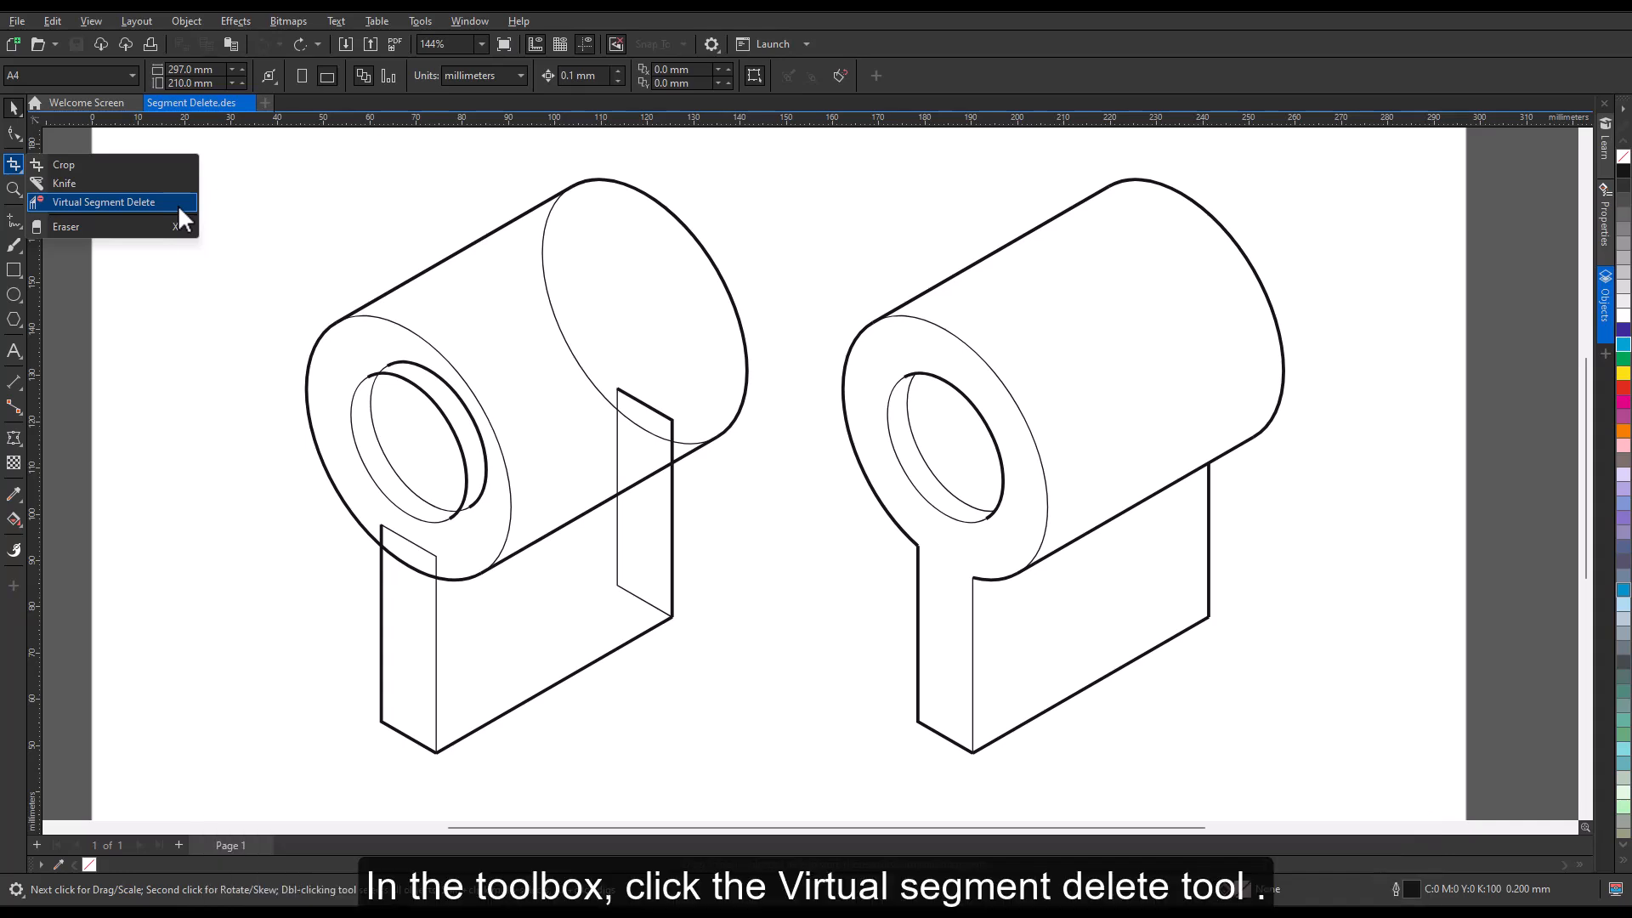
left_click(119, 201)
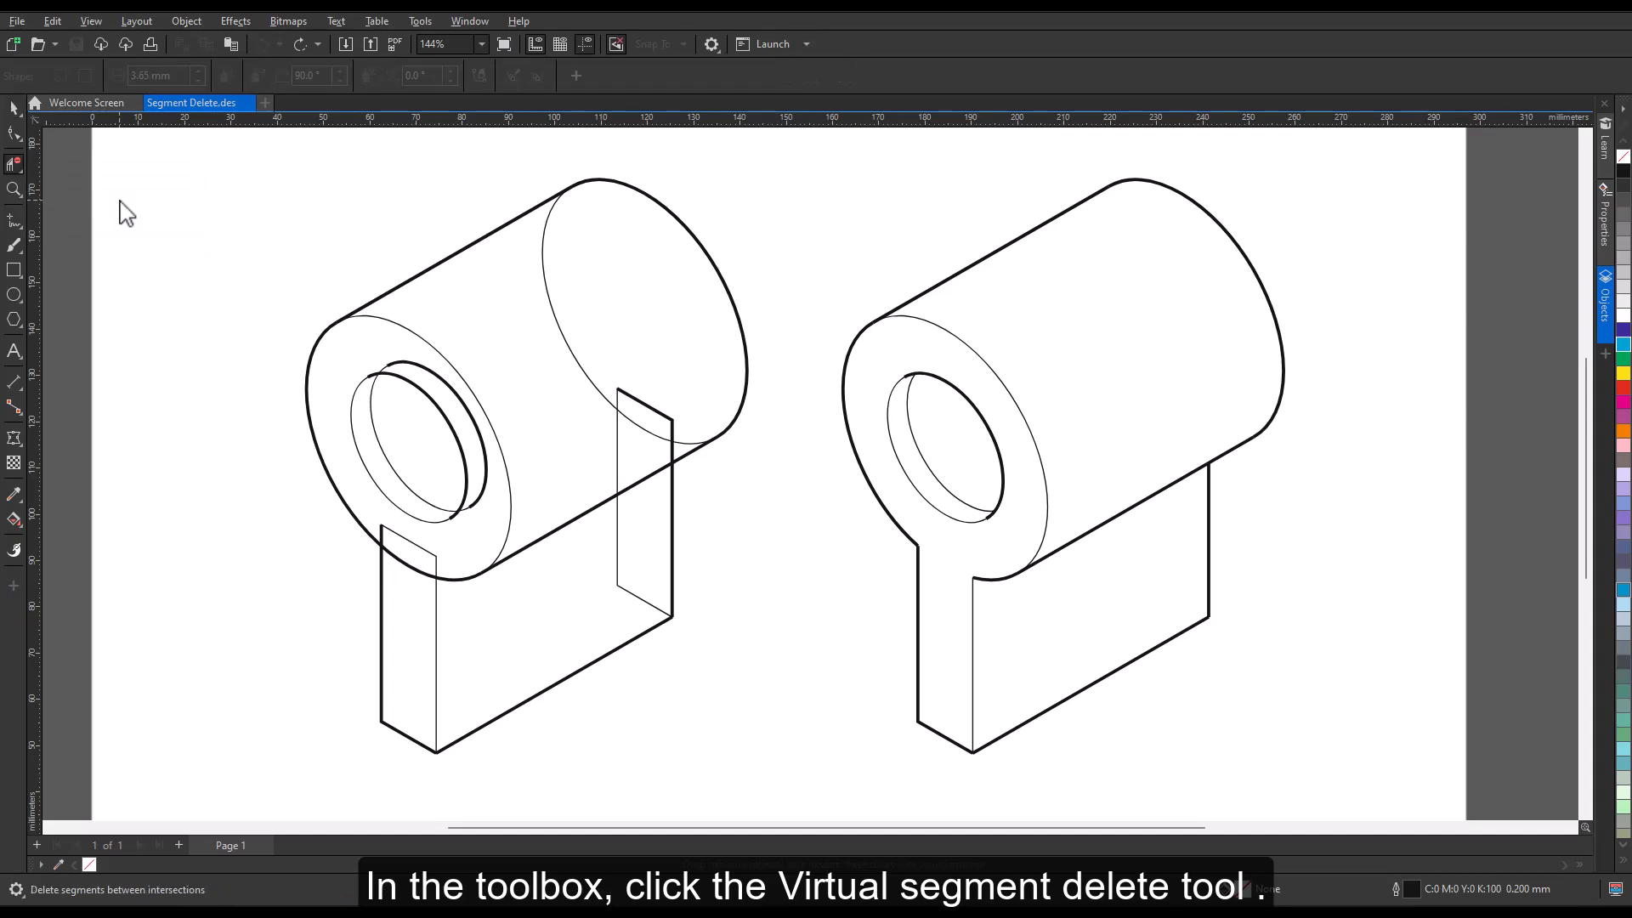
left_click(548, 260)
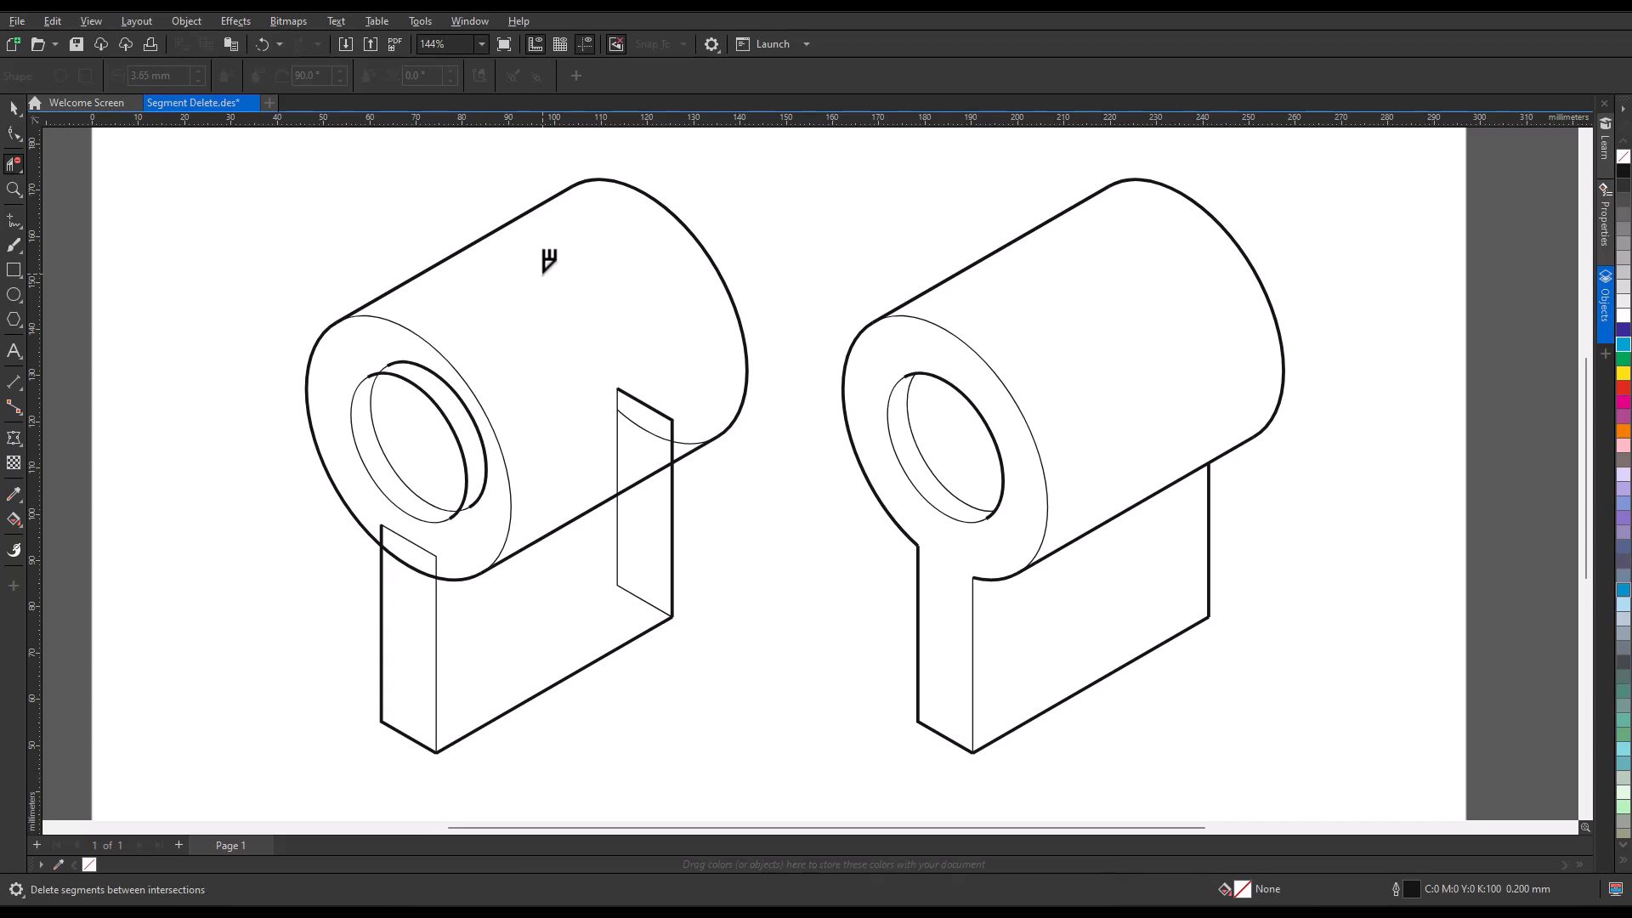
left_click(662, 412)
left_click(686, 434)
left_click(680, 443)
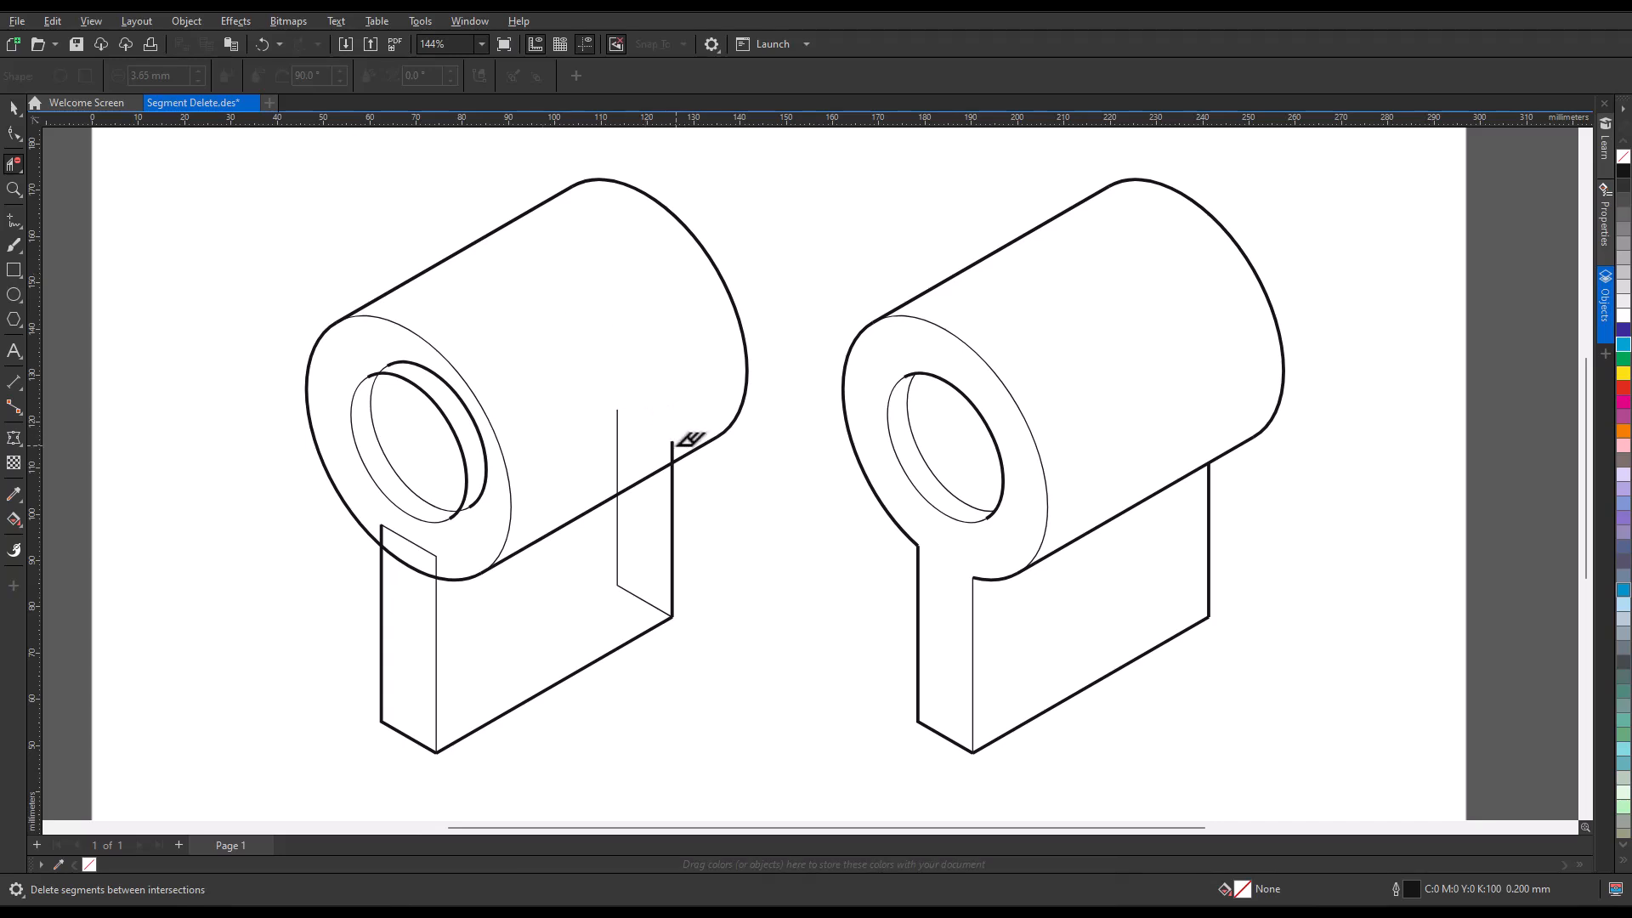
left_click(617, 438)
Delete the extra arc beside the front hole and the remaining hidden plate and ring segments around the base.
left_click(486, 441)
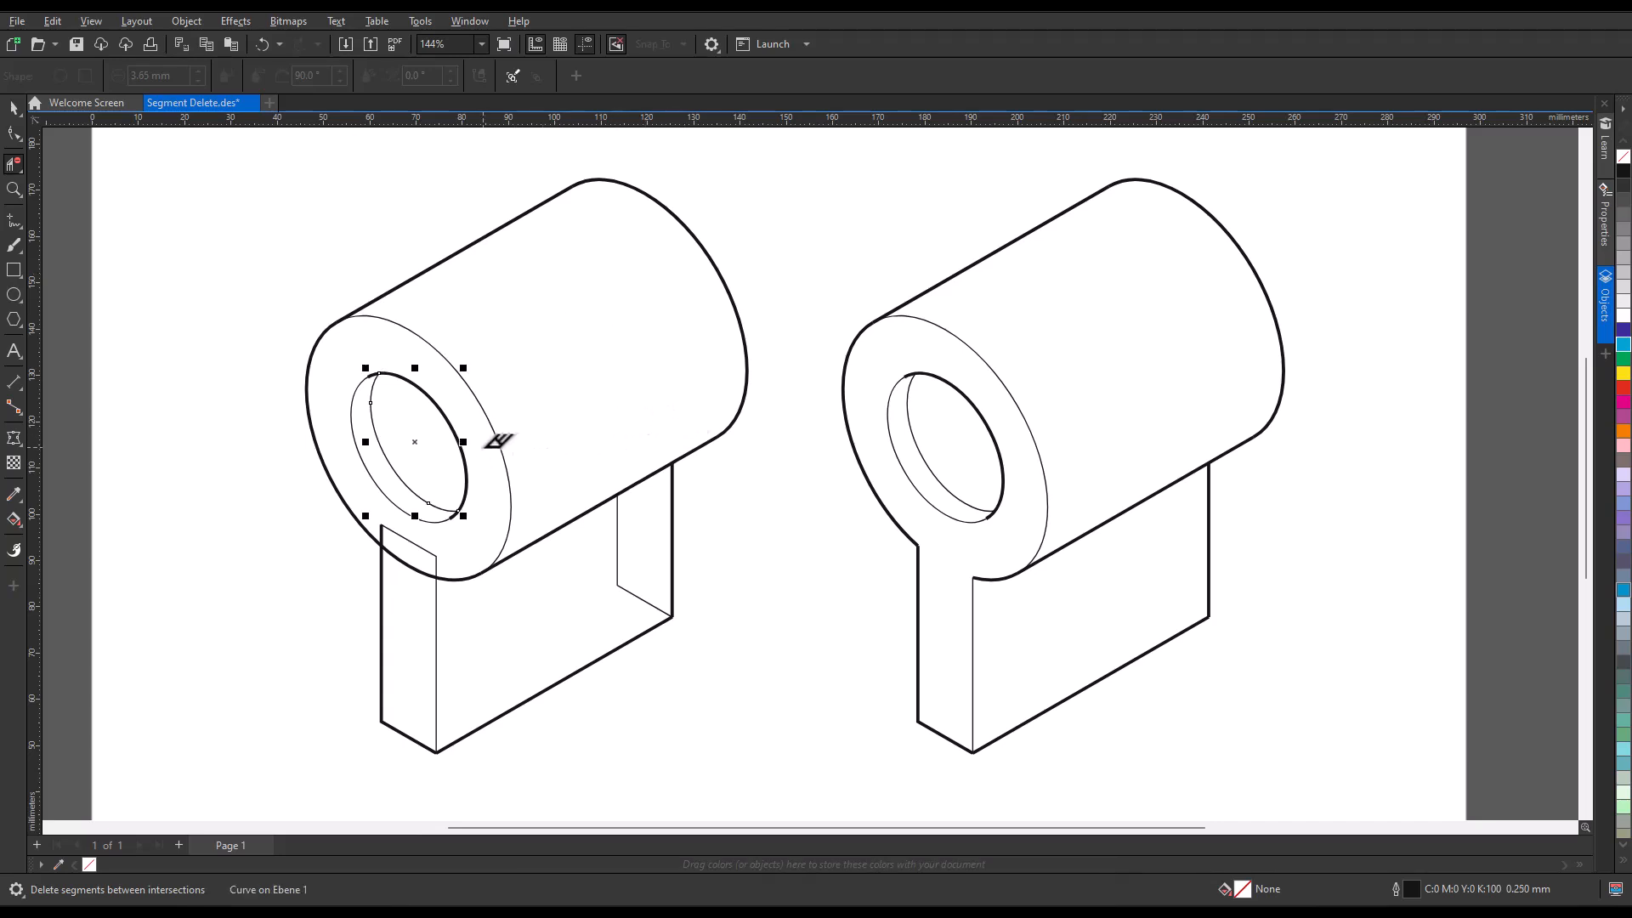
left_click(435, 561)
left_click(635, 593)
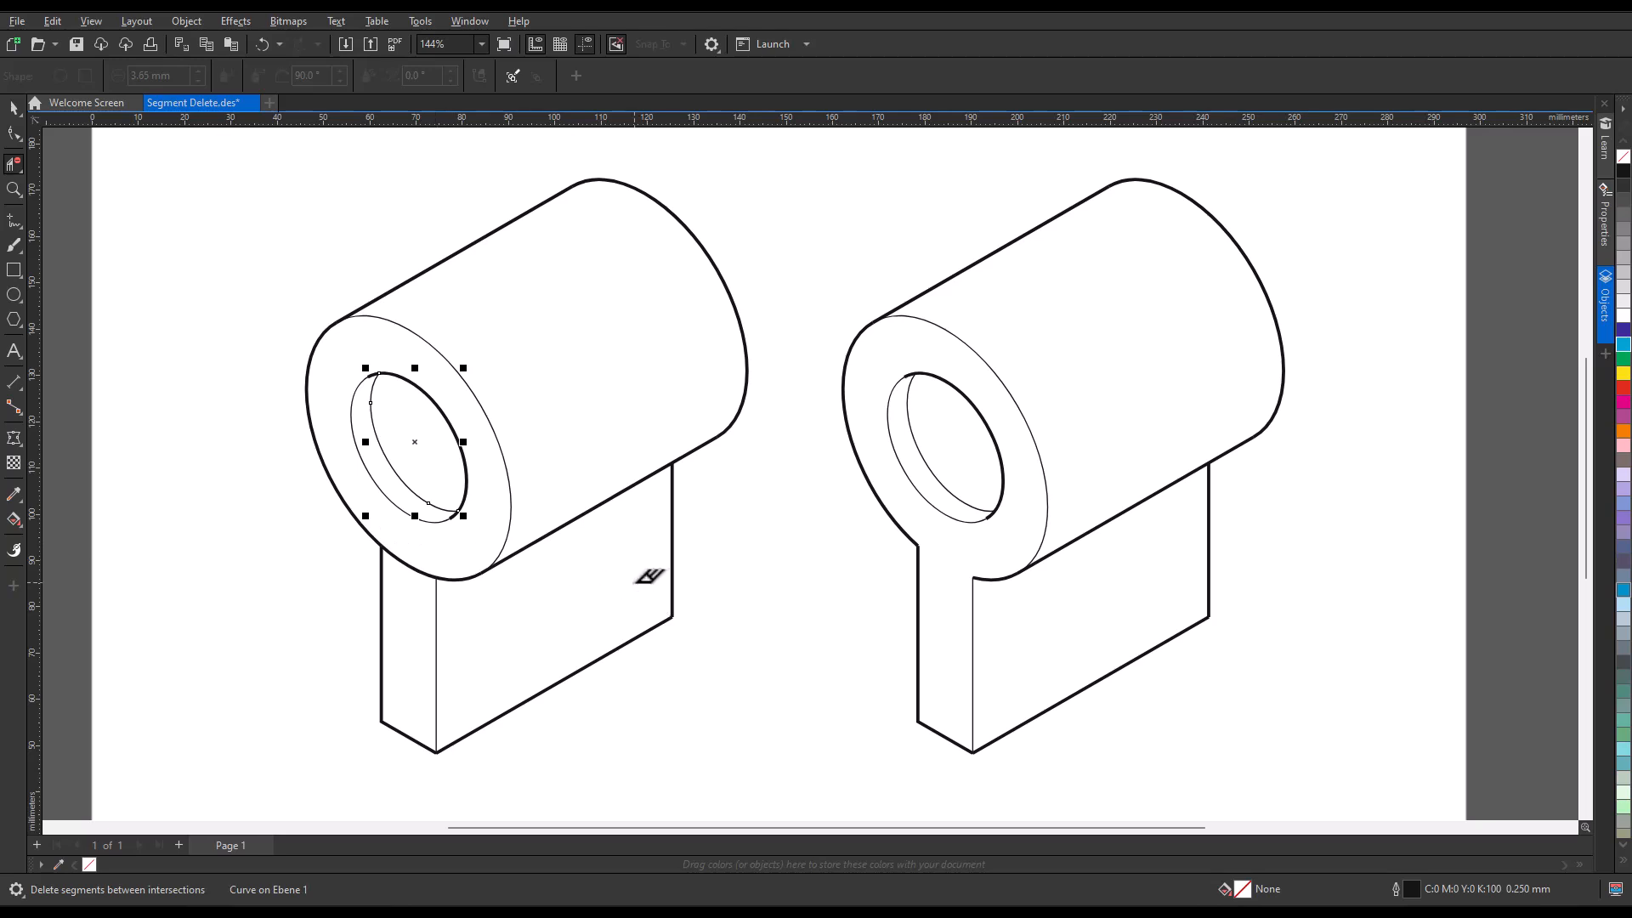
left_click(414, 564)
key("space")
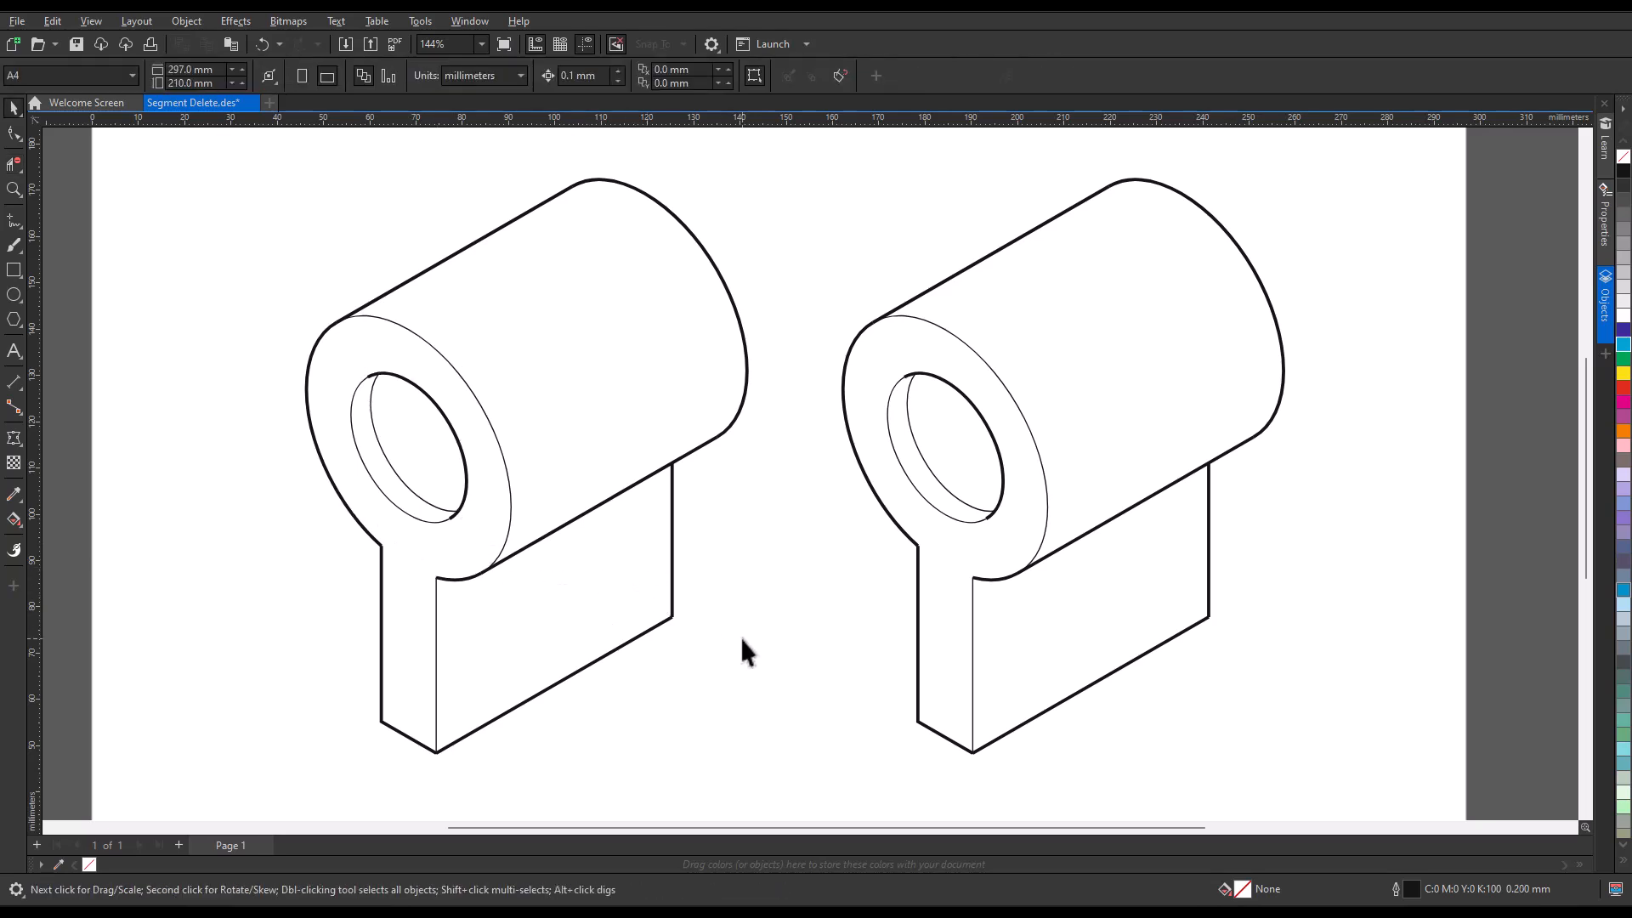
Fill the cylinder's body using Smart Fill with the CMYK color 30, 20, 17, 4 and no outline.
left_click(20, 524)
left_click(73, 540)
left_click(194, 76)
left_click(177, 180)
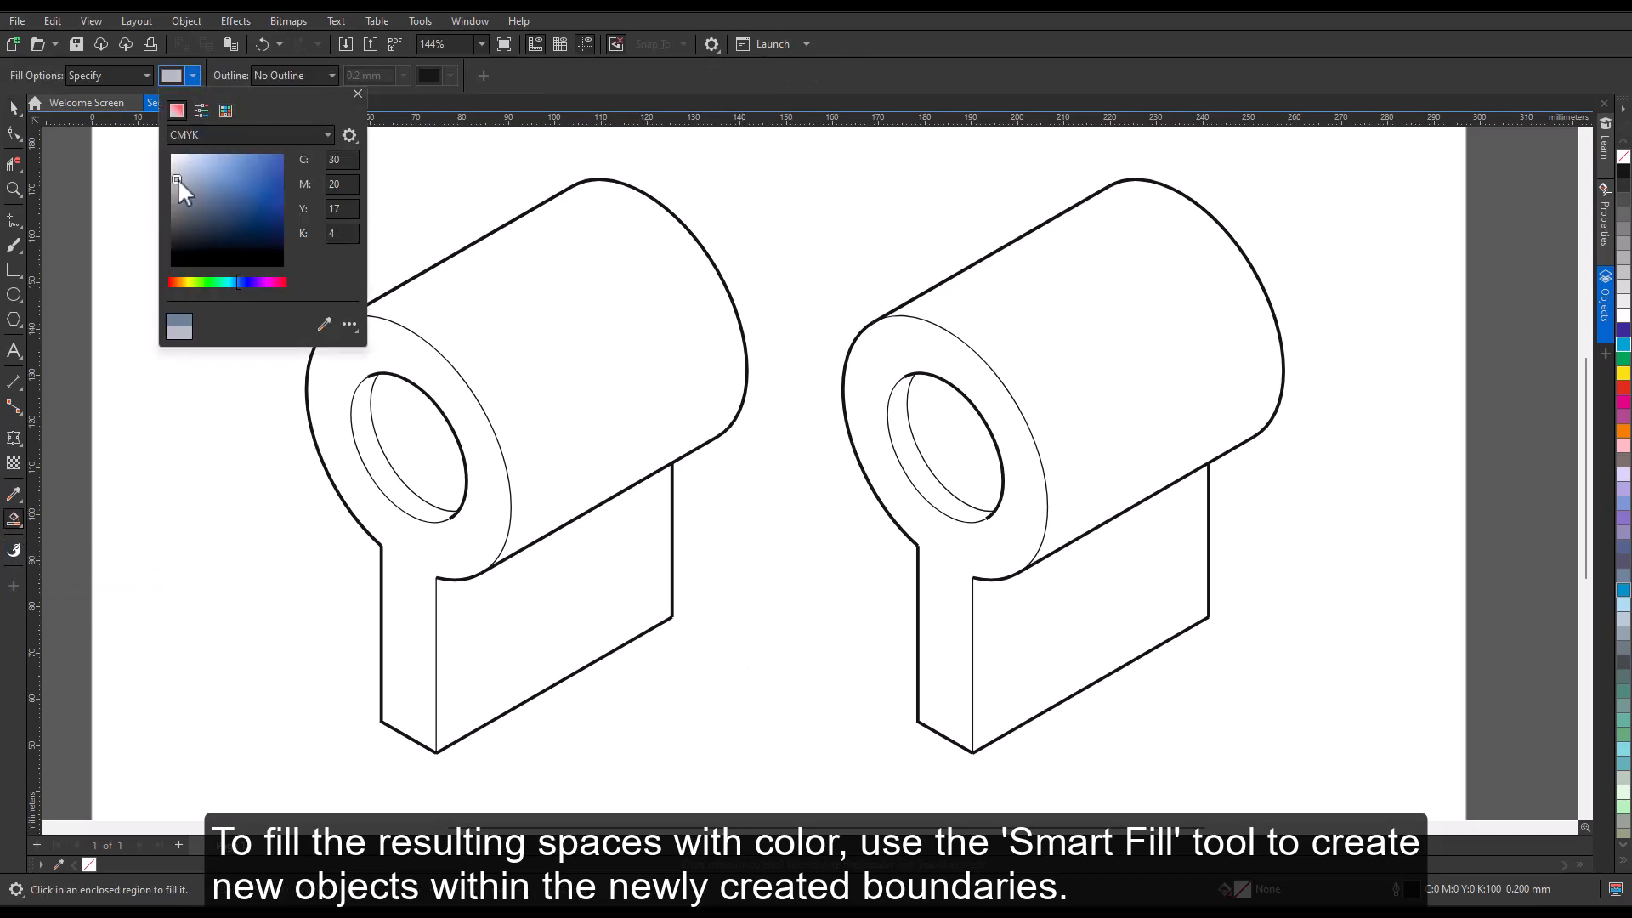
left_click(538, 343)
Apply a fountain fill along the cylinder's body toward its upper rear end with the Interactive Fill tool, adding grey and white intermediate color stops.
left_click(21, 526)
left_click(85, 522)
left_click_drag(487, 404, 693, 279)
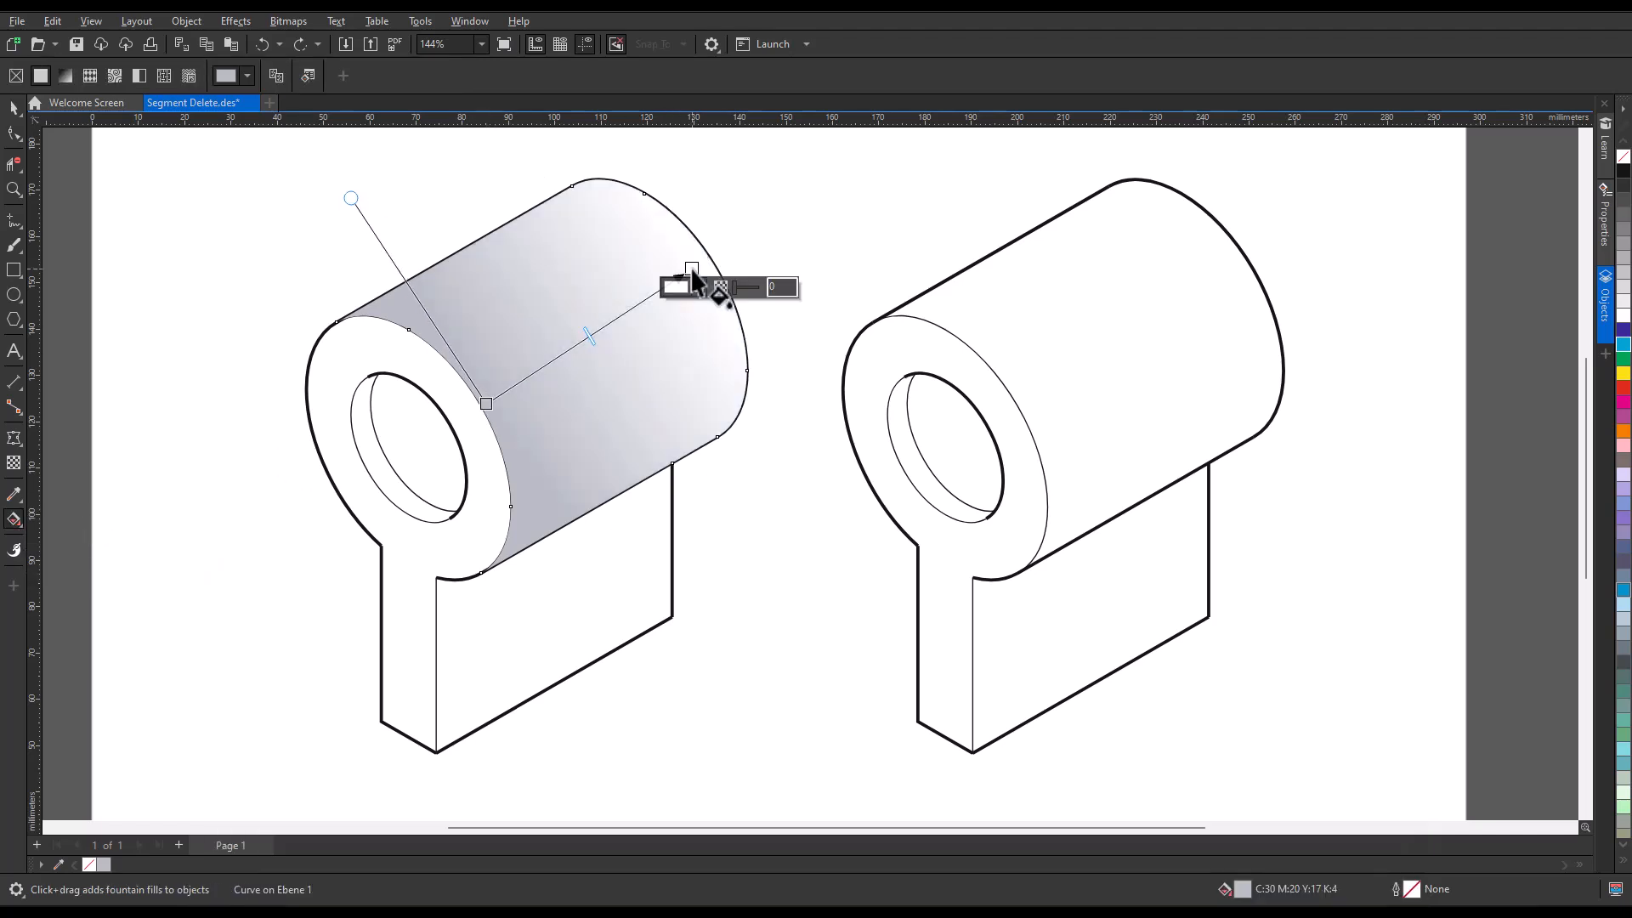
left_click_drag(1624, 229, 552, 360)
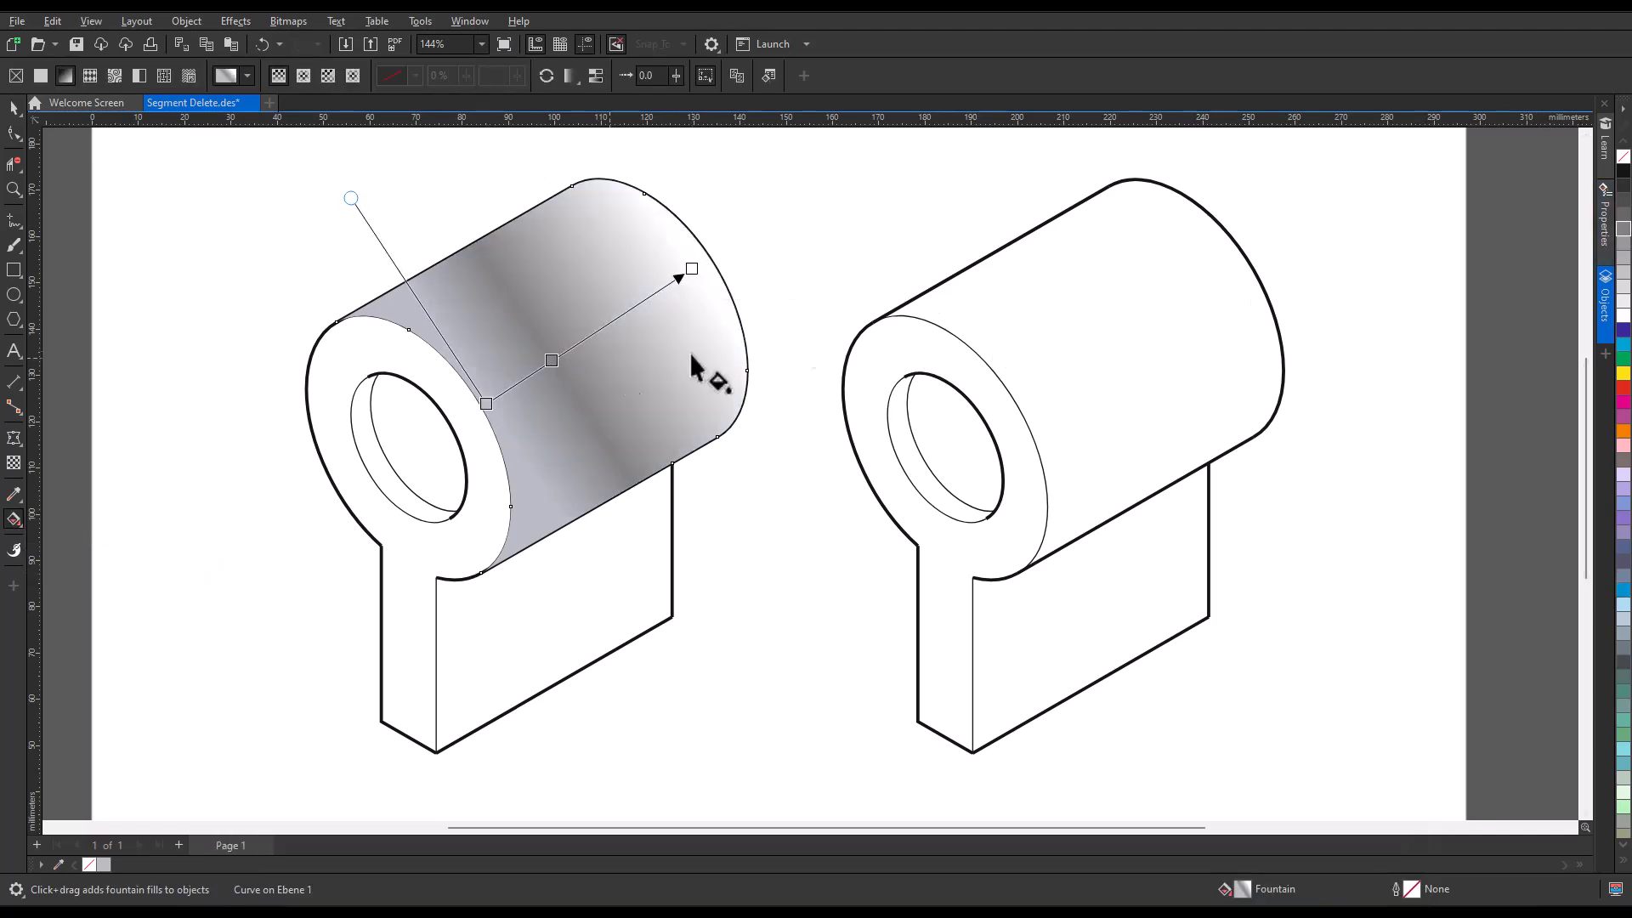
left_click_drag(1623, 314, 603, 326)
left_click_drag(1623, 222, 590, 571)
key("space")
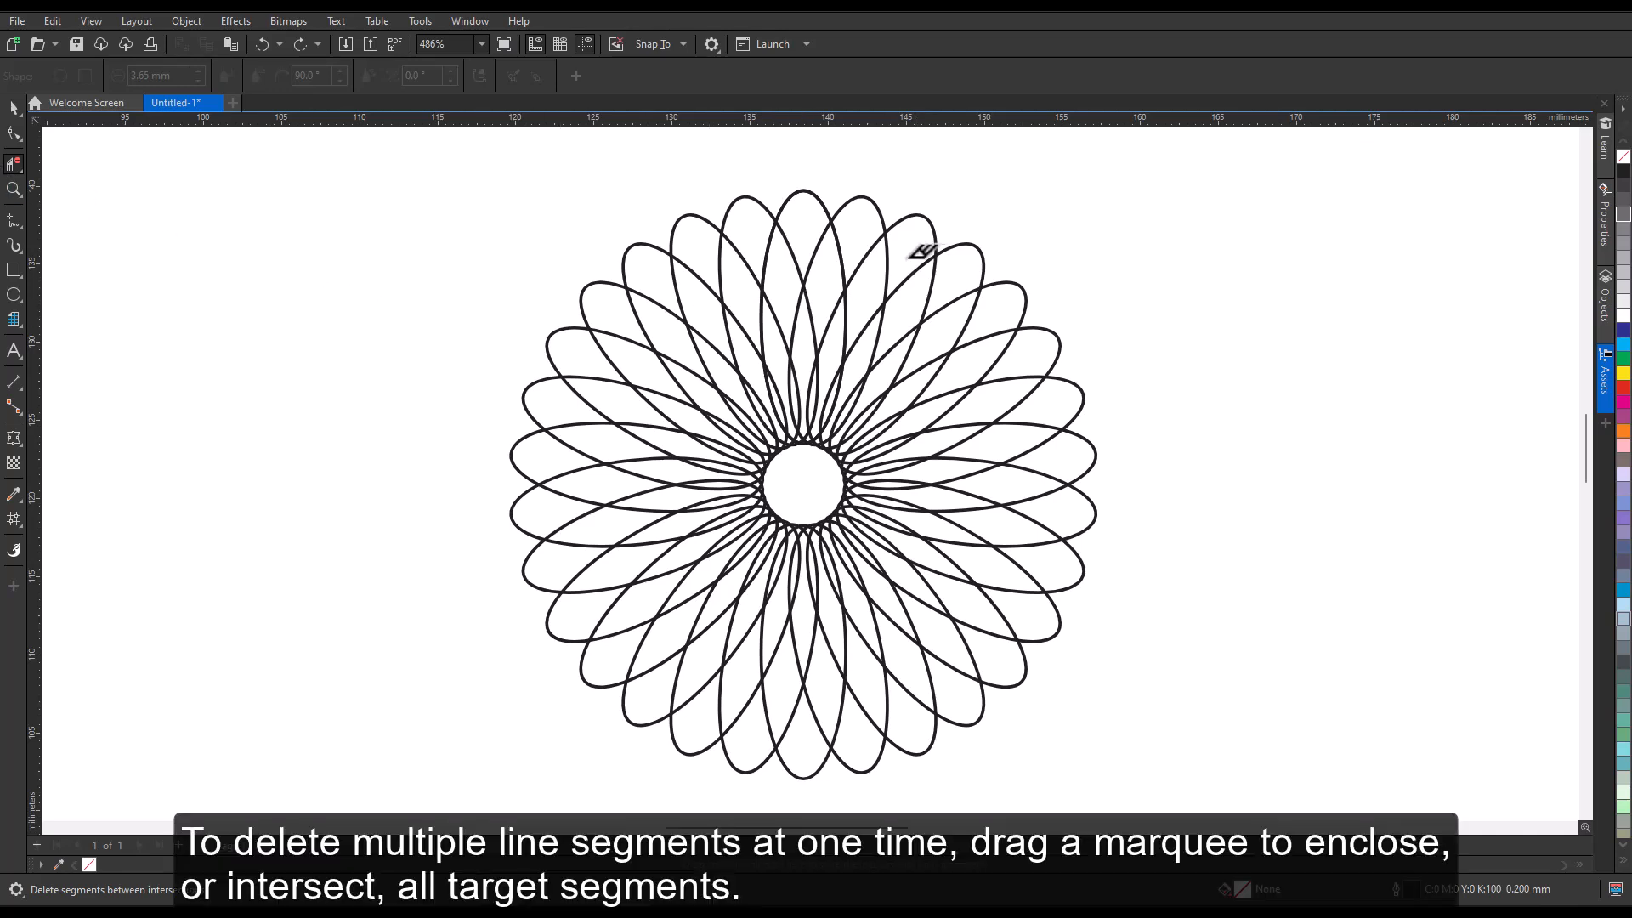
Delete the petals' inner line segments by marquee and weld overlapping end points on both sides of the flower pattern.
mouse_move(902, 256)
left_mouse_down()
mouse_move(733, 242)
mouse_move(714, 459)
mouse_move(719, 527)
mouse_move(824, 558)
mouse_move(899, 502)
mouse_move(827, 383)
mouse_move(741, 395)
mouse_move(747, 411)
left_mouse_up()
key("alt")
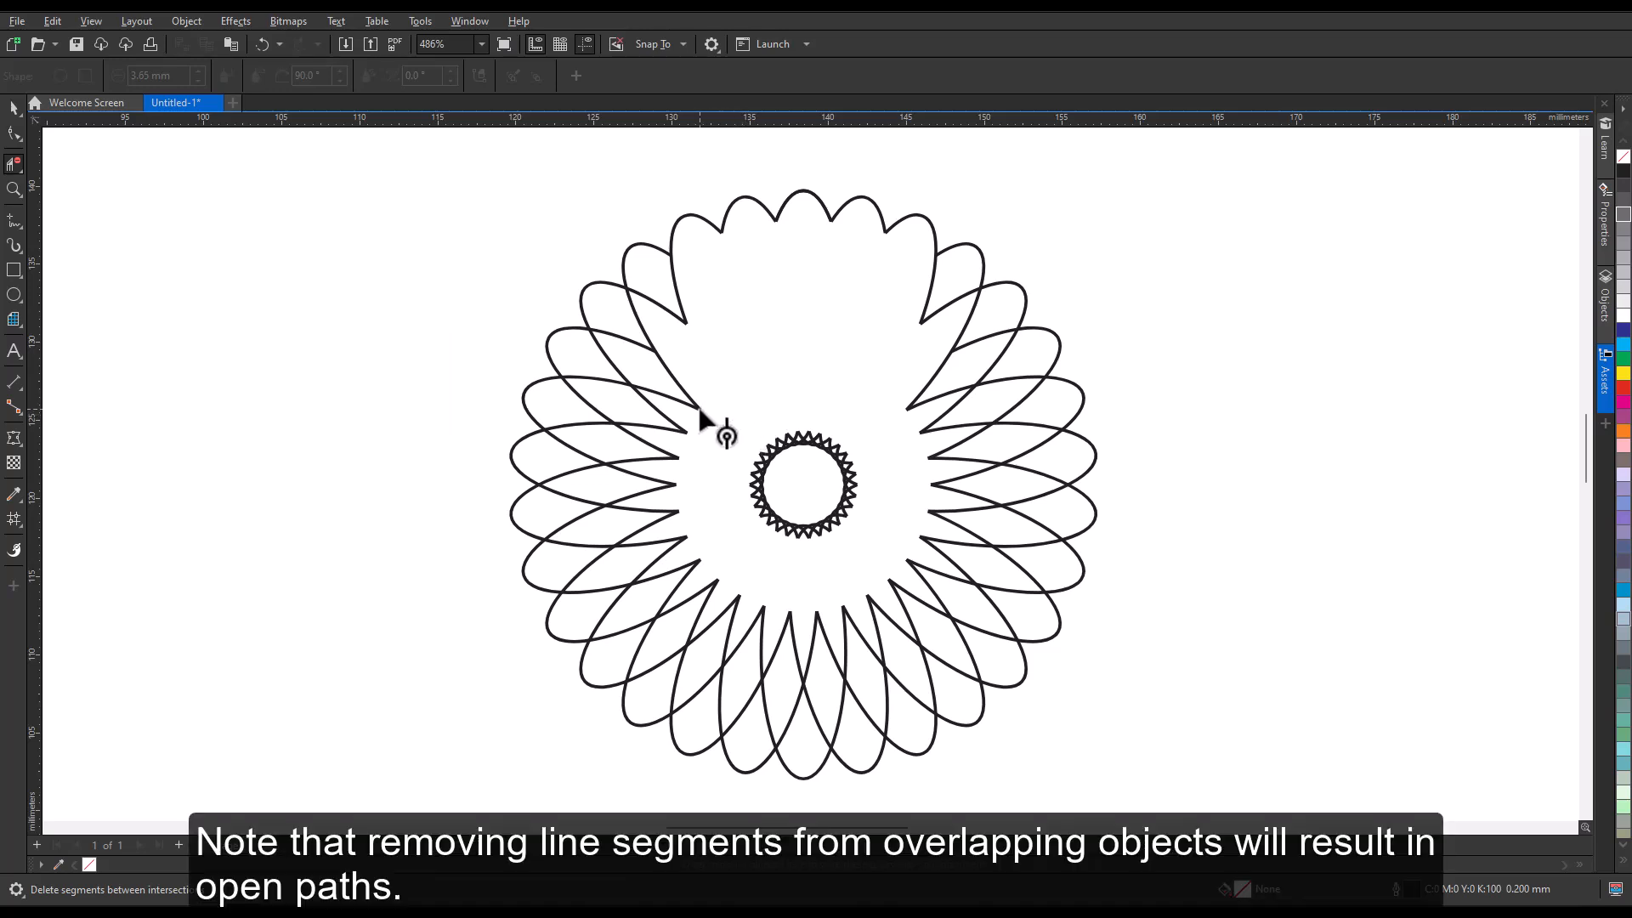
left_click(685, 433)
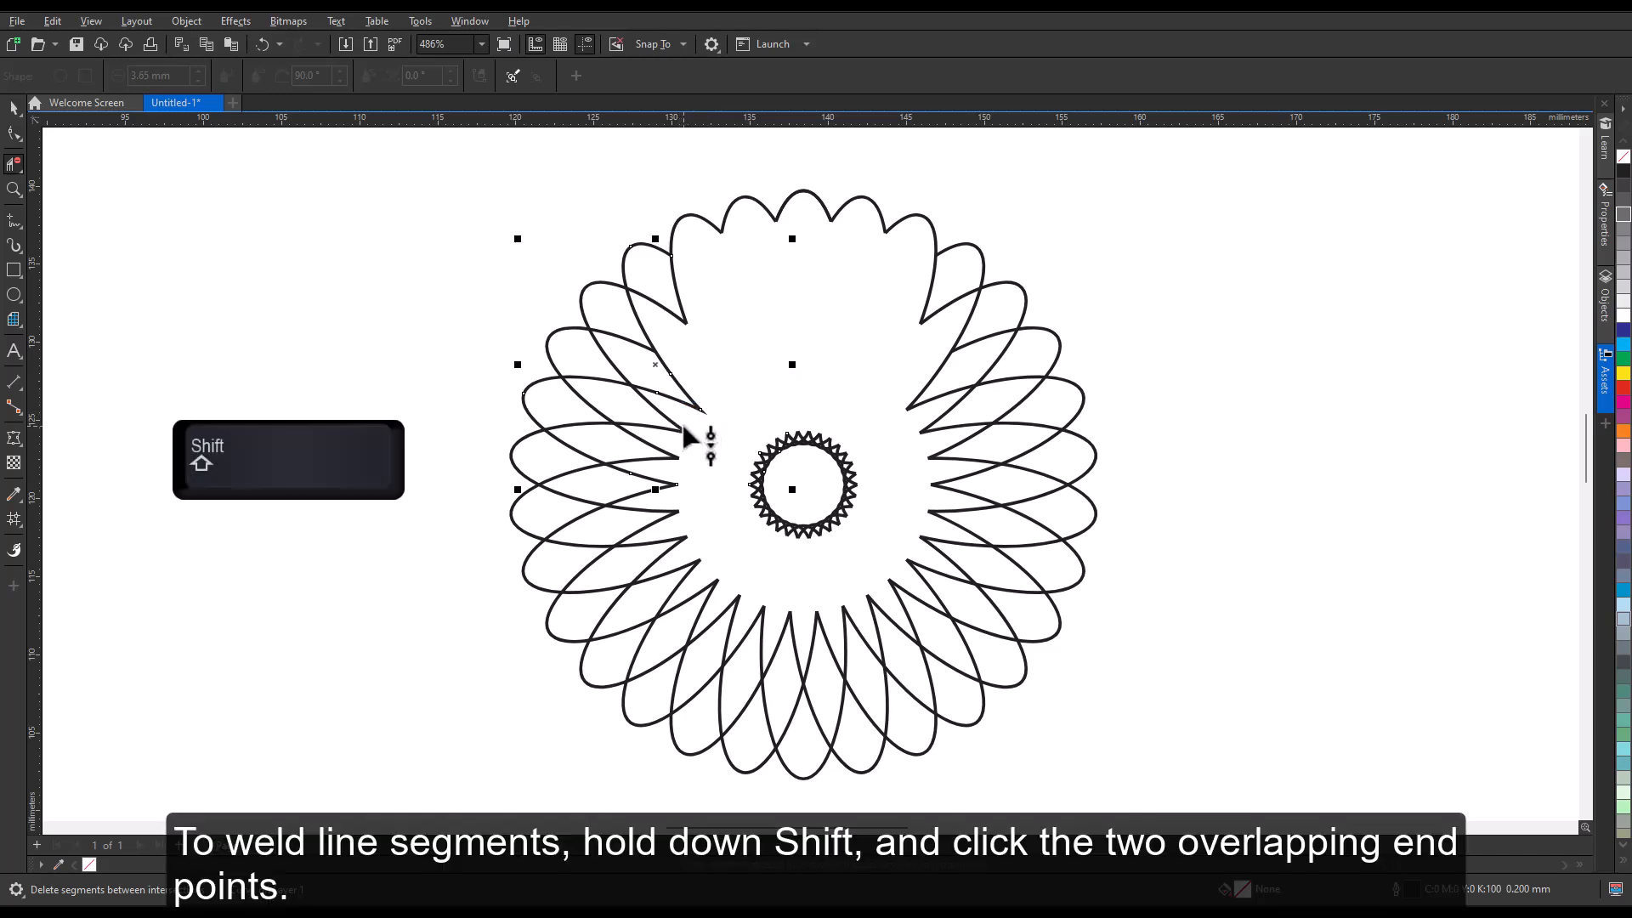
mouse_move(907, 392)
left_mouse_down()
mouse_move(949, 458)
mouse_move(940, 515)
mouse_move(913, 542)
mouse_move(893, 384)
left_mouse_up()
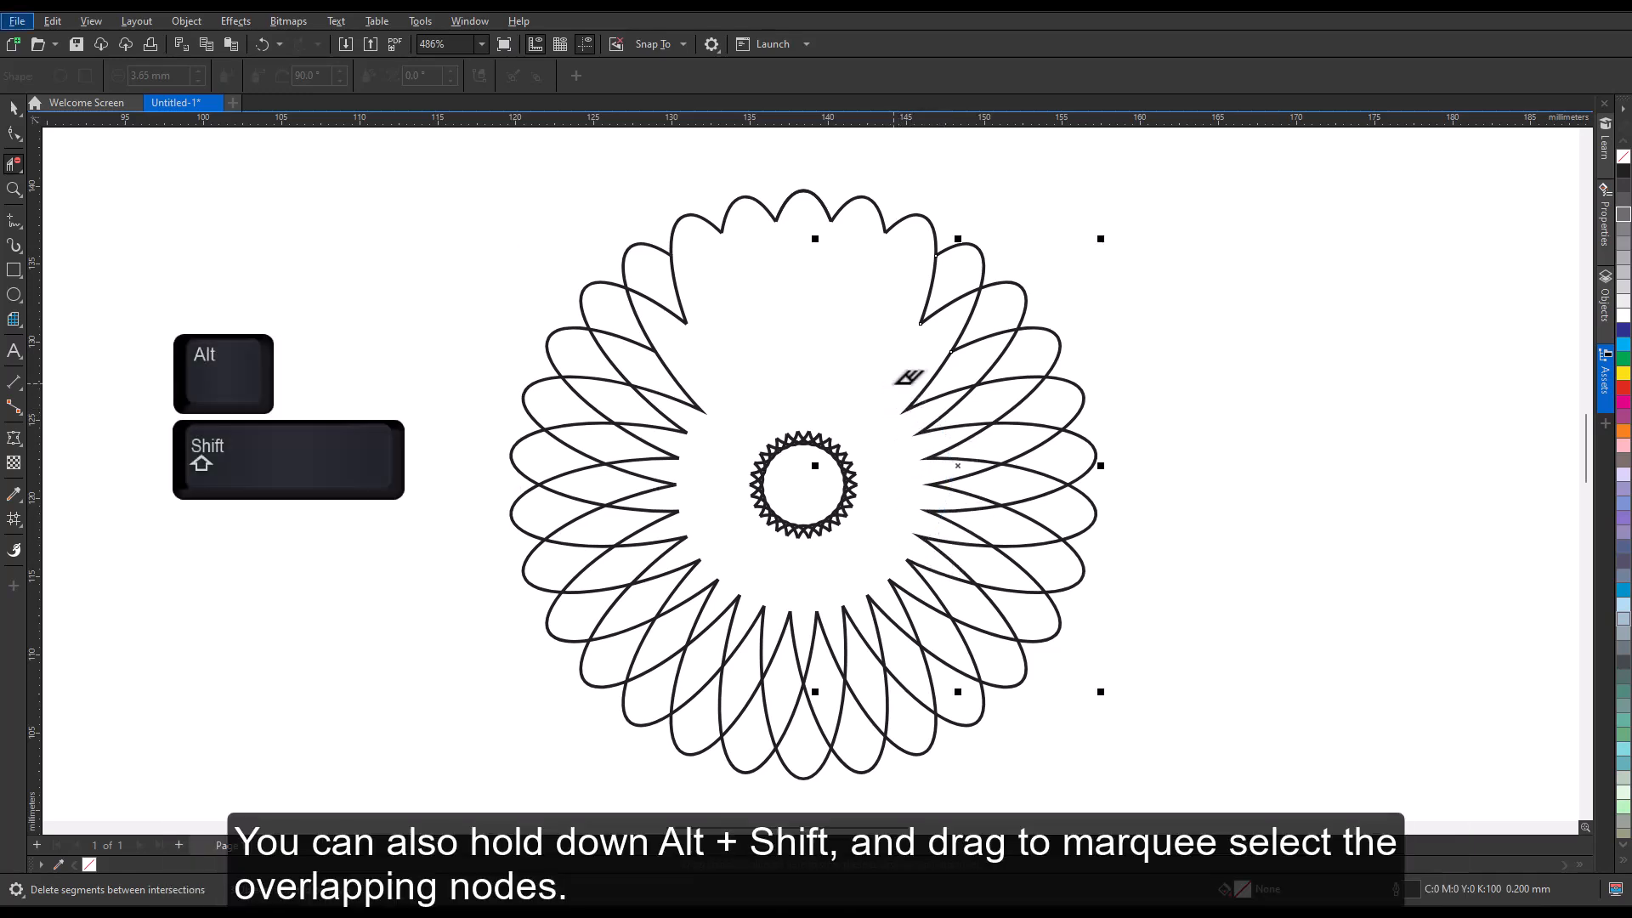